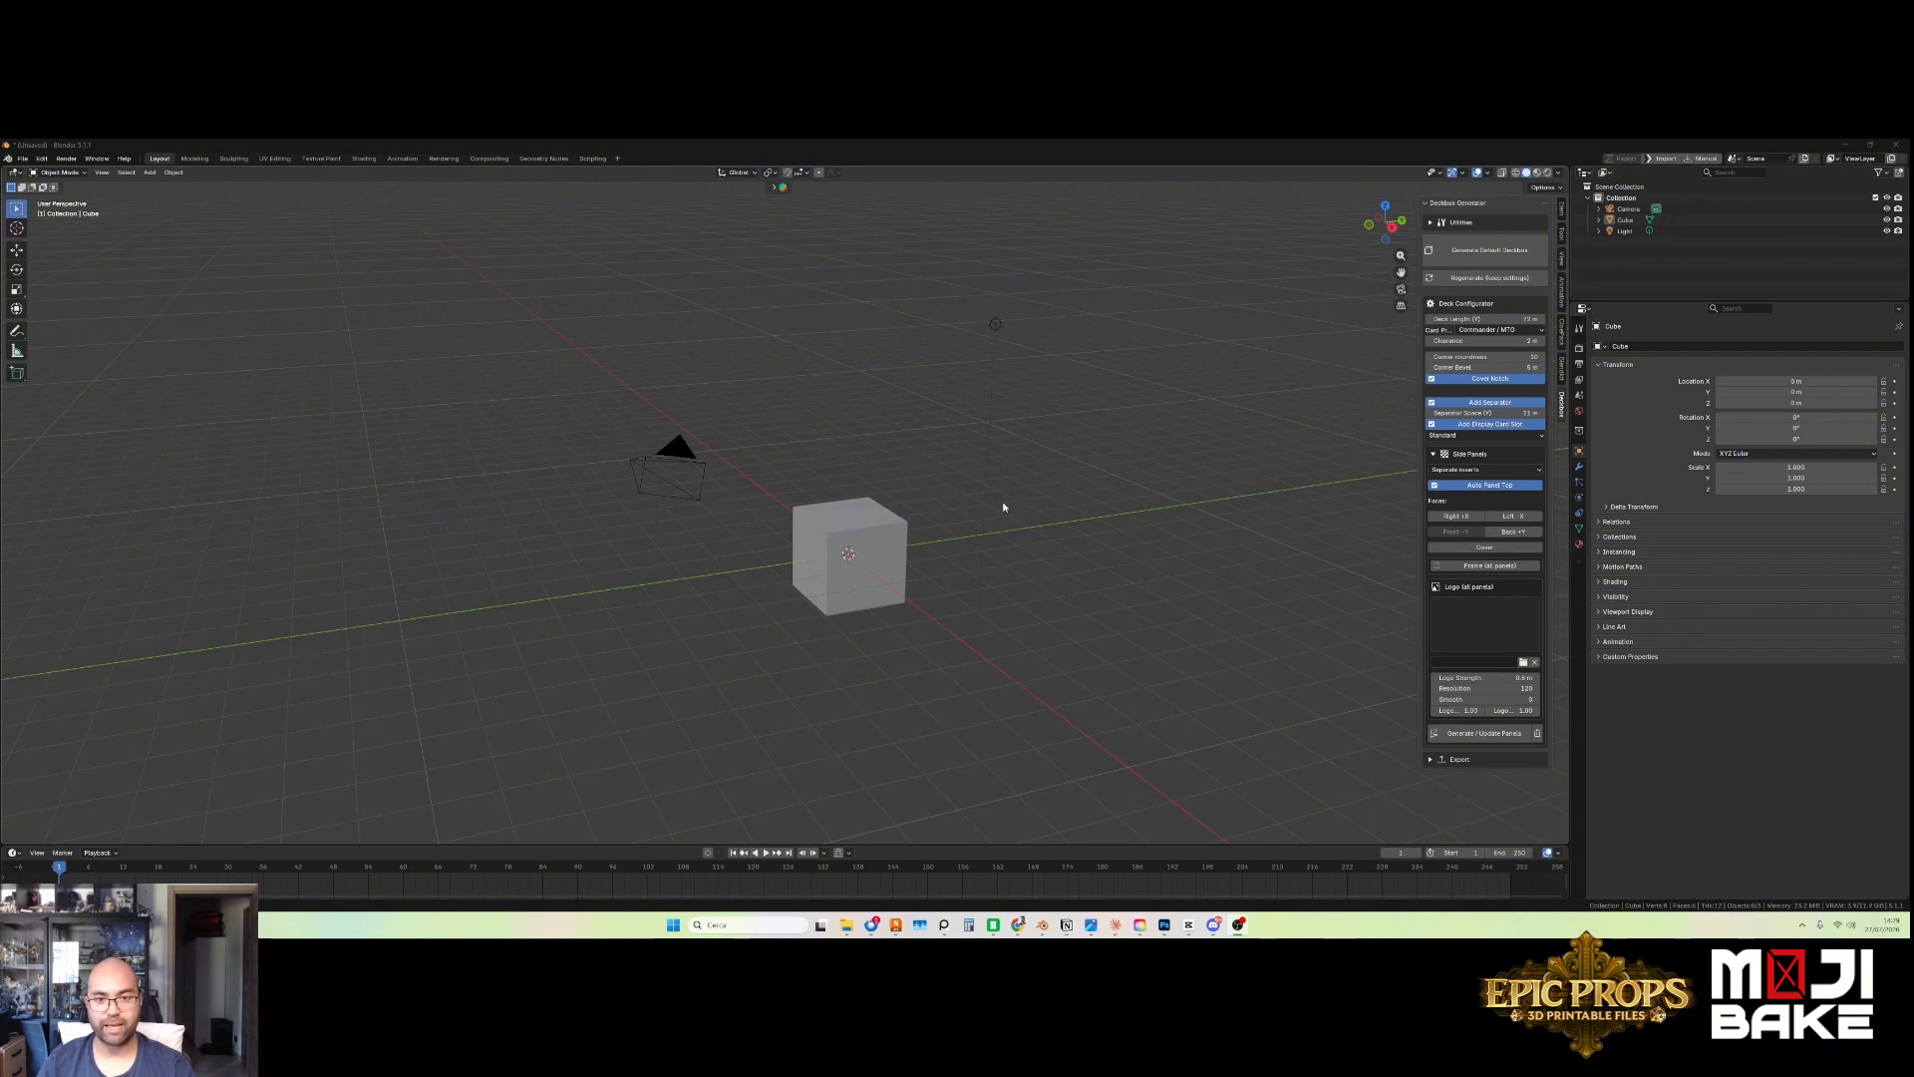
# Step: Delete the default camera, cube and light from the scene
pyautogui.press('a')
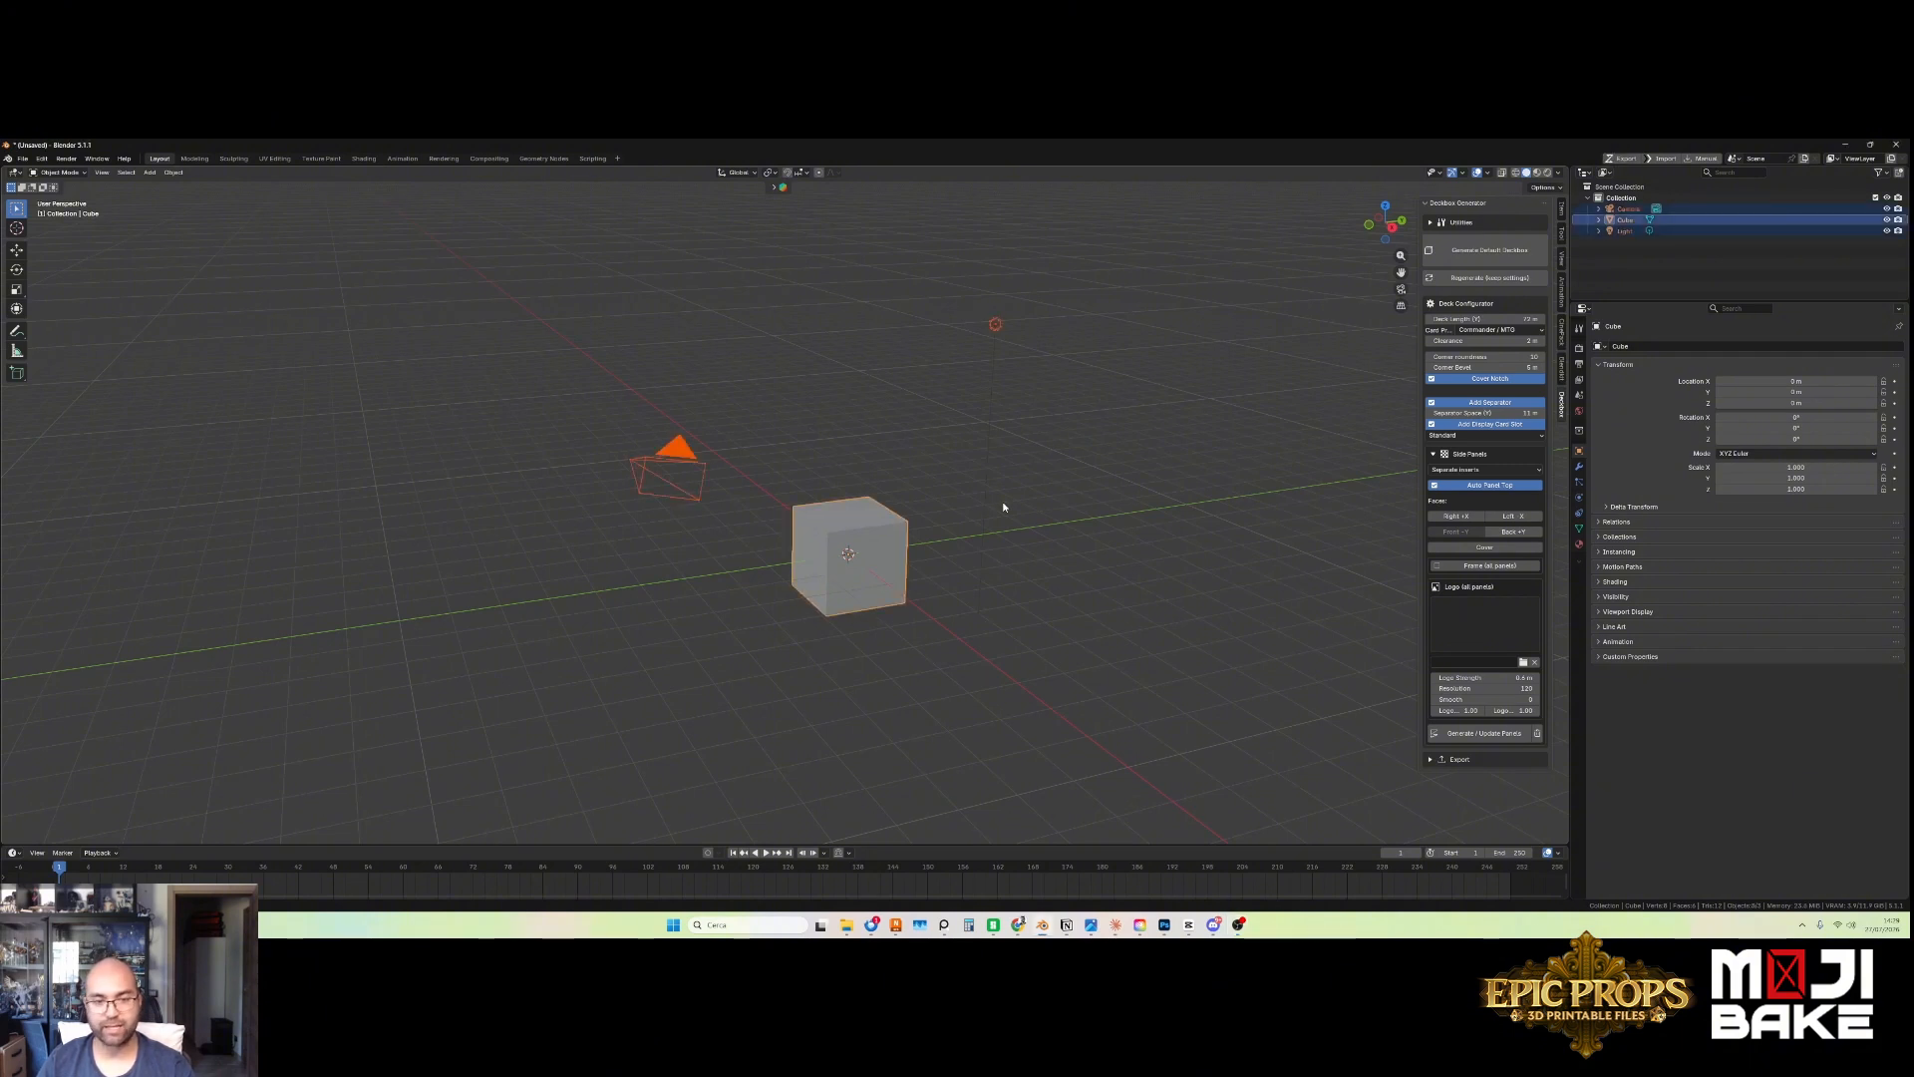
pyautogui.press('x')
pyautogui.click(986, 503)
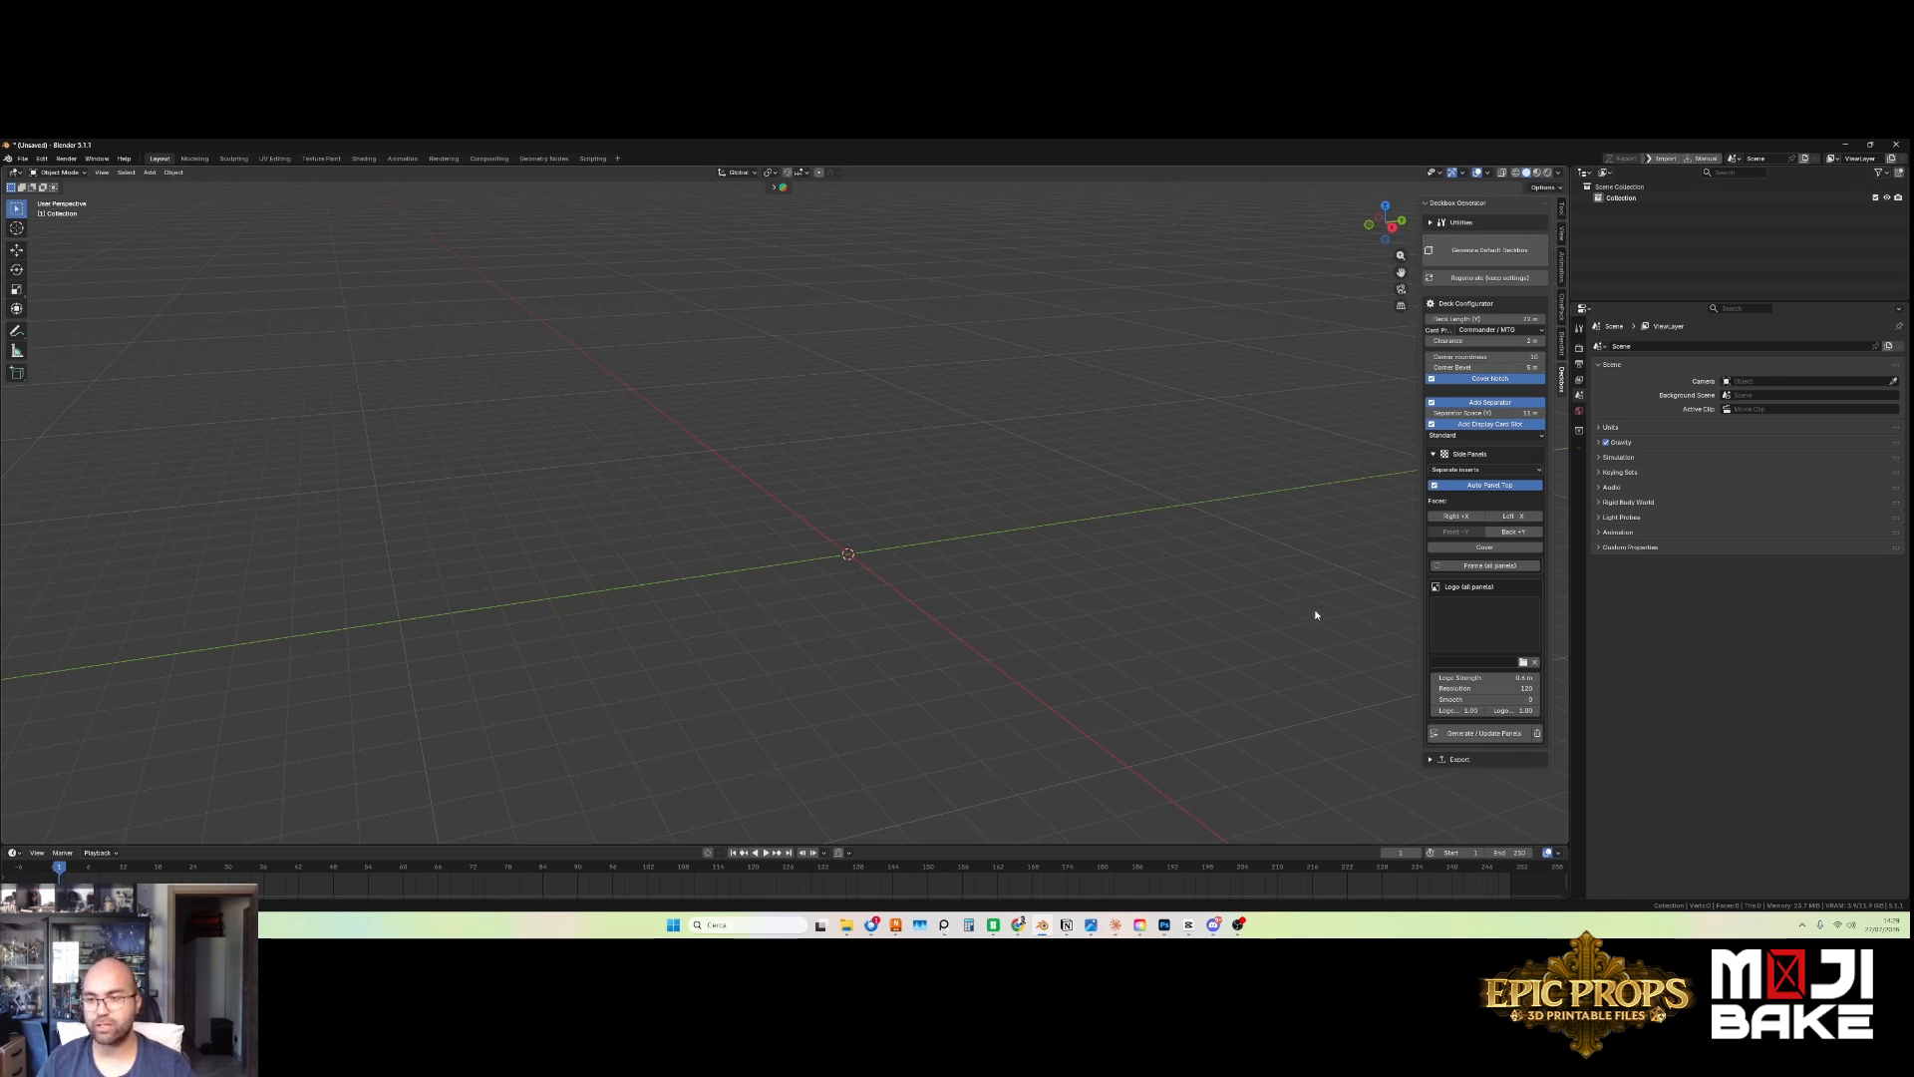
pyautogui.press('n')
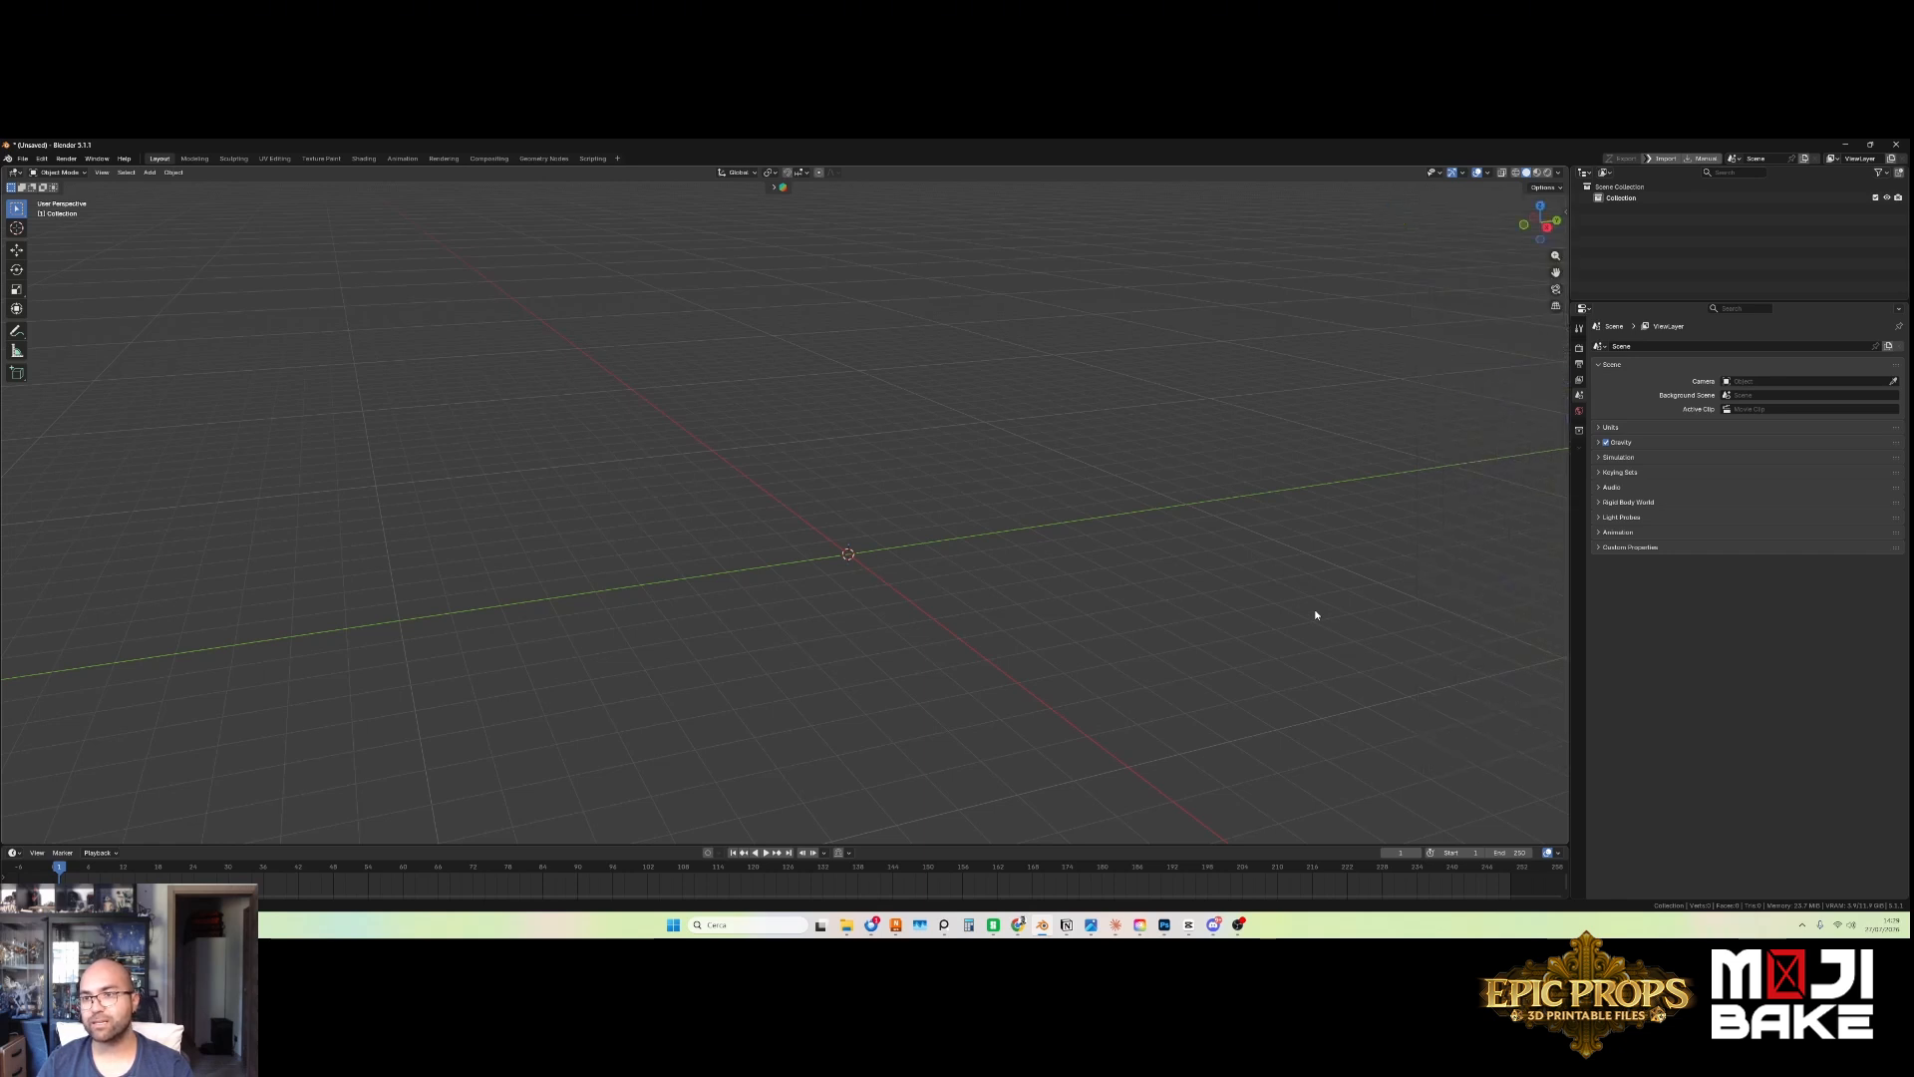
pyautogui.press('n')
pyautogui.press('n')
pyautogui.press('n')
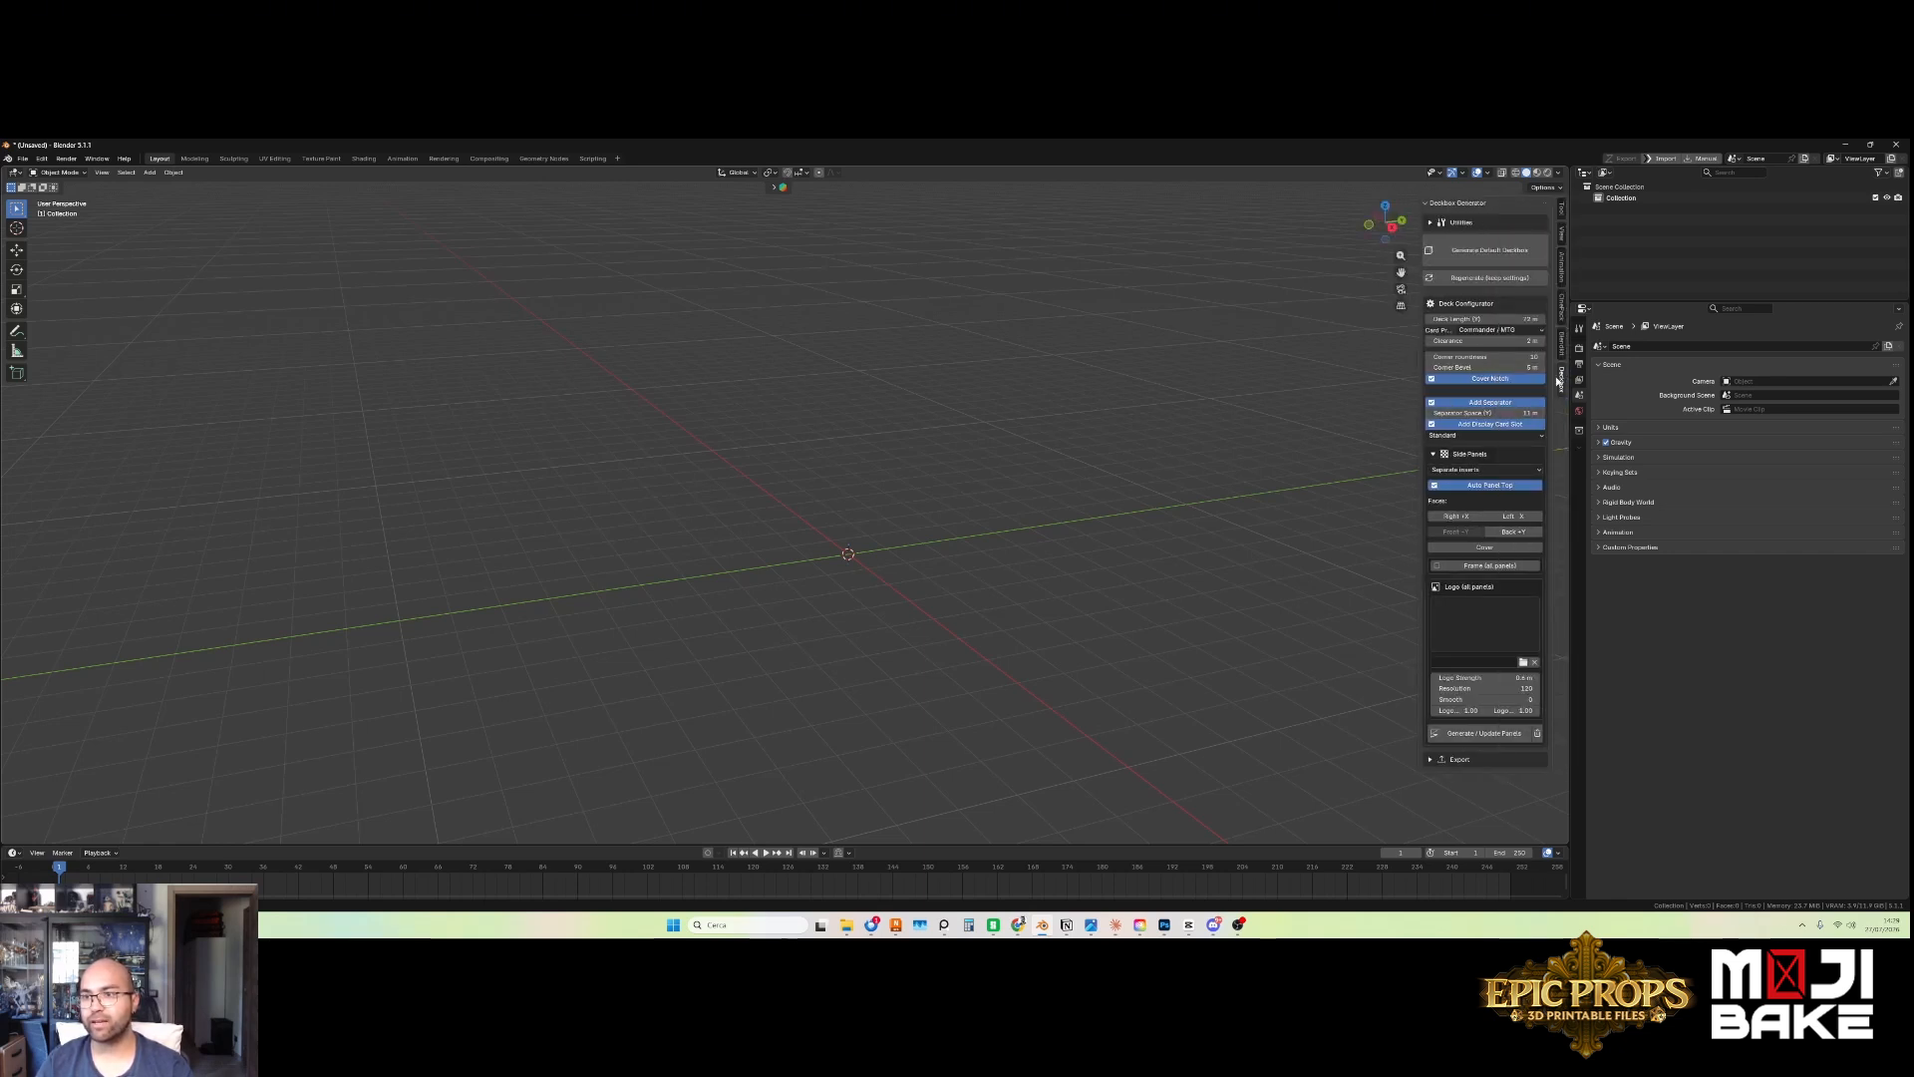
# Step: Generate the default deckbox and set the scene's unit scale to mm (0.001)
pyautogui.click(1474, 261)
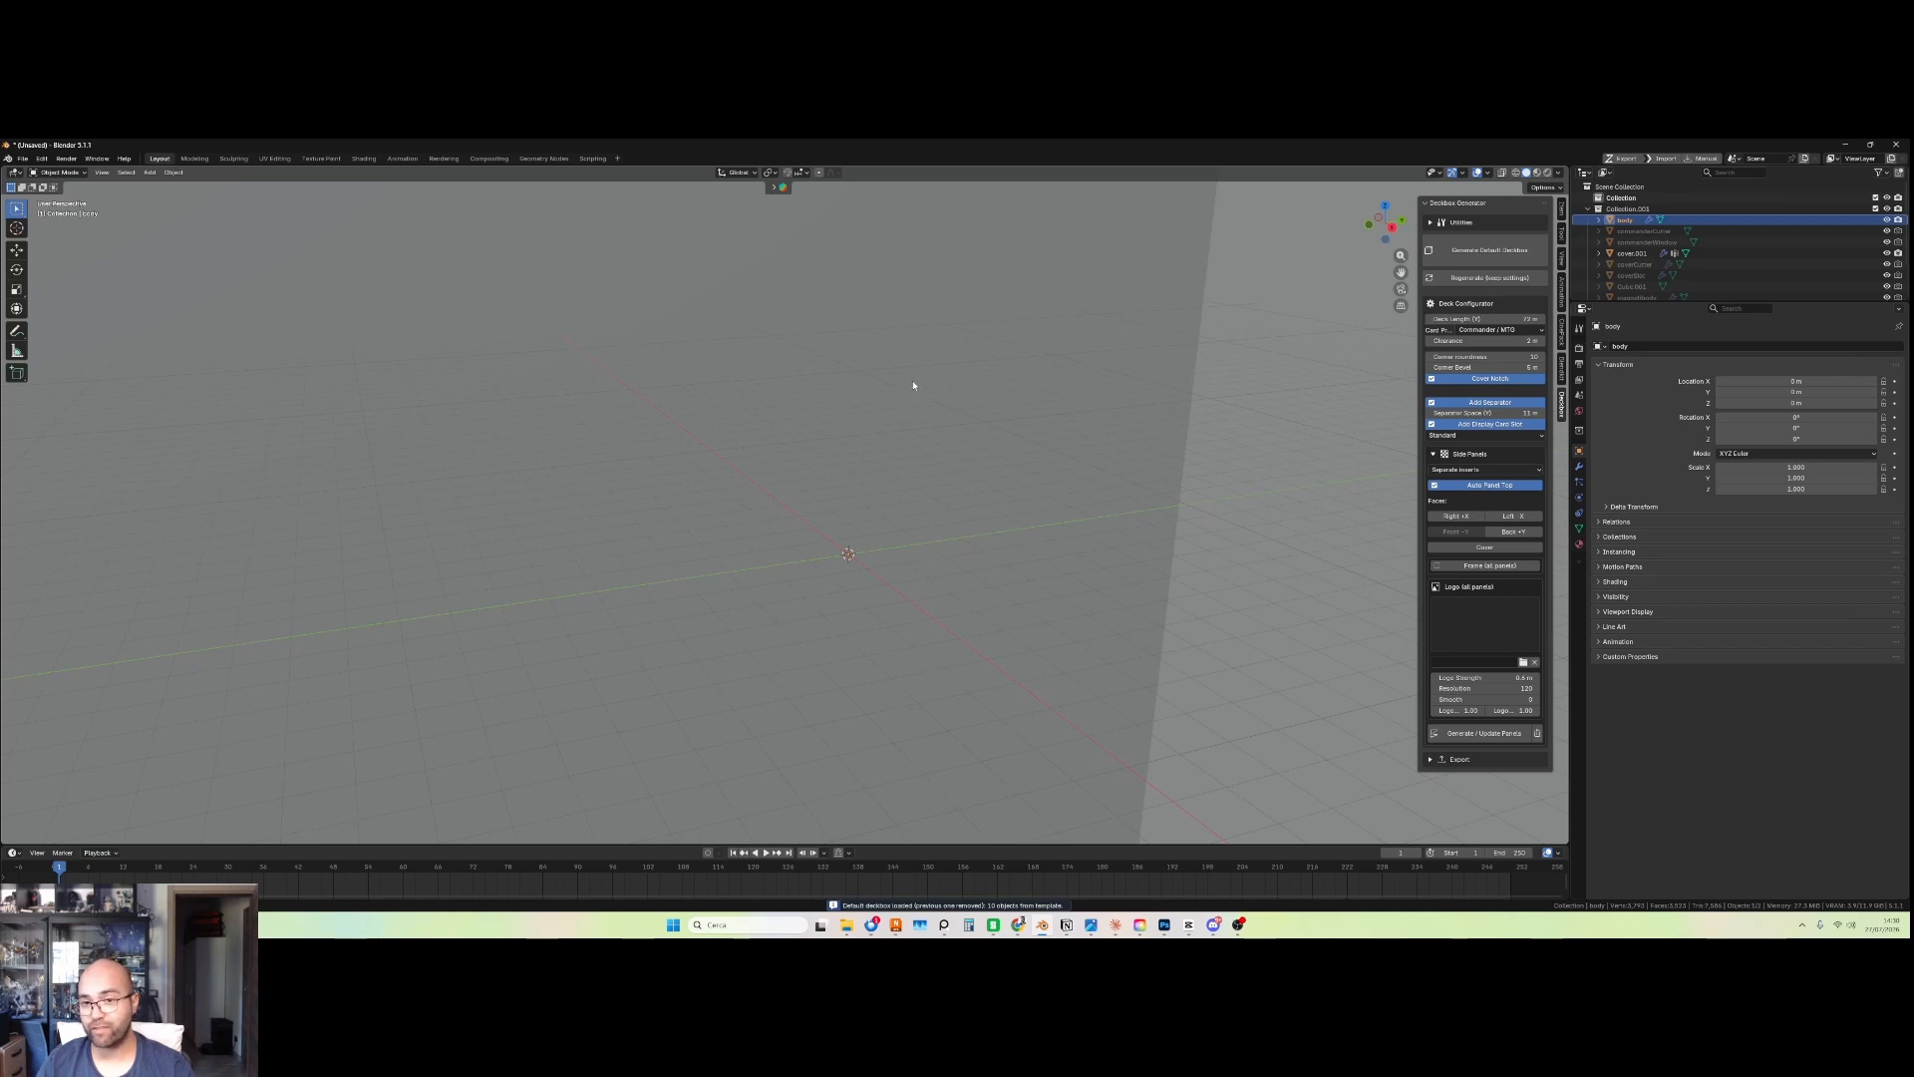
pyautogui.click(1431, 226)
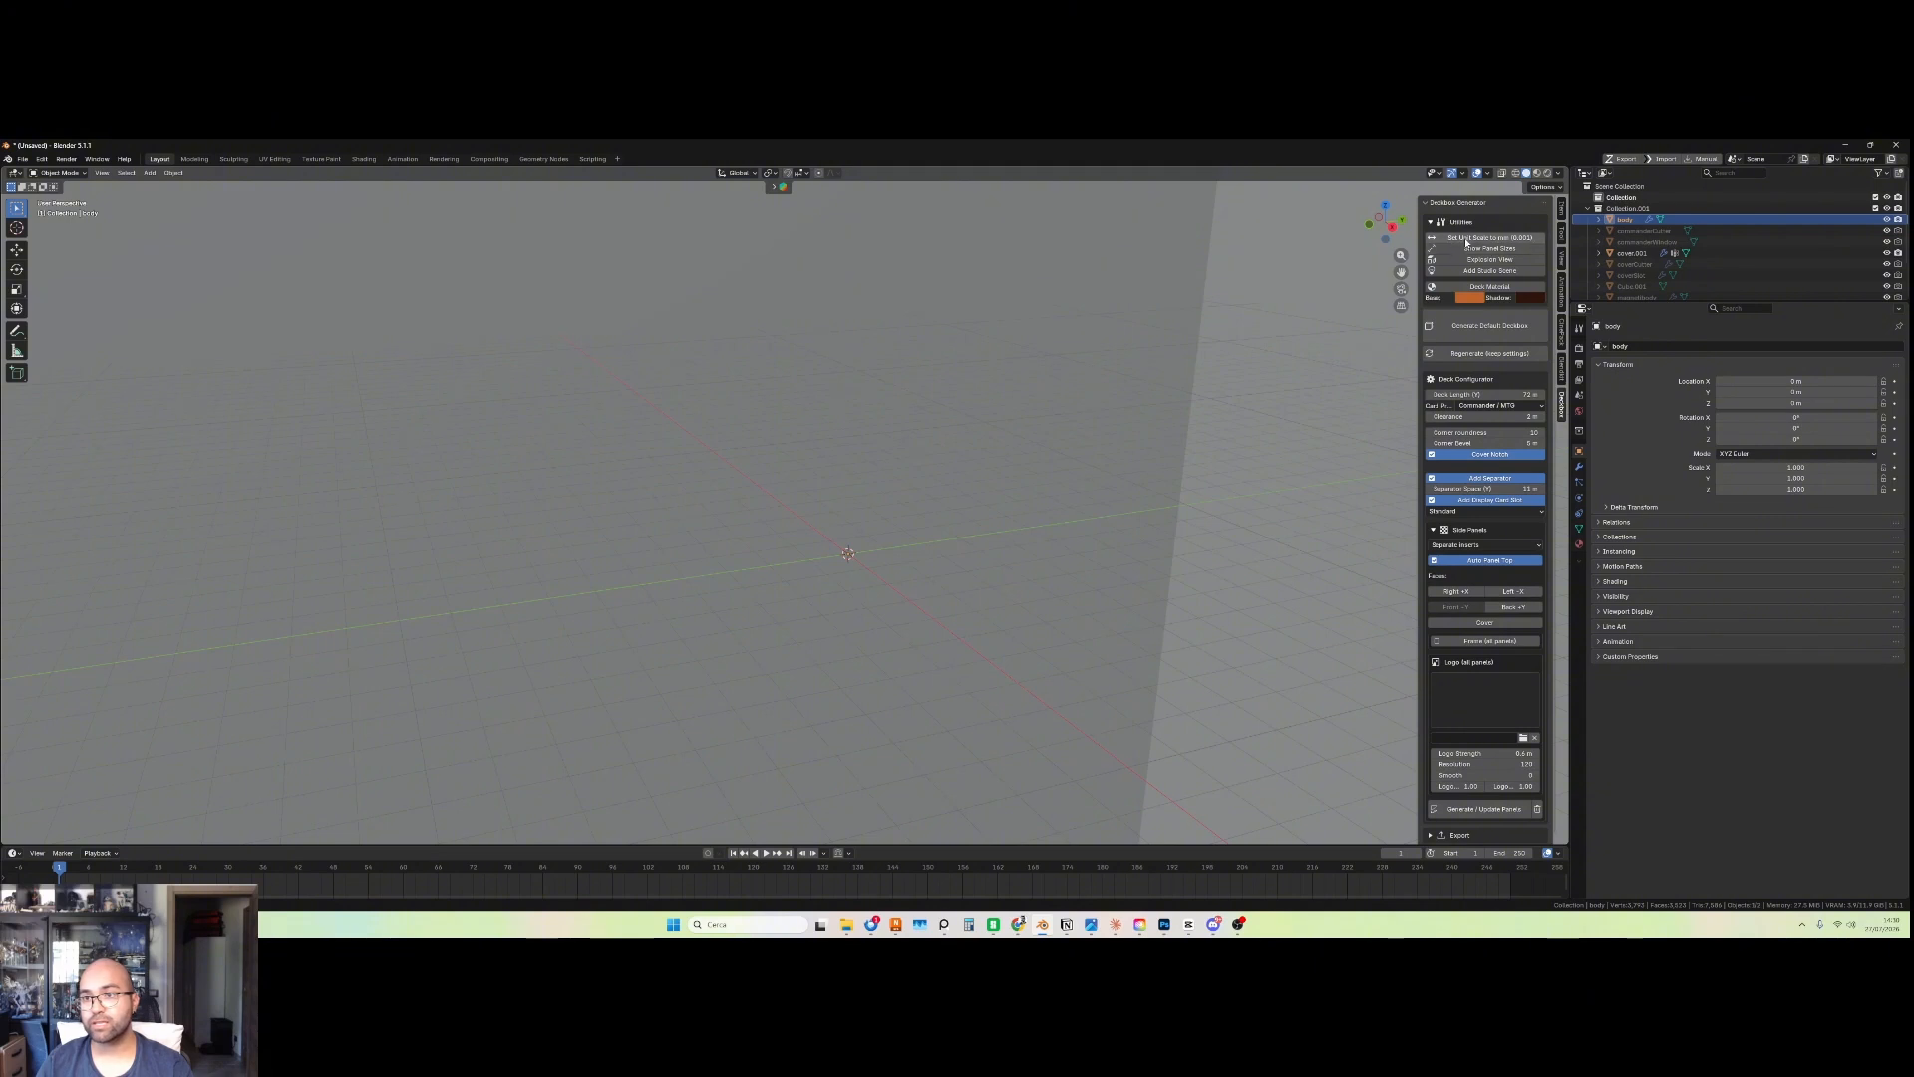
pyautogui.click(1466, 239)
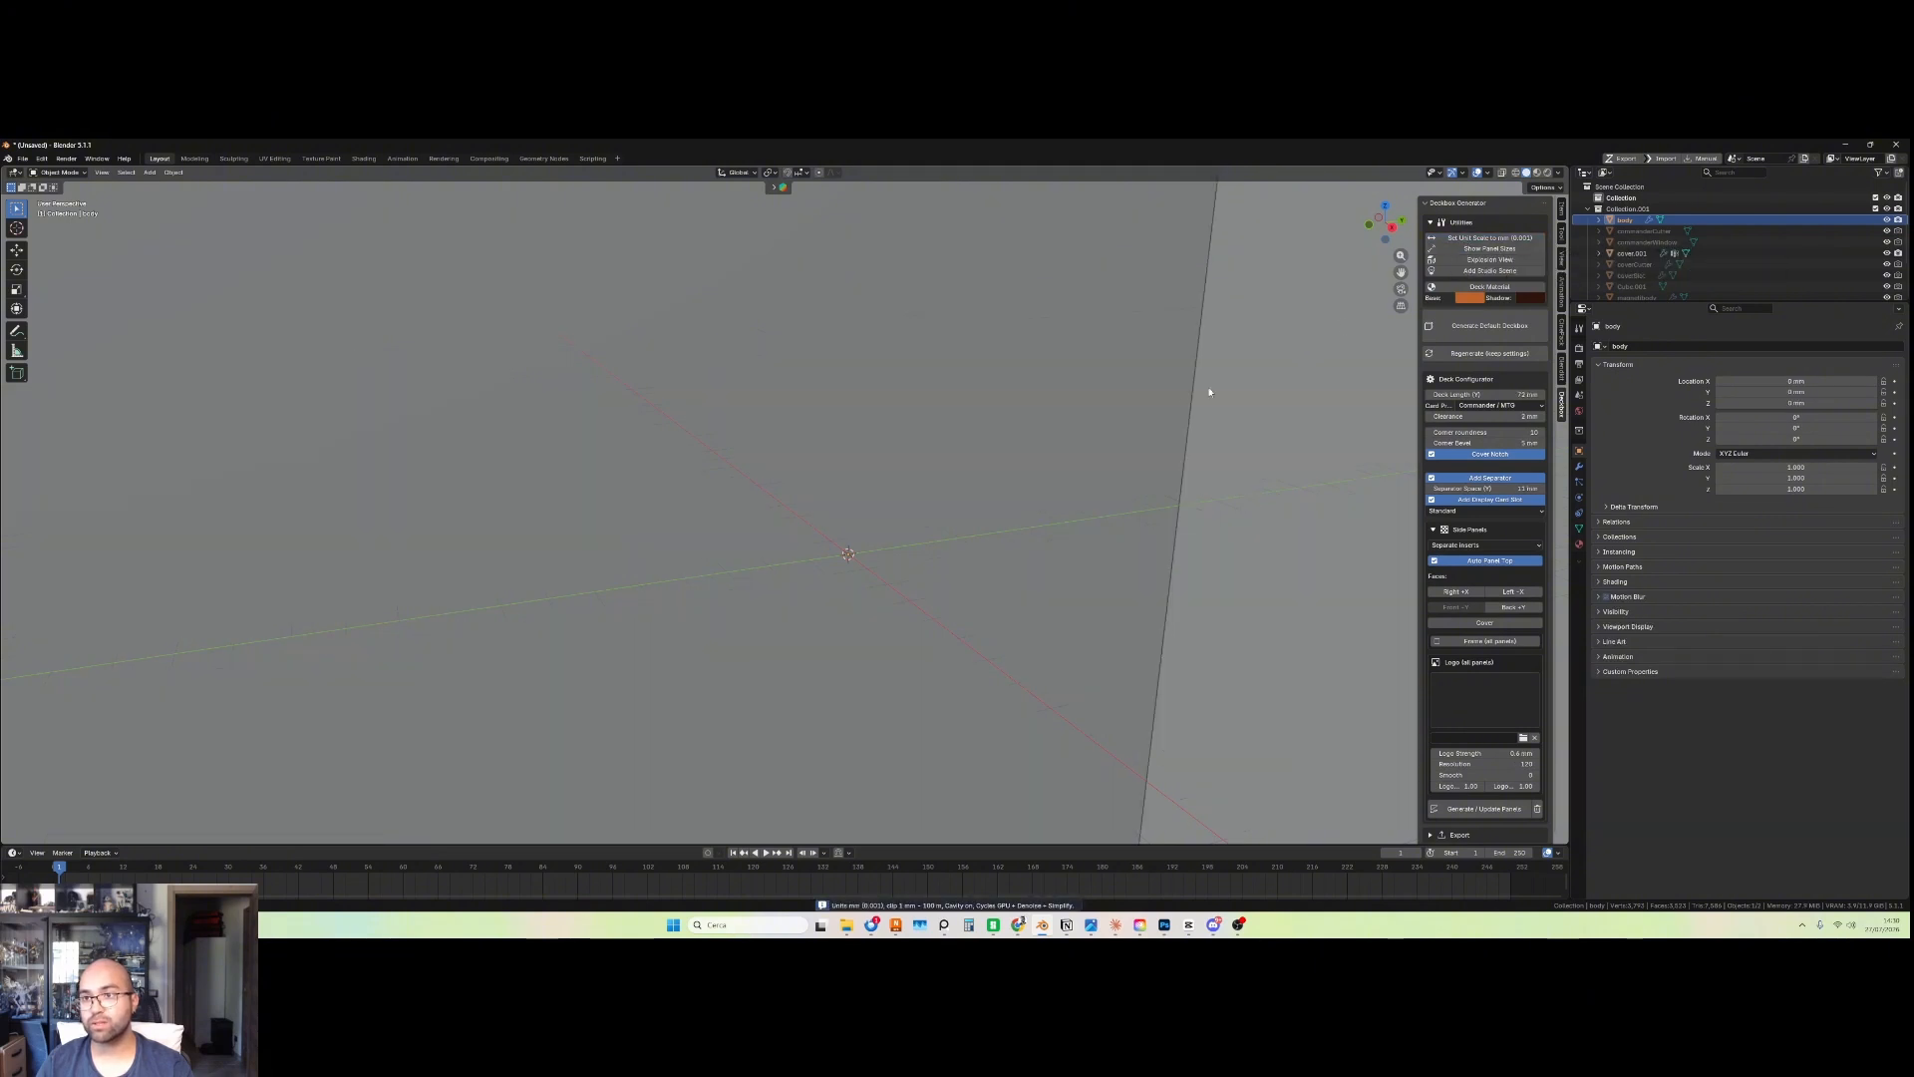
pyautogui.scroll(-10, 1115, 410)
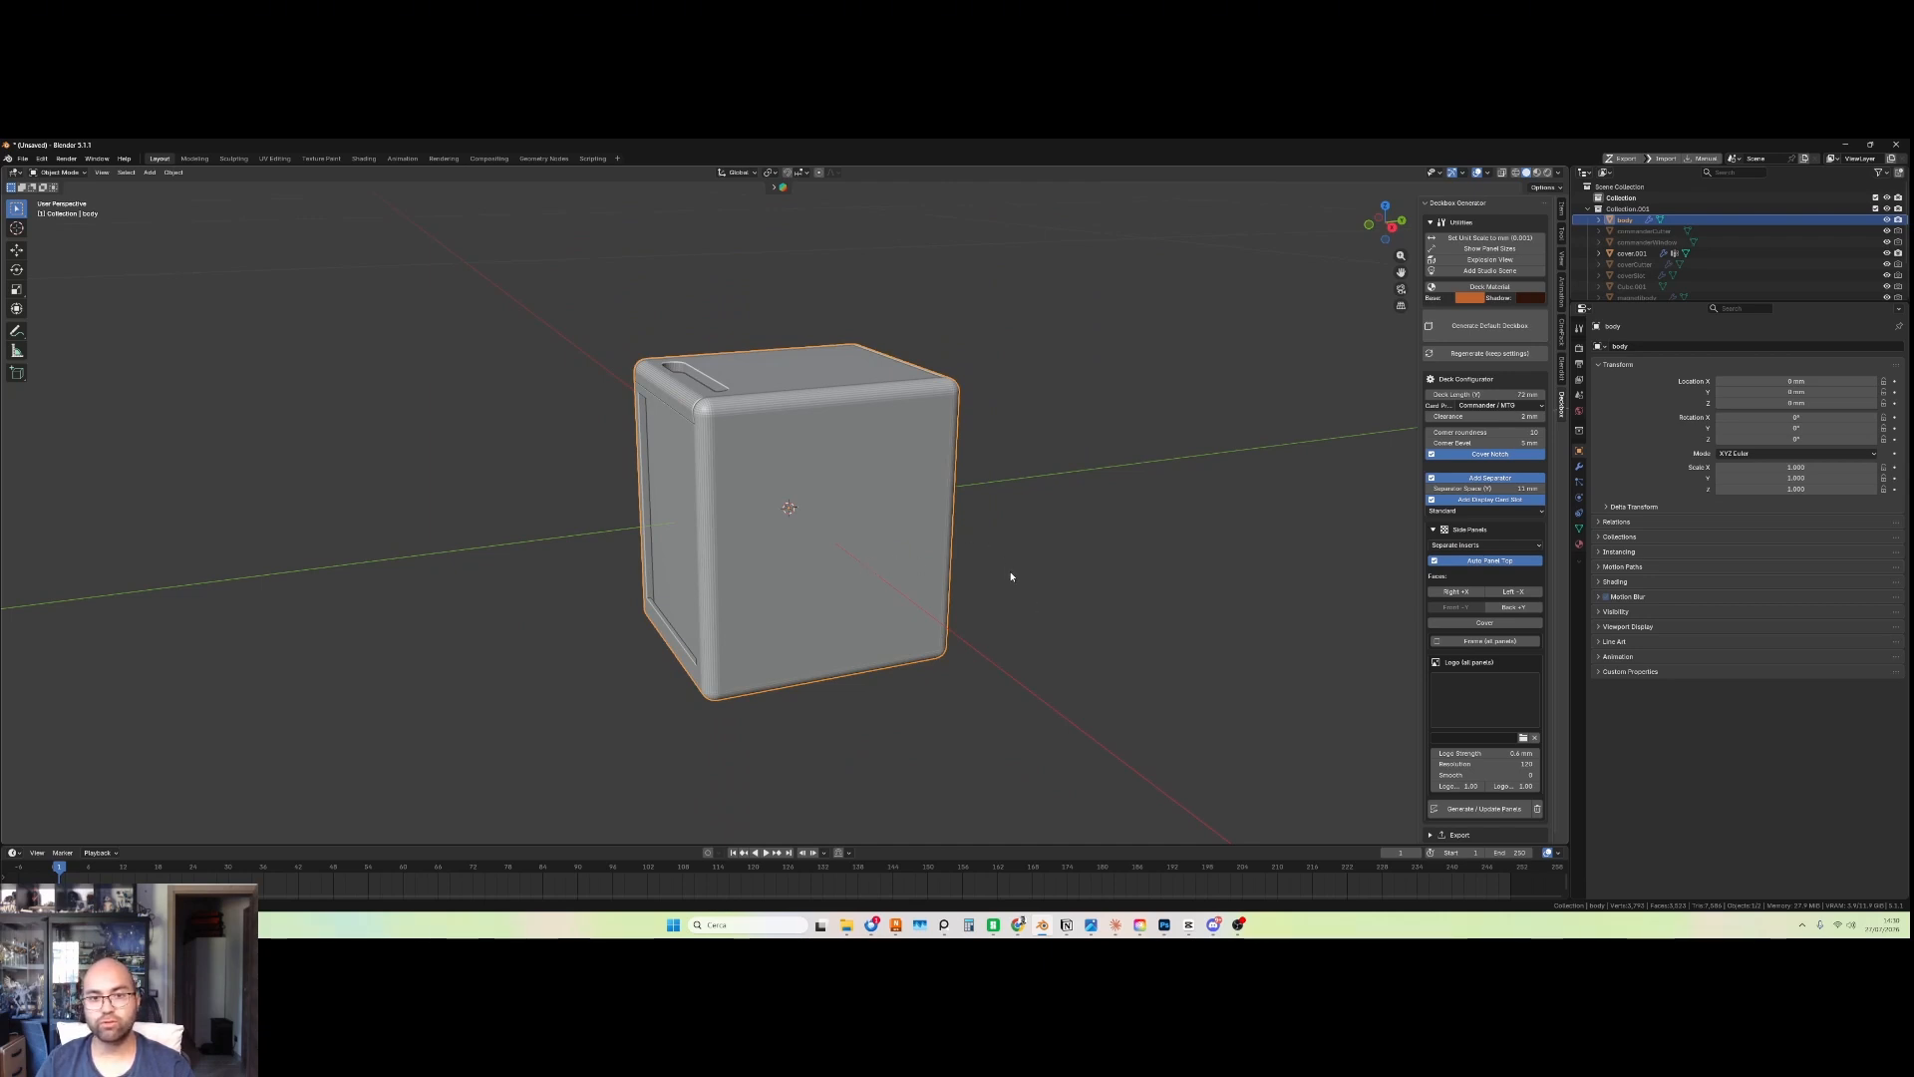
pyautogui.moveTo(1011, 582); pyautogui.dragTo(1052, 567, button='middle')
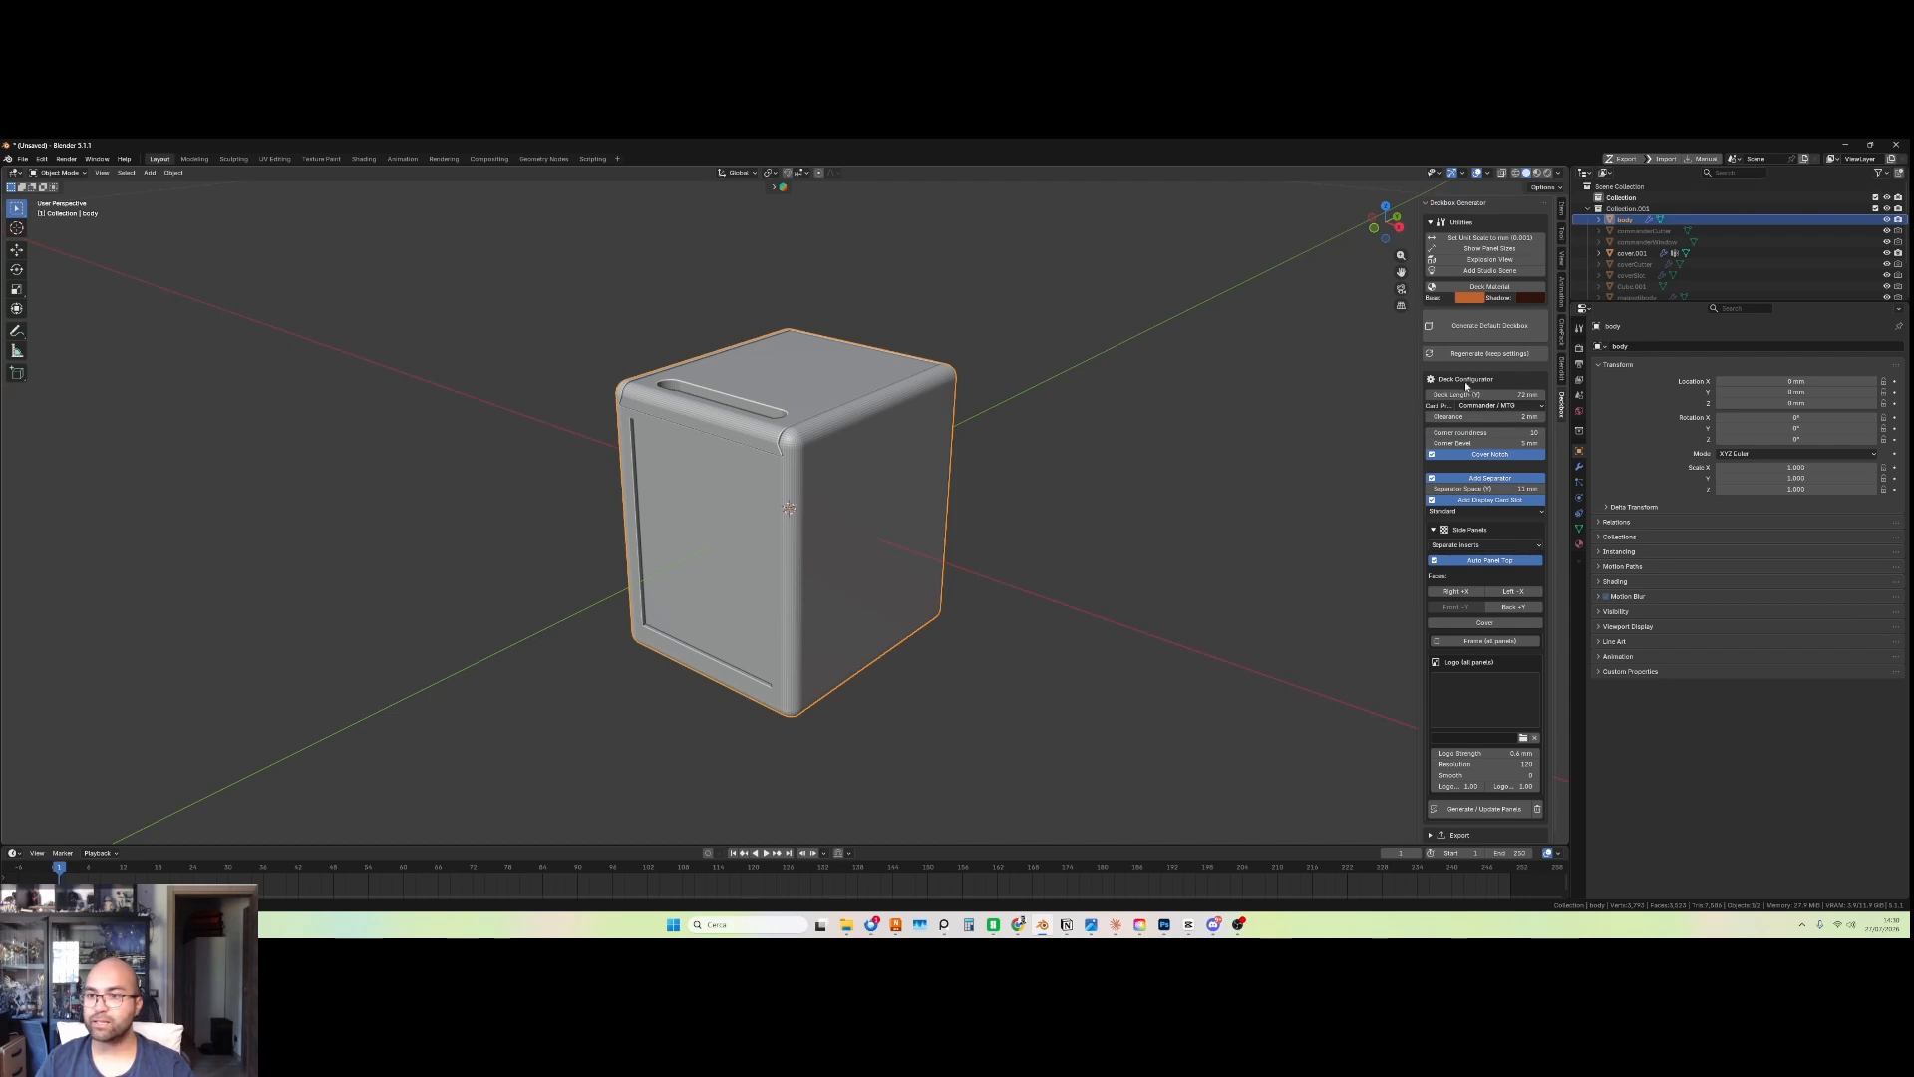
# Step: Try the Yu-Gi-Oh (small) and Tarot card formats on the deckbox, ending on Commander / MTG
pyautogui.click(1485, 410)
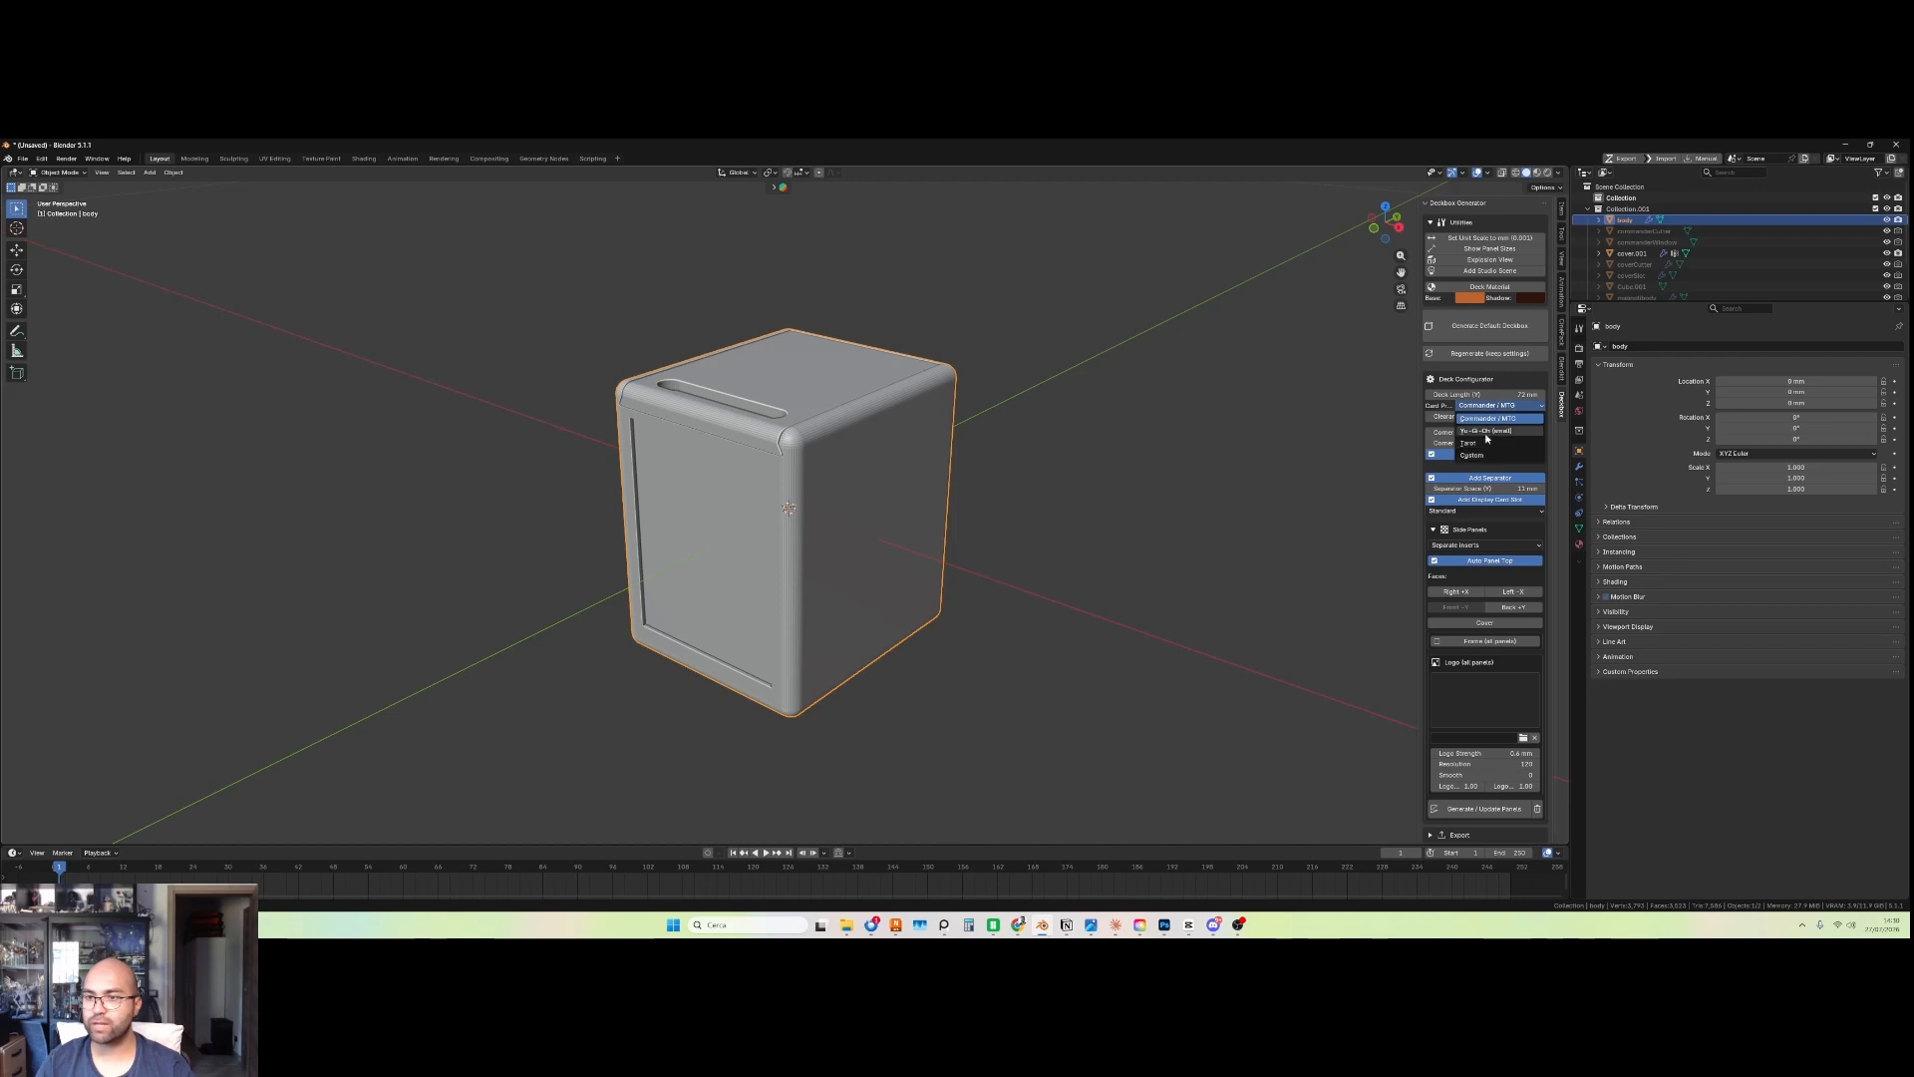
pyautogui.click(1487, 431)
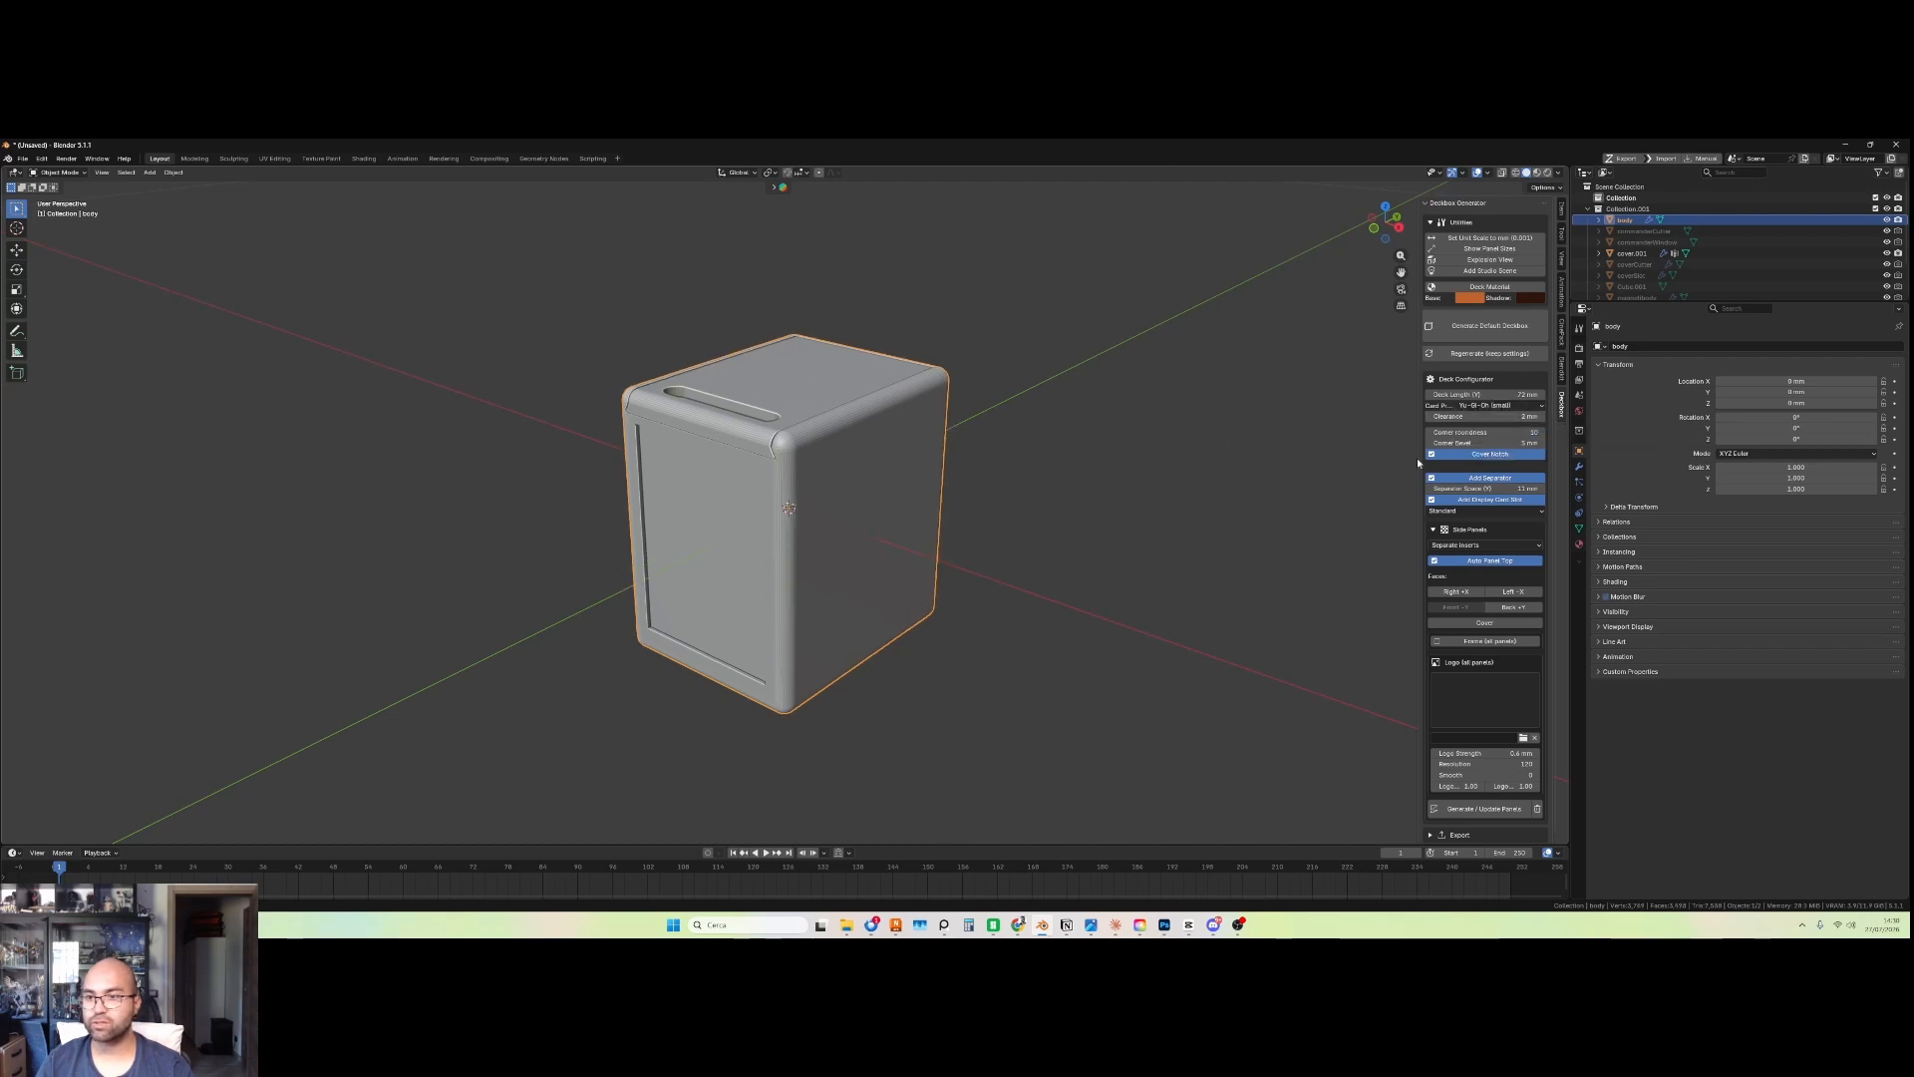
pyautogui.click(1496, 404)
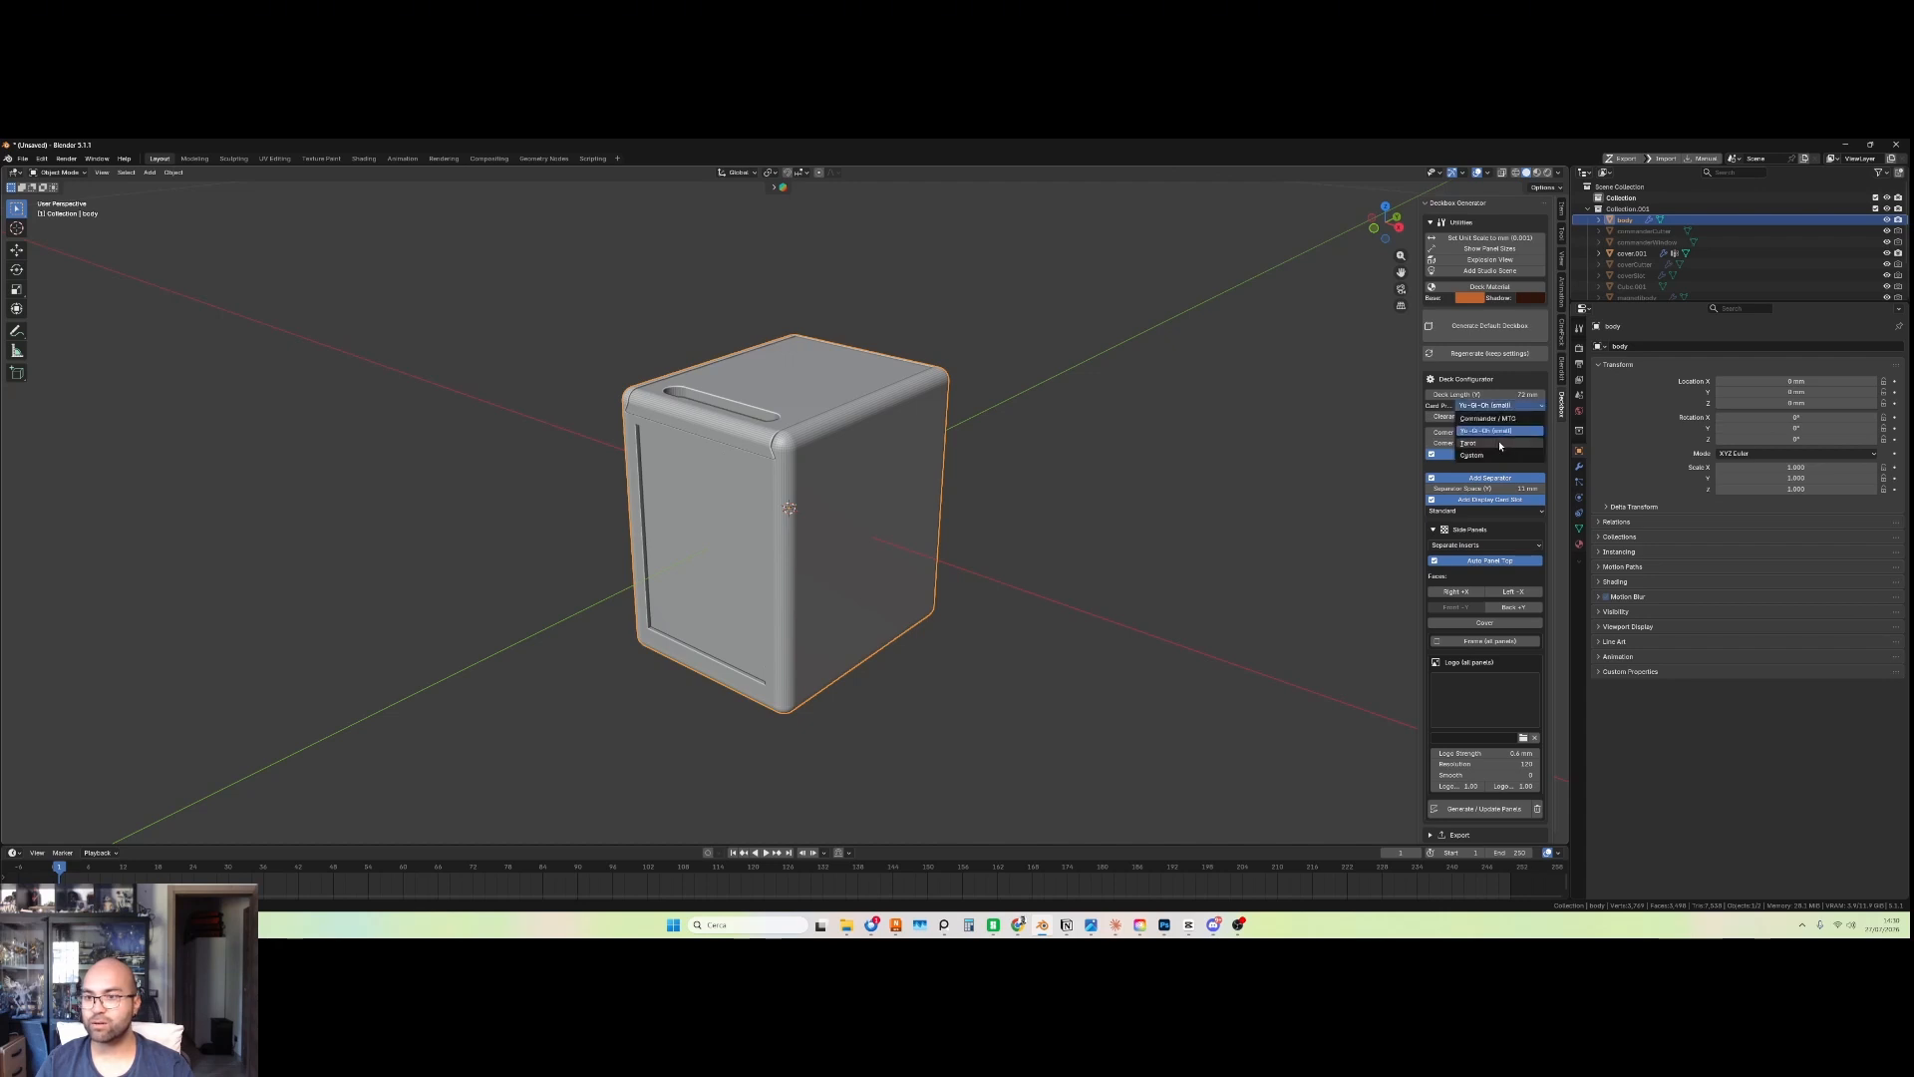
pyautogui.click(1499, 444)
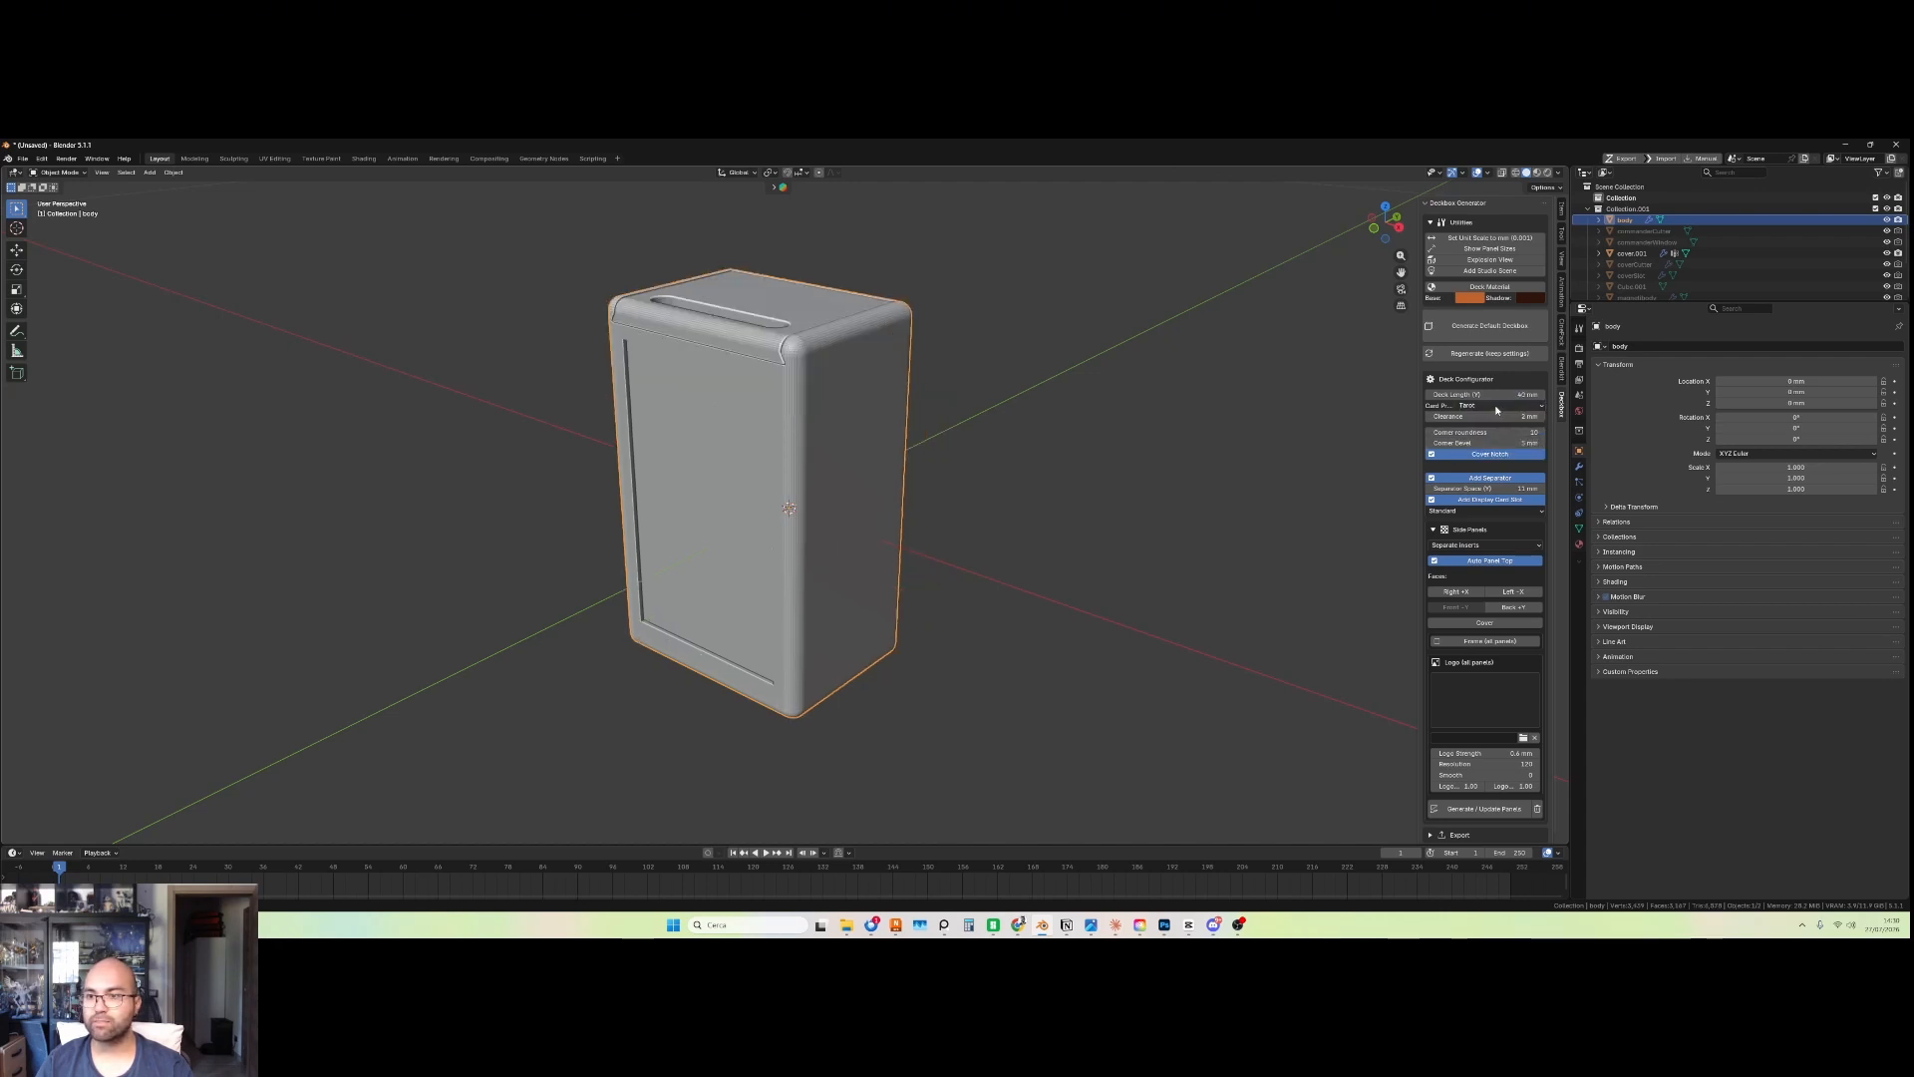
pyautogui.click(1495, 406)
pyautogui.click(1490, 417)
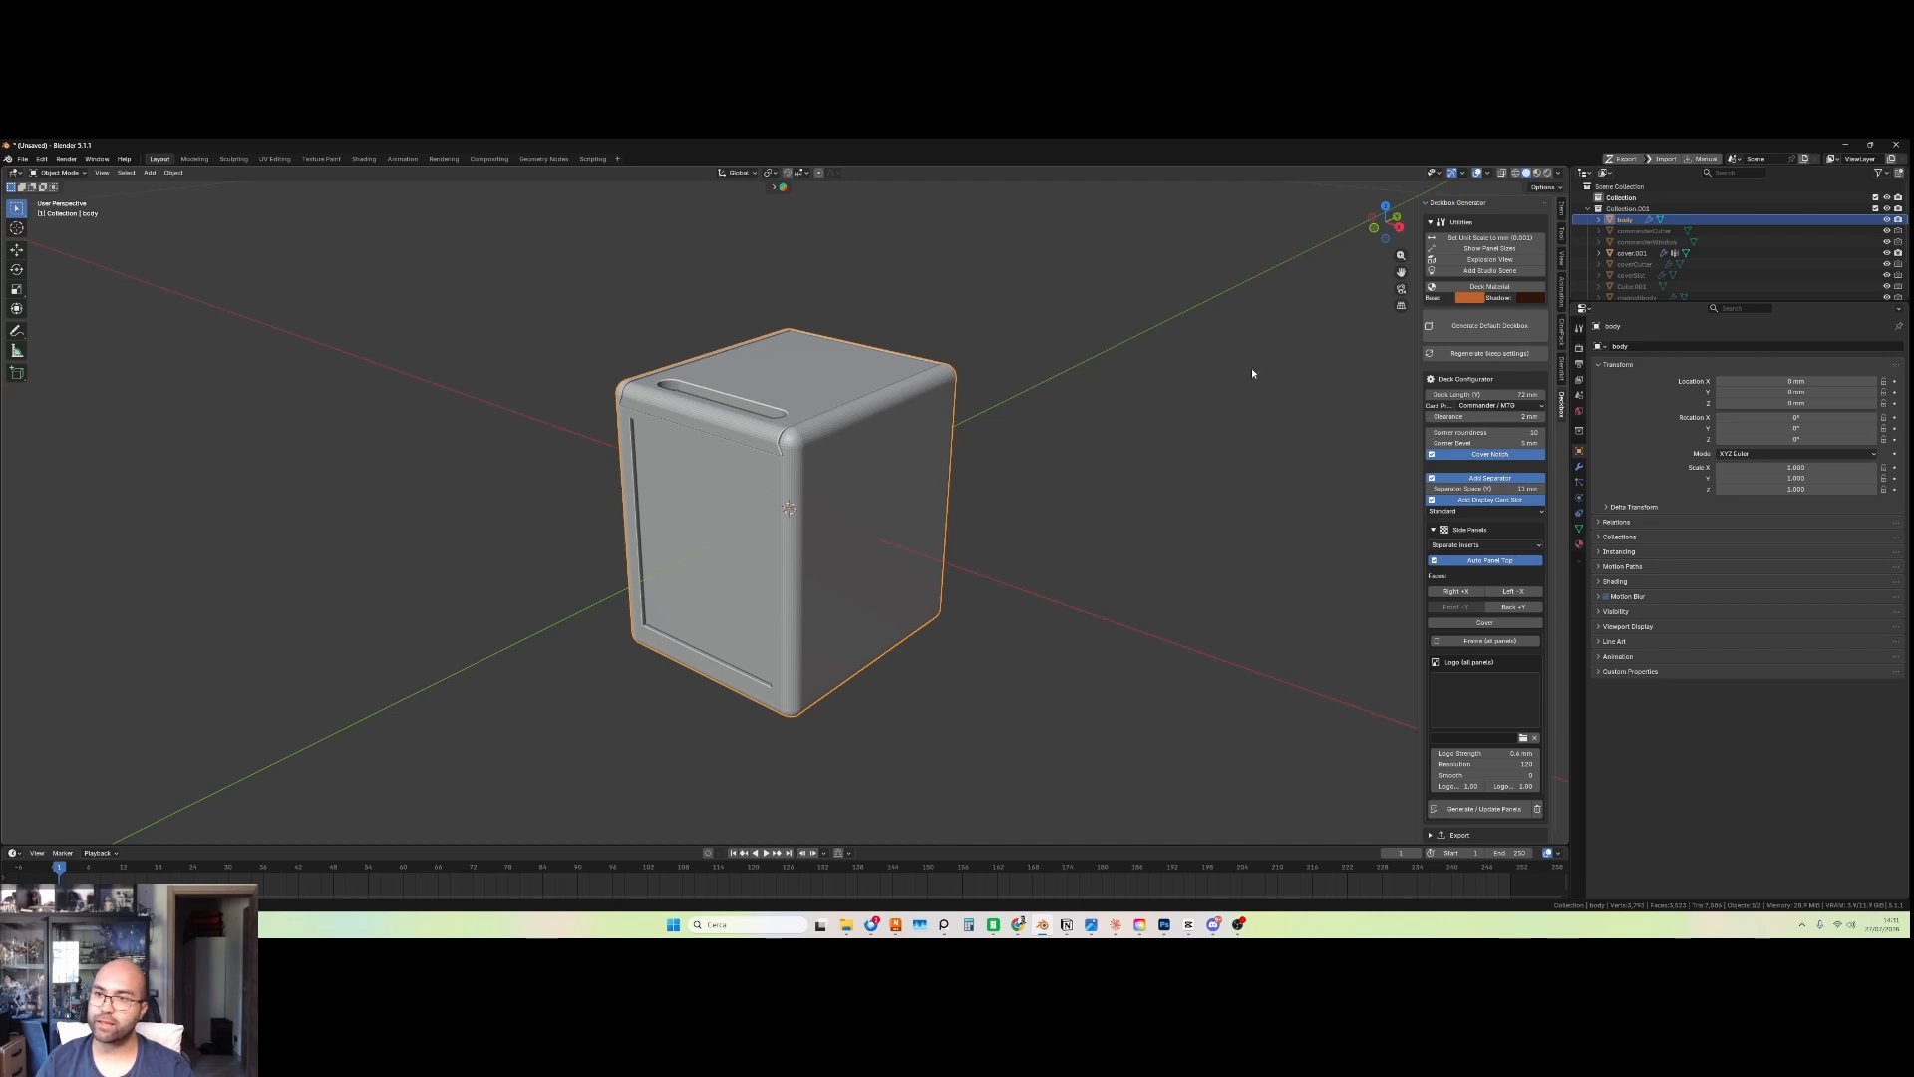
# Step: Add the studio scene around the deckbox and switch the viewport to rendered shading
pyautogui.click(1479, 273)
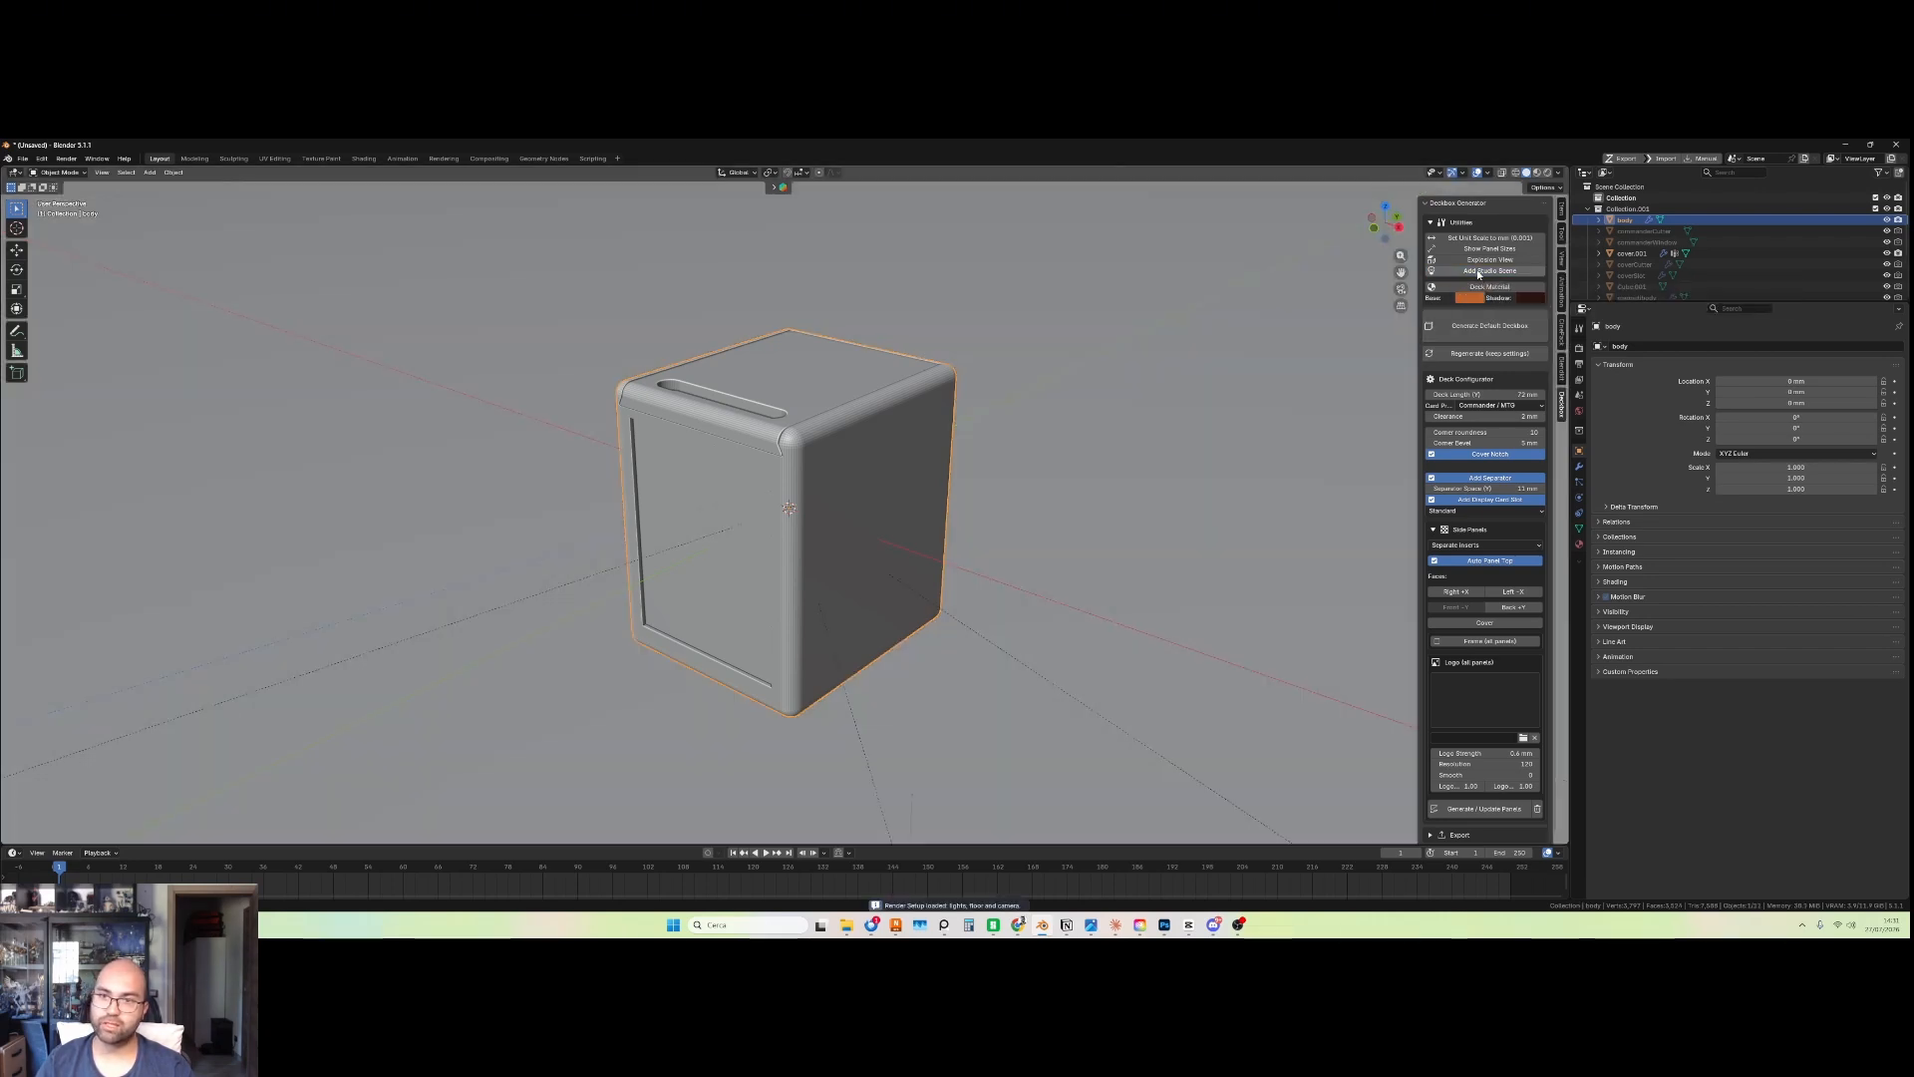
pyautogui.scroll(-5, 1047, 449)
pyautogui.scroll(4, 1047, 450)
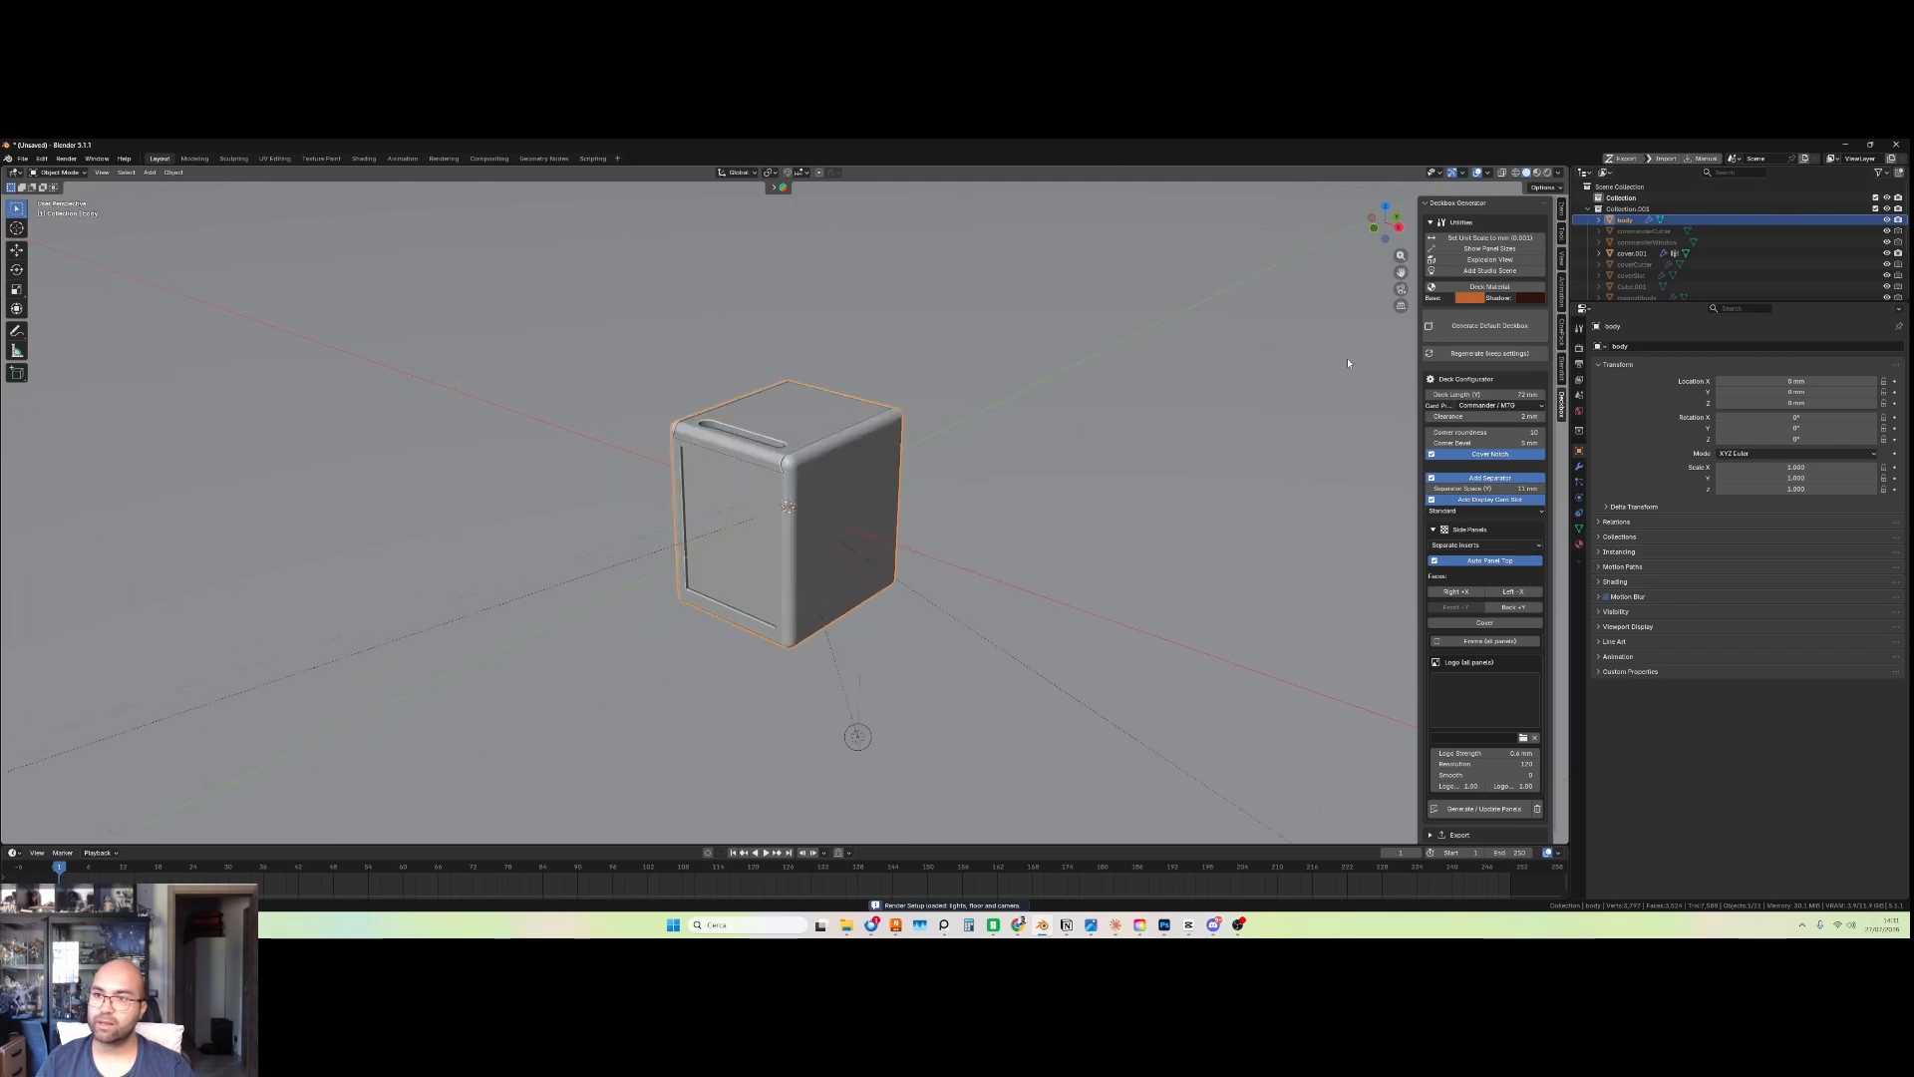
pyautogui.click(1547, 173)
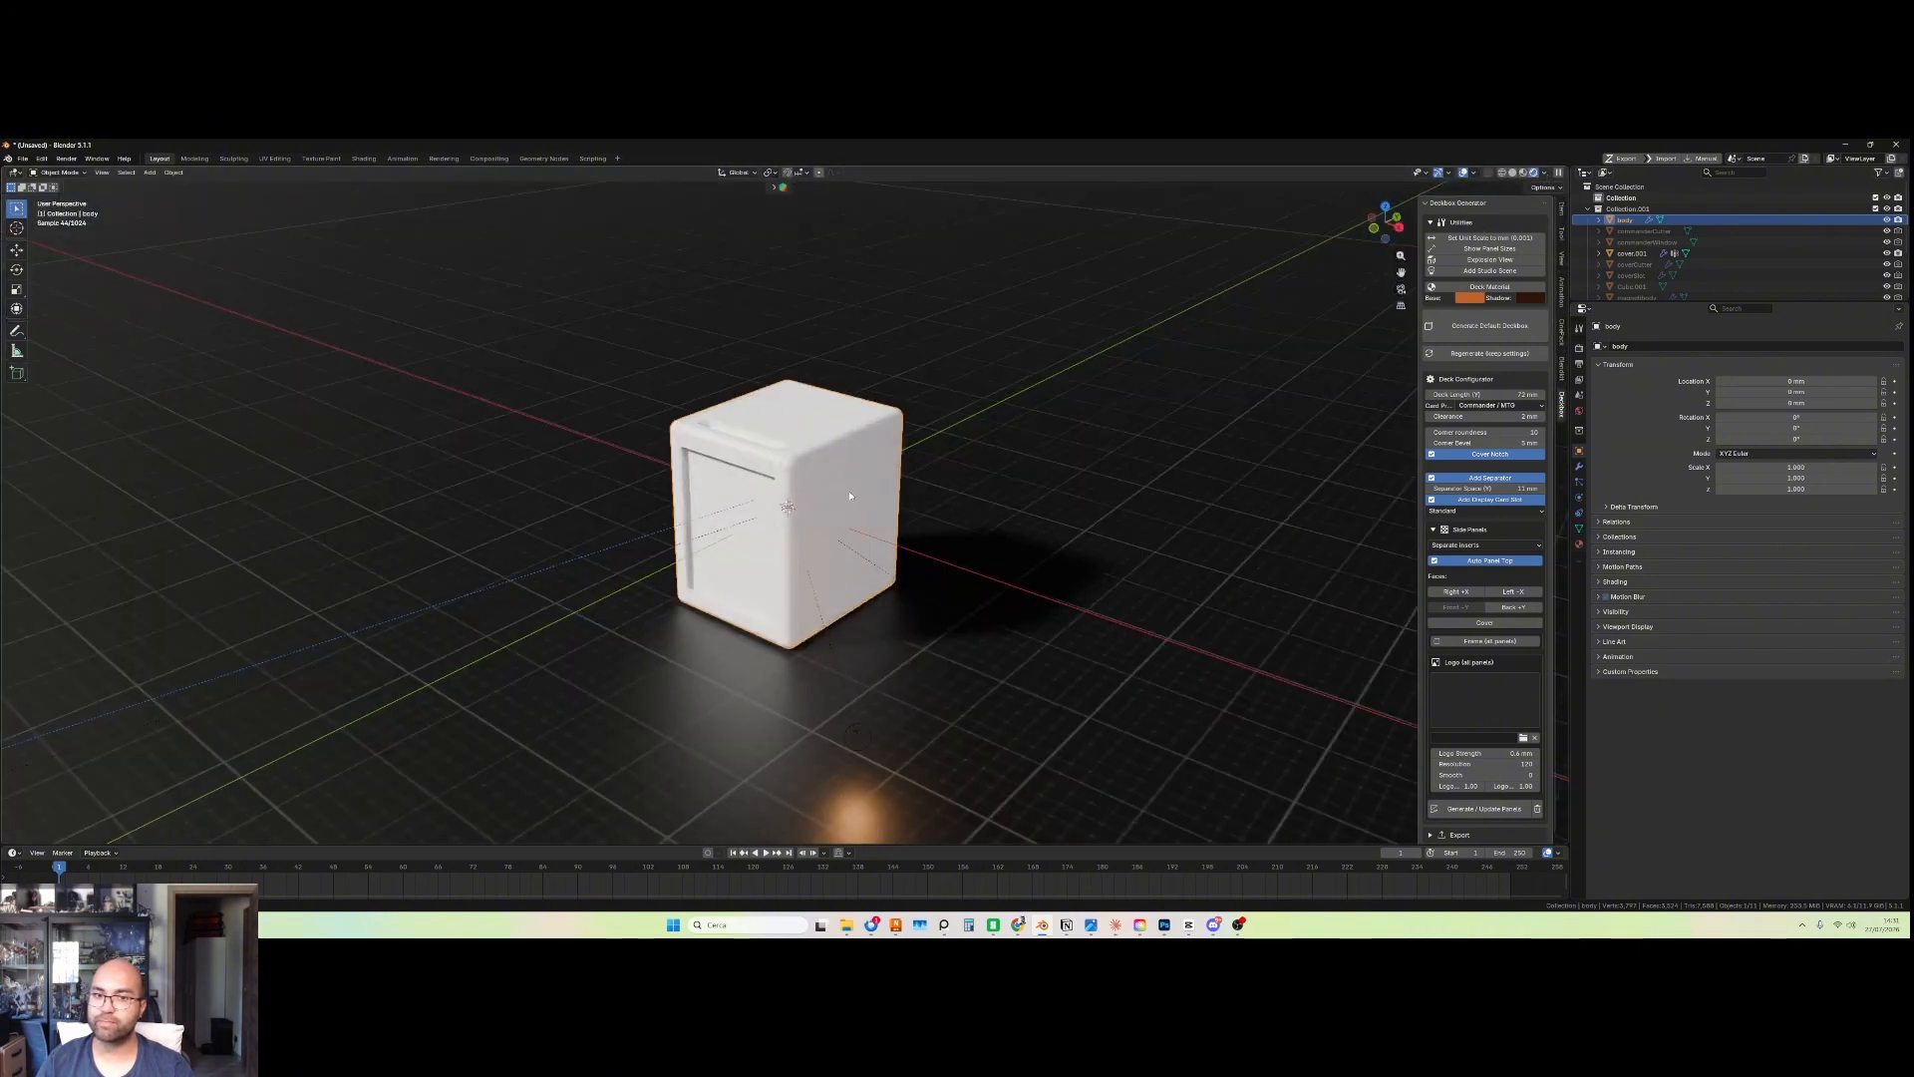
pyautogui.scroll(2, 813, 505)
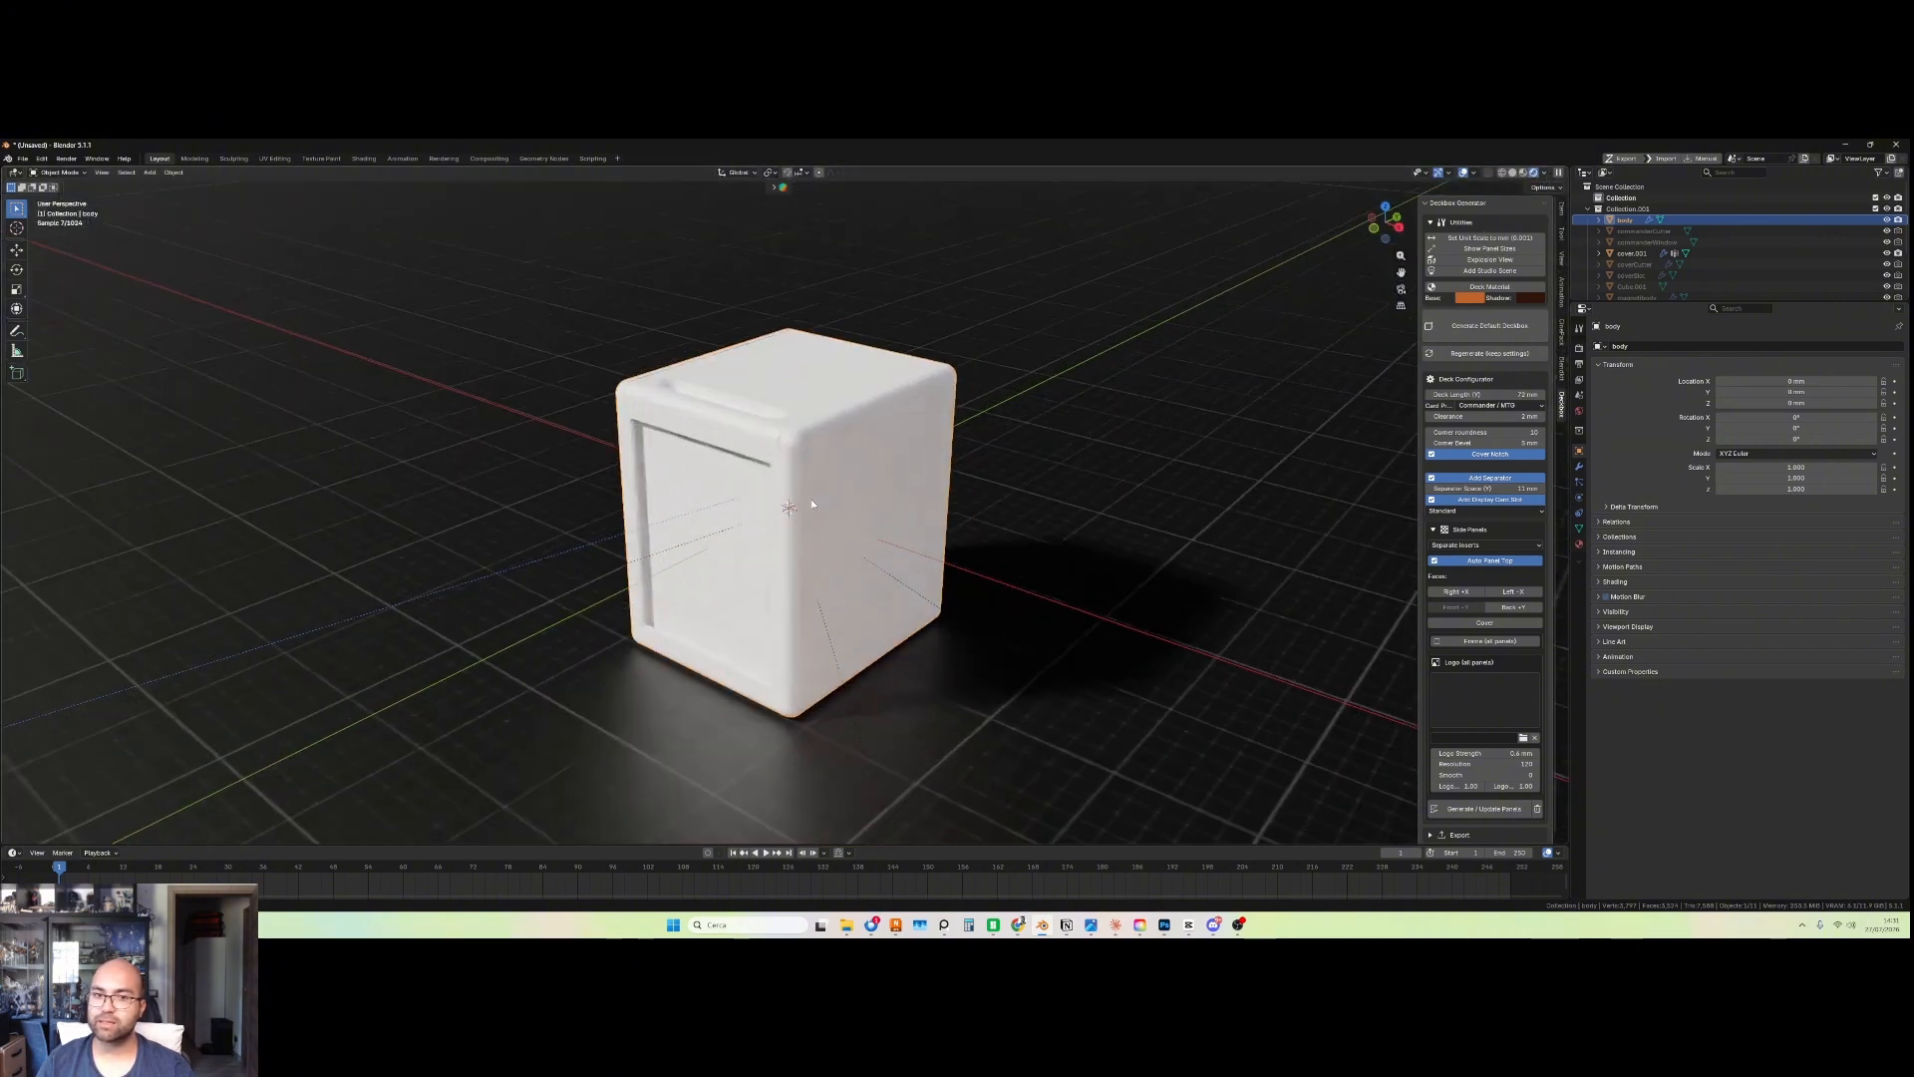
# Step: Assign the add-on's deck material to the deckbox and change its base colour to red
pyautogui.click(1485, 288)
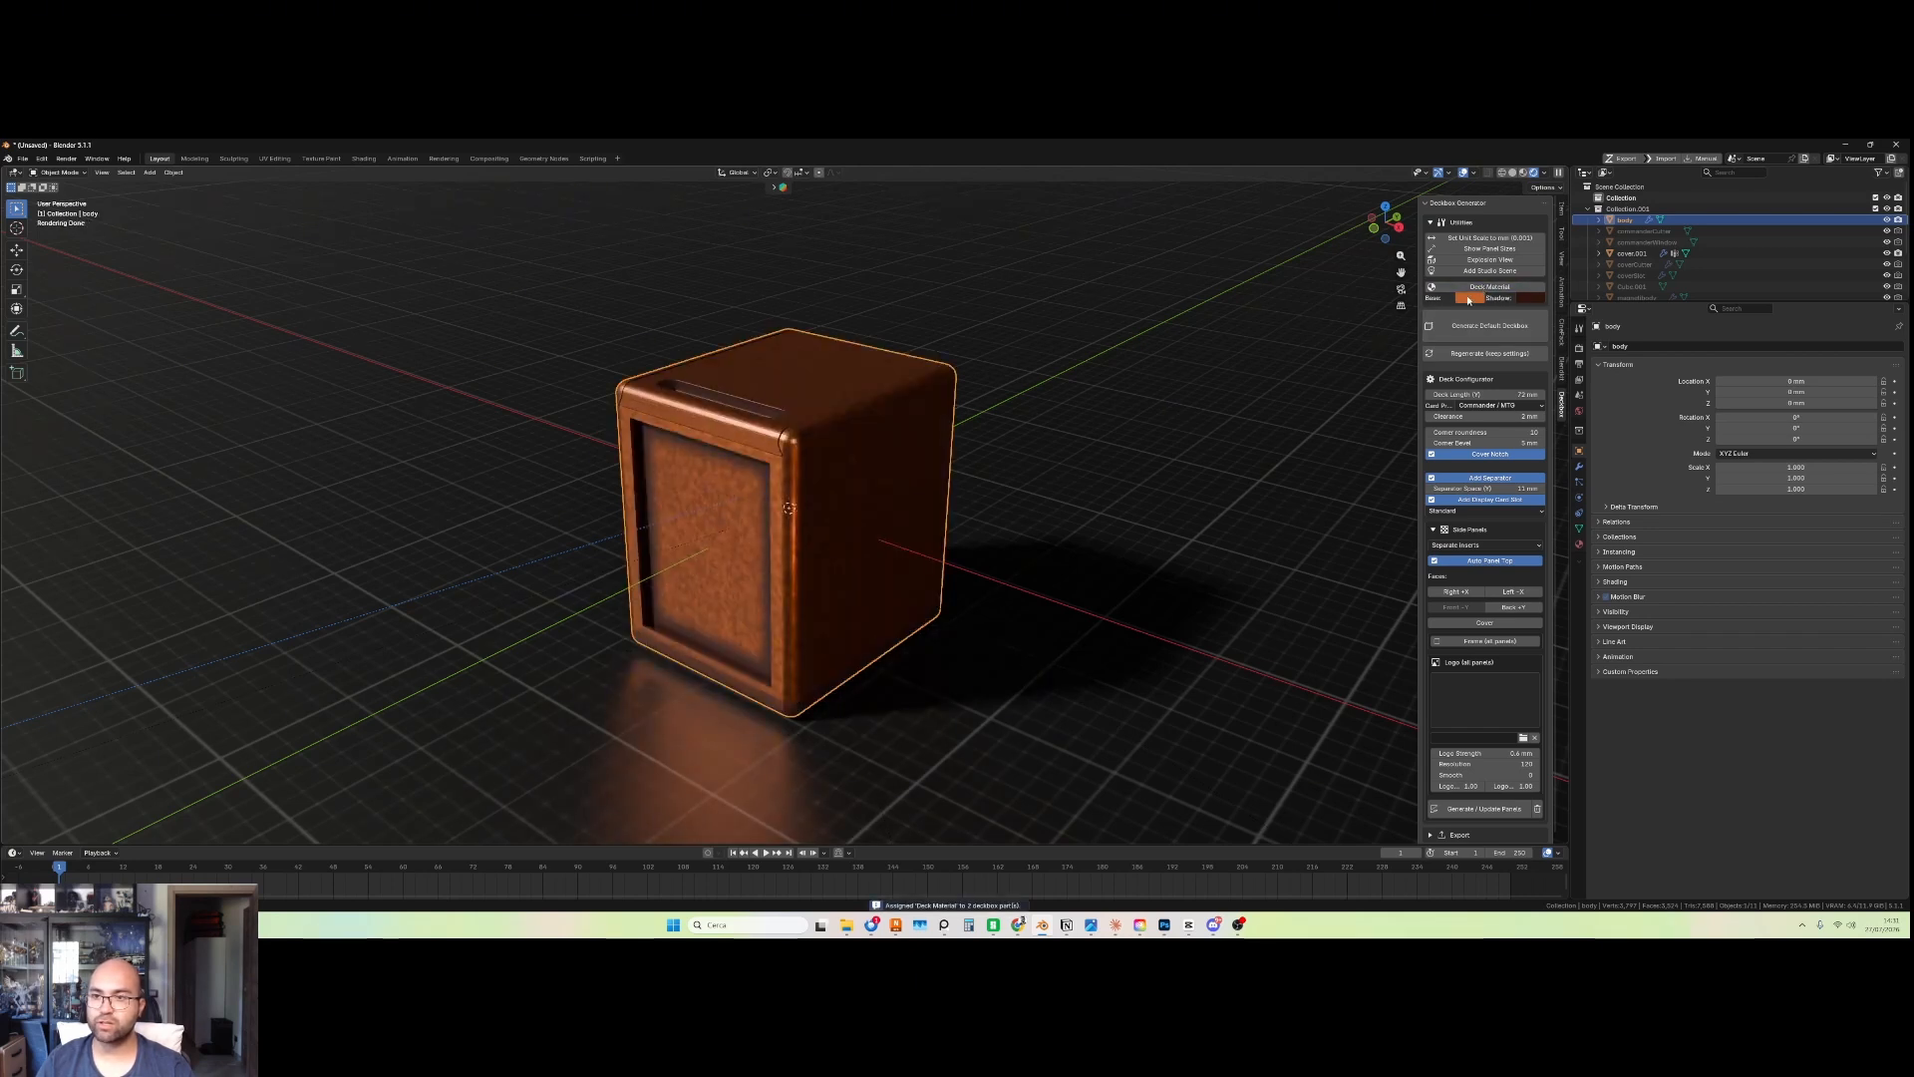
pyautogui.click(1470, 297)
pyautogui.click(1503, 384)
pyautogui.moveTo(1502, 384); pyautogui.dragTo(1502, 386)
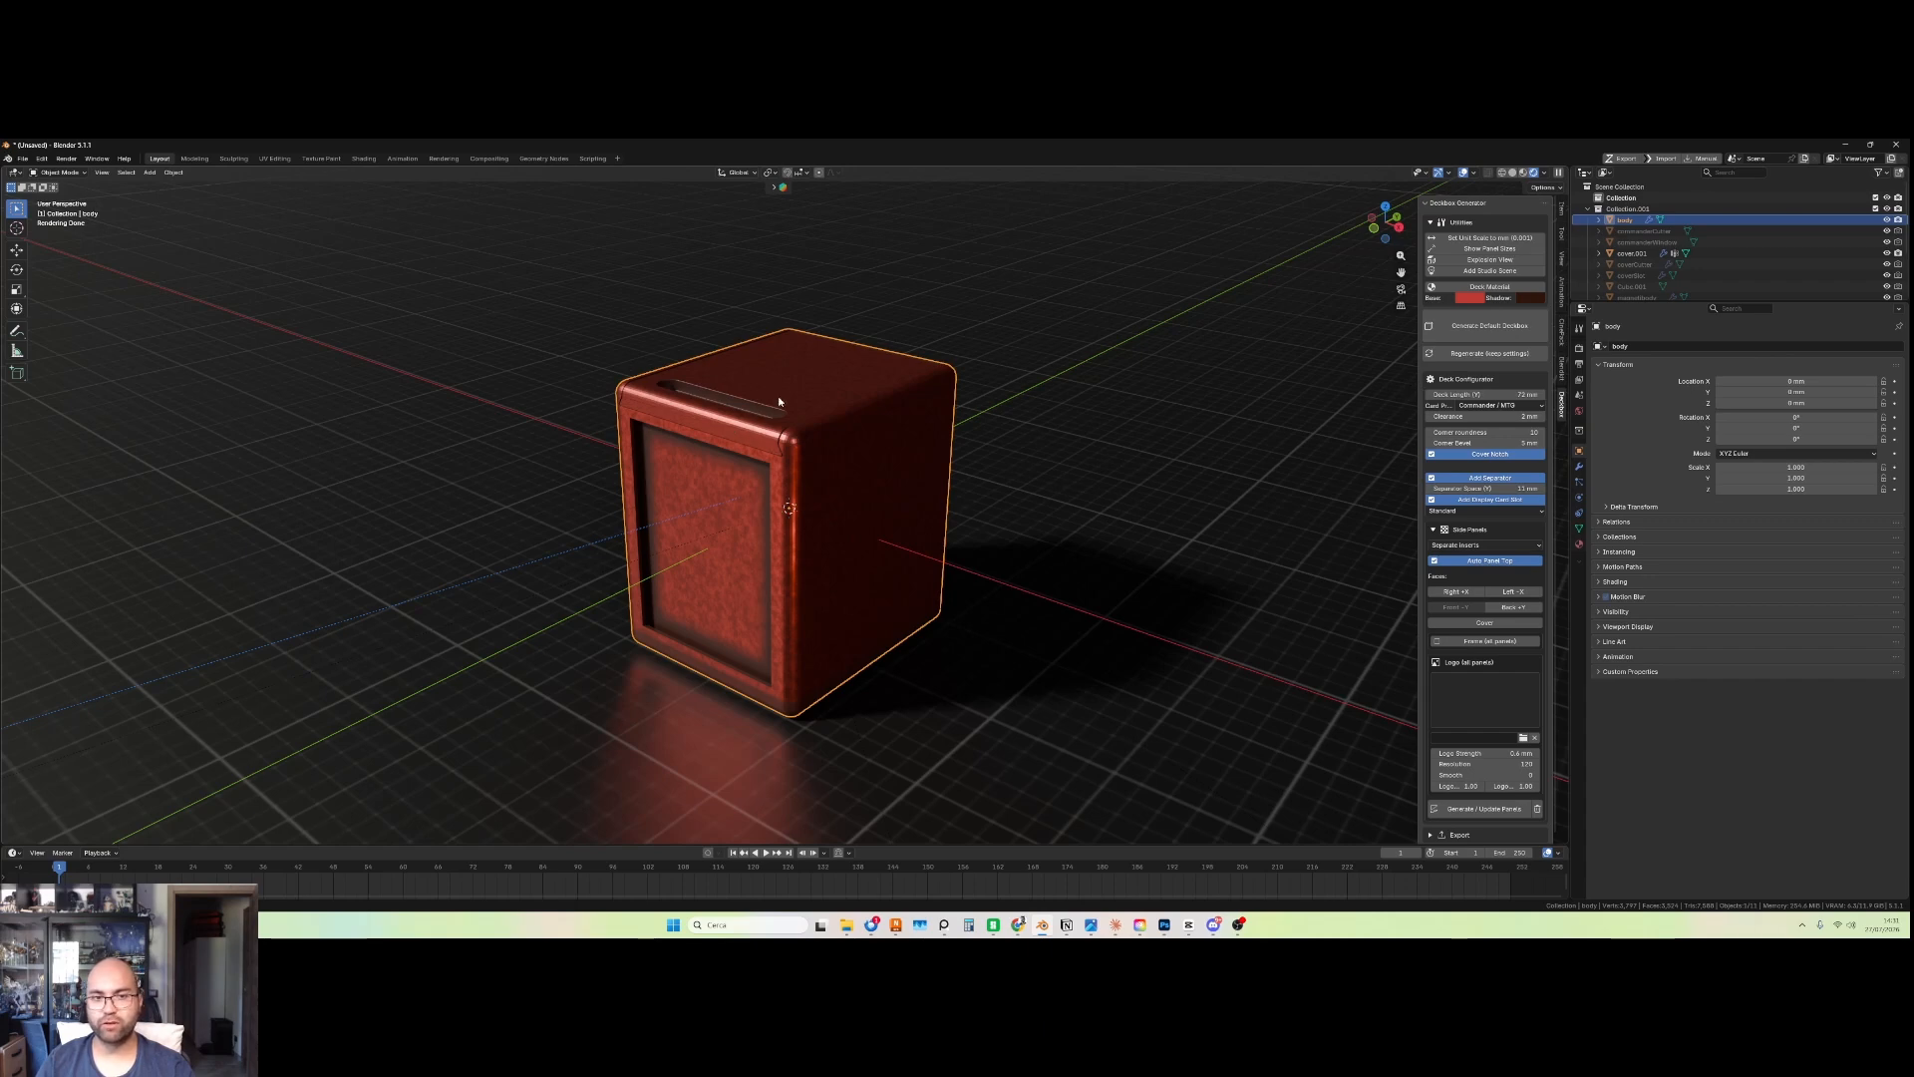
# Step: Reduce the deckbox body's corner bevel to make the edges sharper
pyautogui.scroll(6, 783, 404)
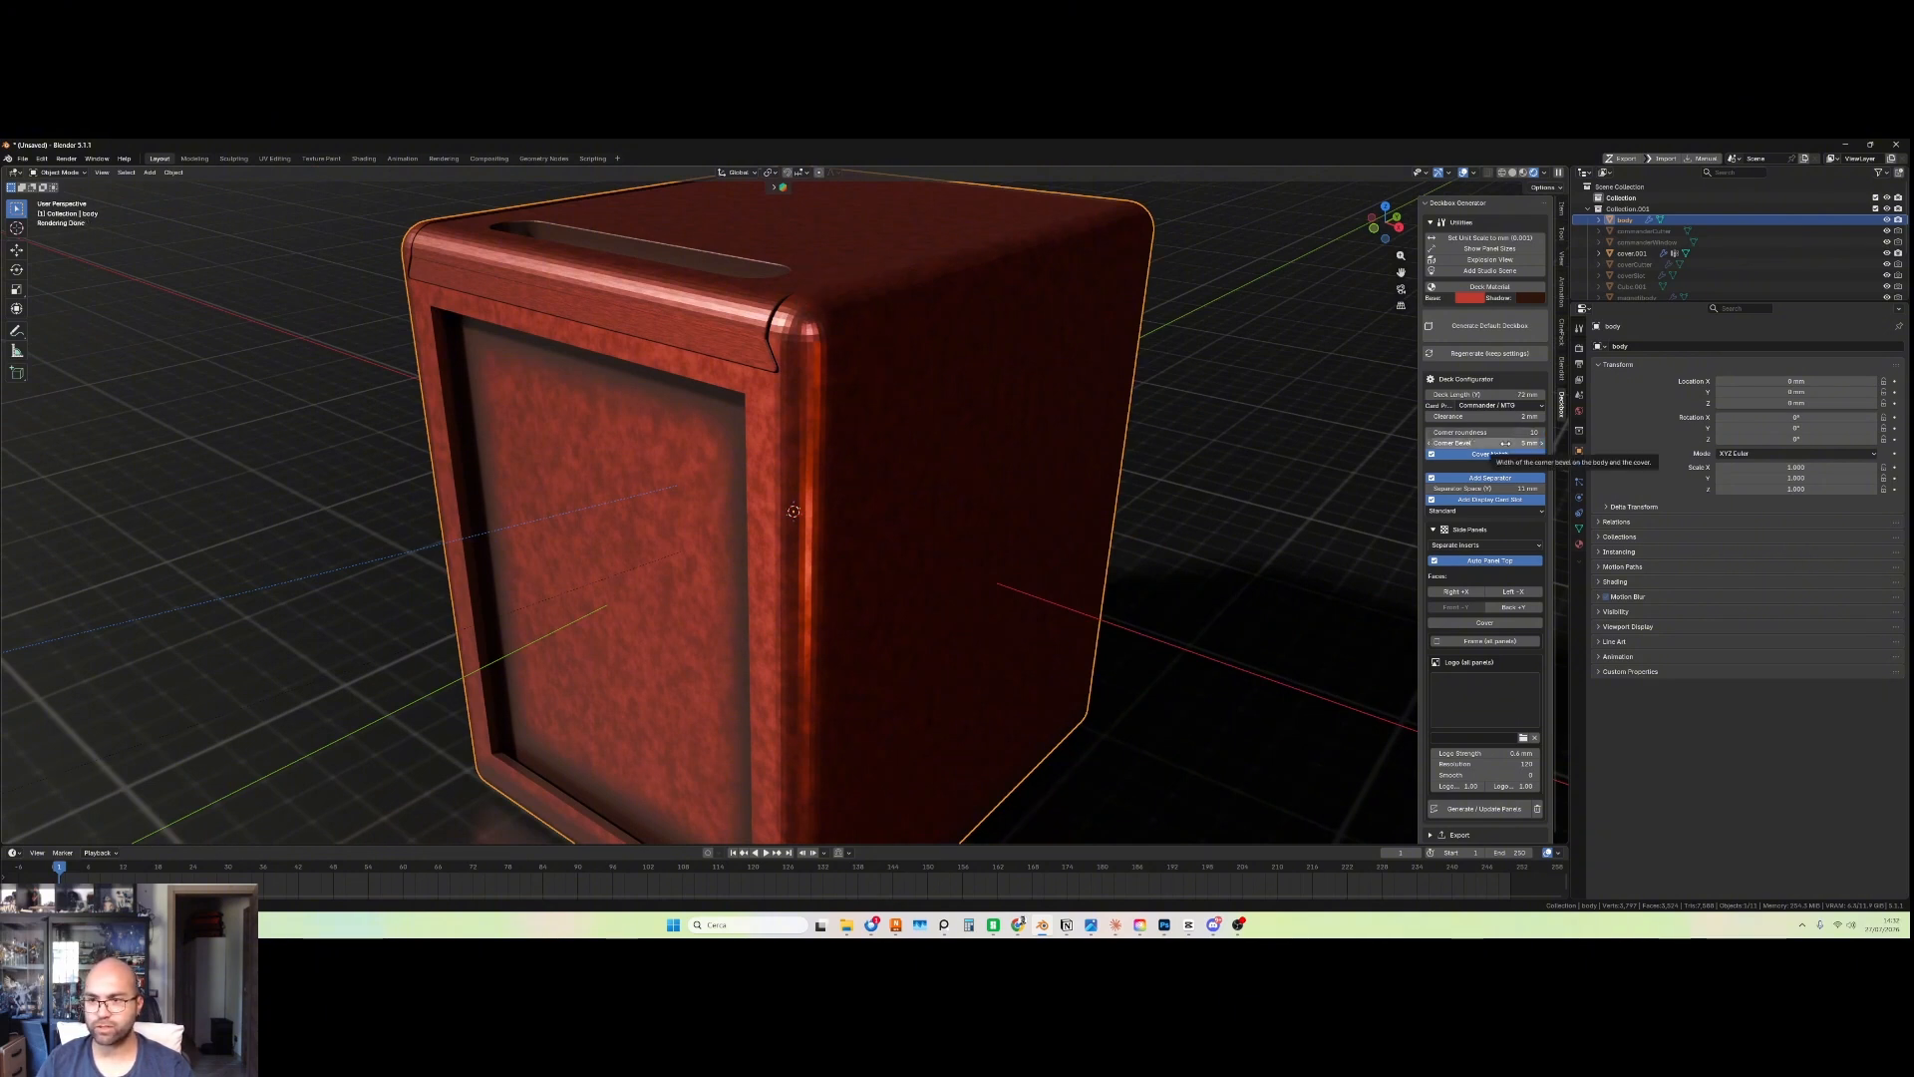
pyautogui.moveTo(1506, 443); pyautogui.dragTo(1419, 443)
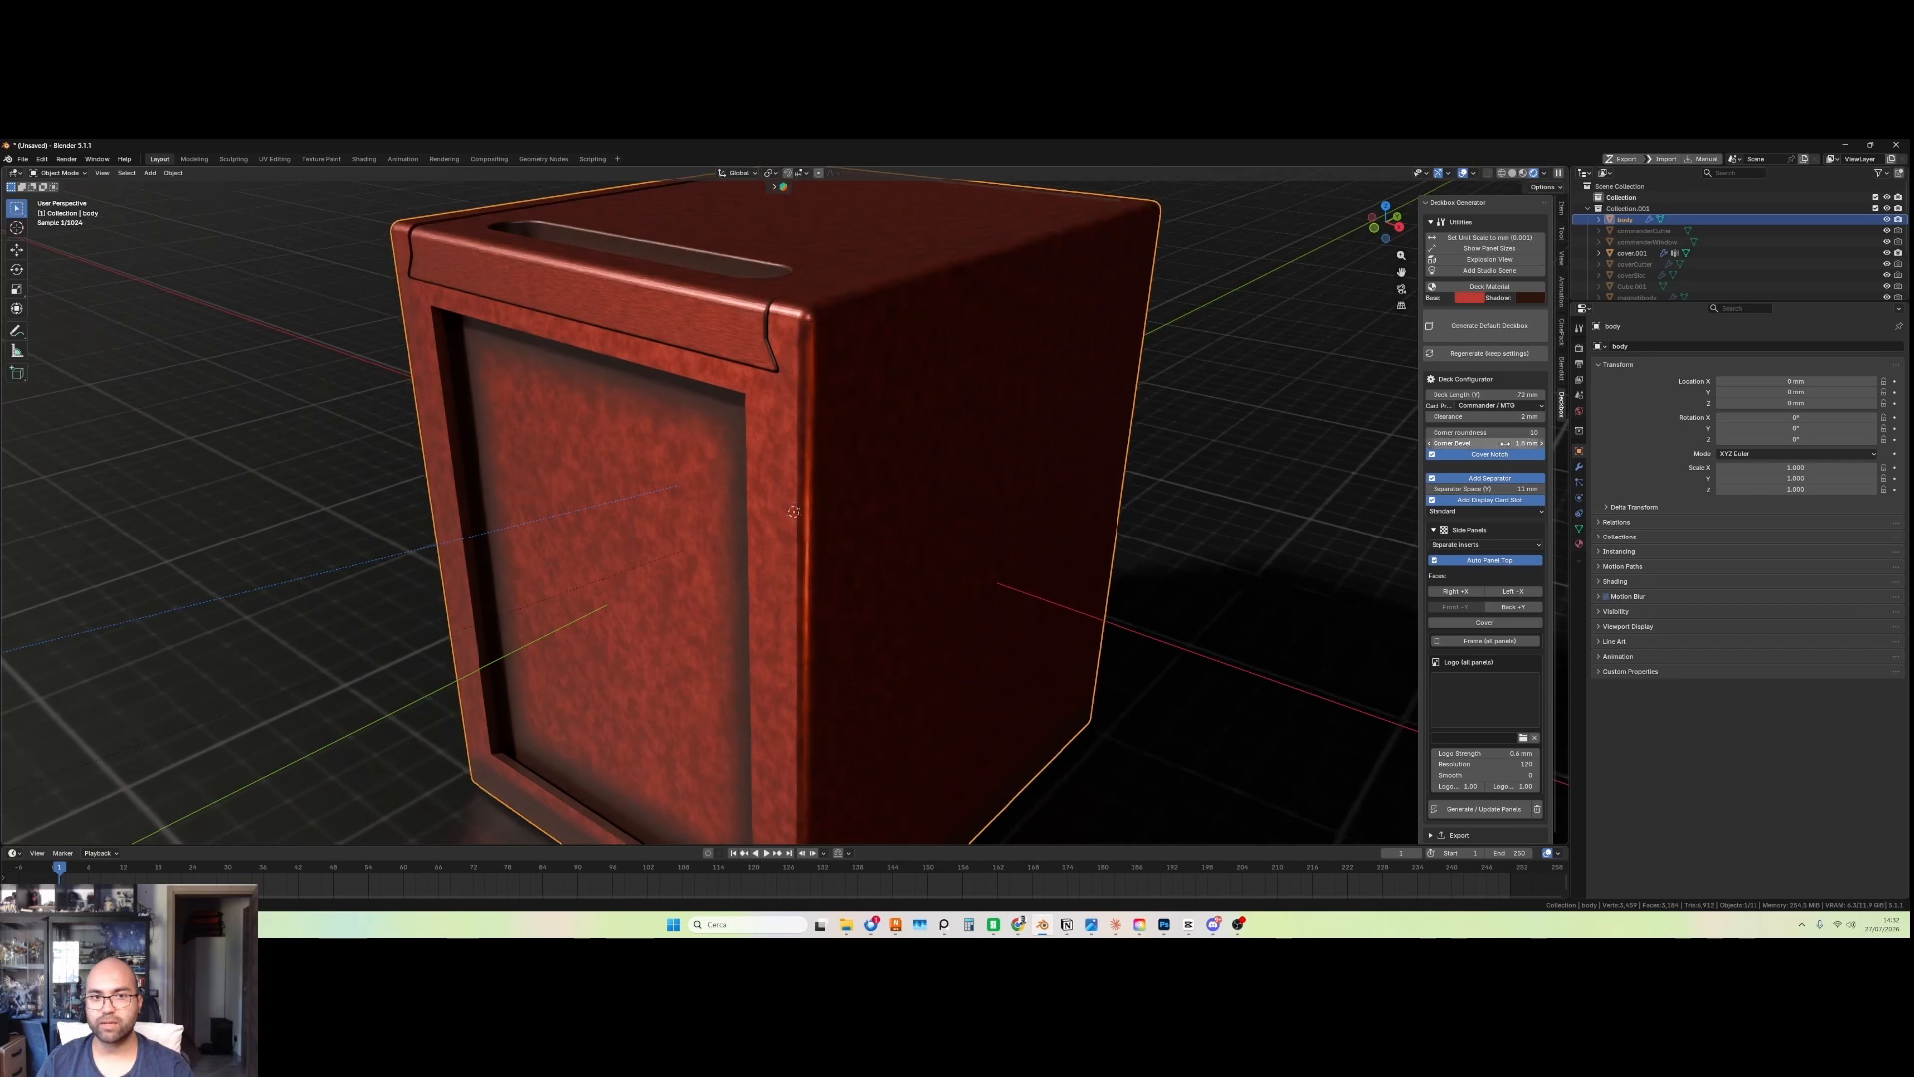
# Step: Turn the deckbox's front display card slot off and back on to compare both versions
pyautogui.scroll(-5, 1118, 436)
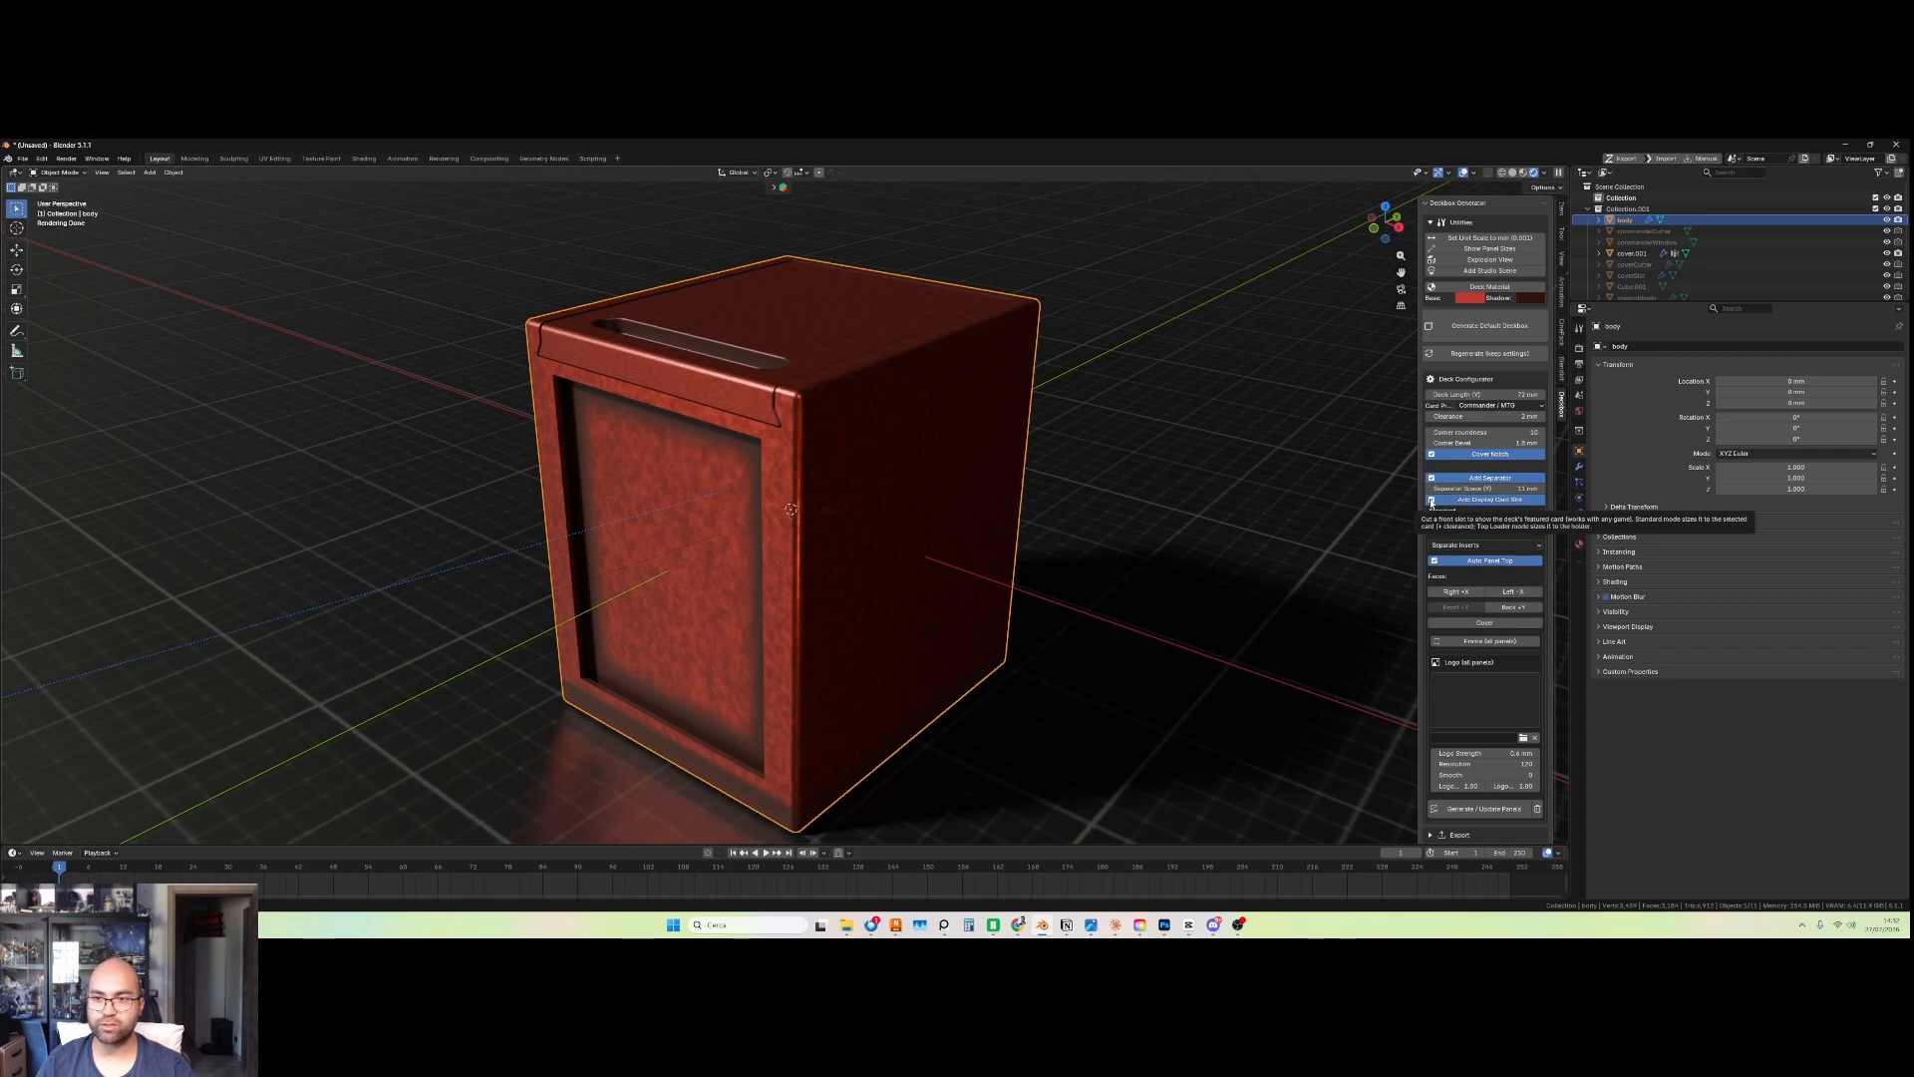
pyautogui.click(1431, 500)
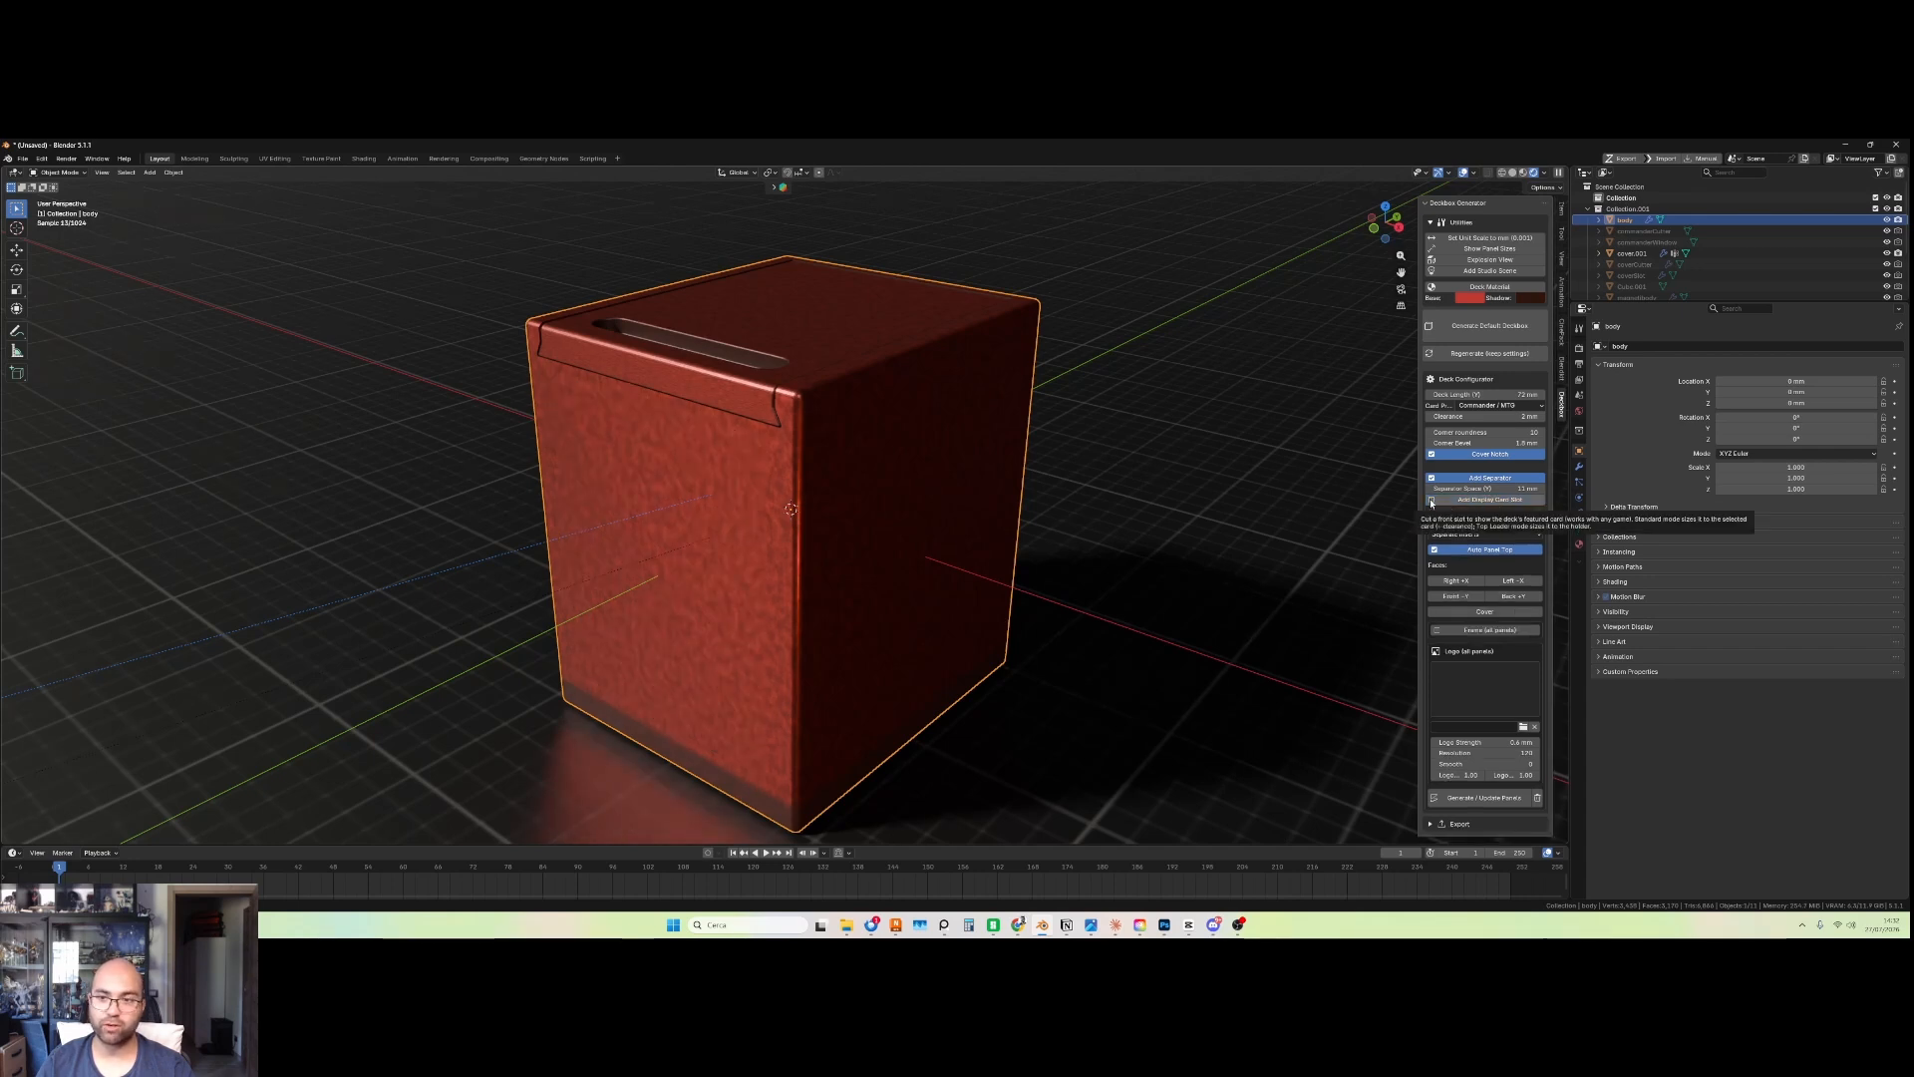
pyautogui.click(1431, 500)
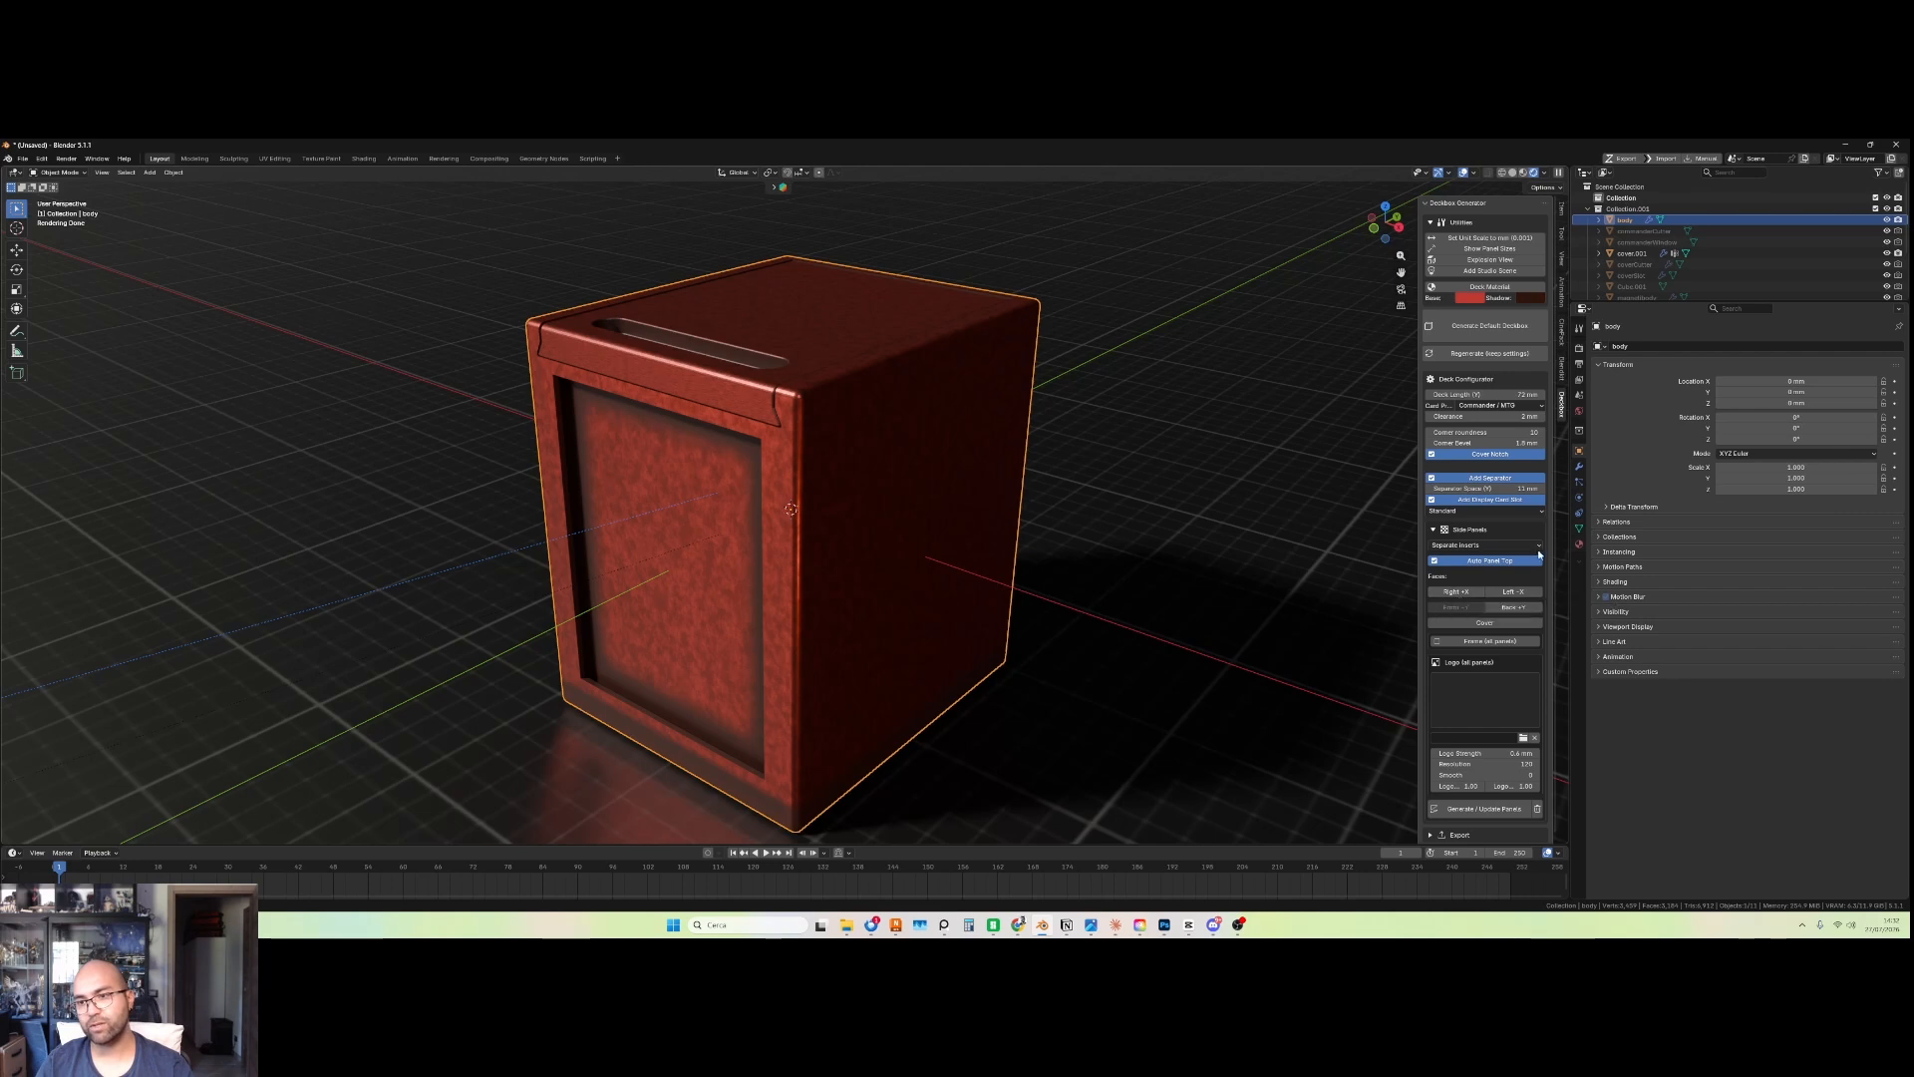
# Step: Enable side panels for the right (+X), left (-X) and cover faces of the deckbox
pyautogui.click(1456, 593)
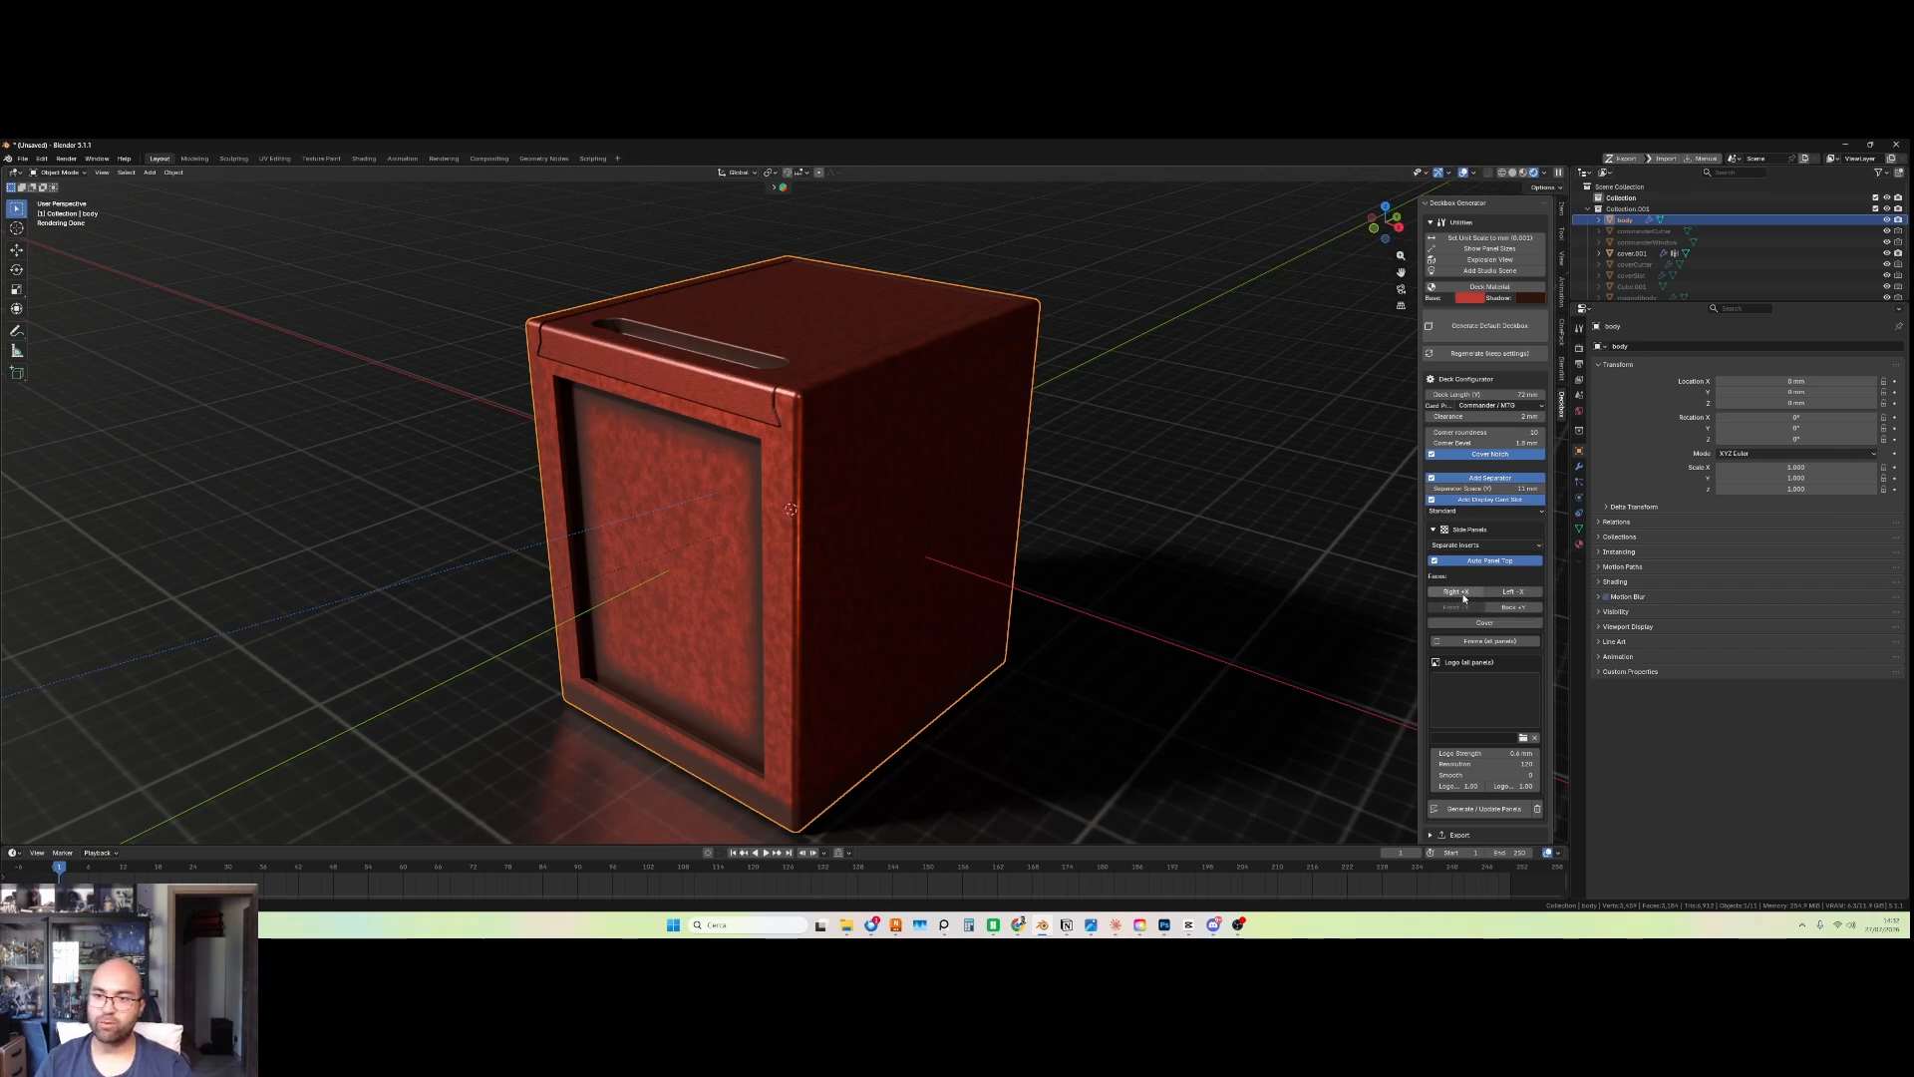
pyautogui.click(1461, 594)
pyautogui.click(1514, 593)
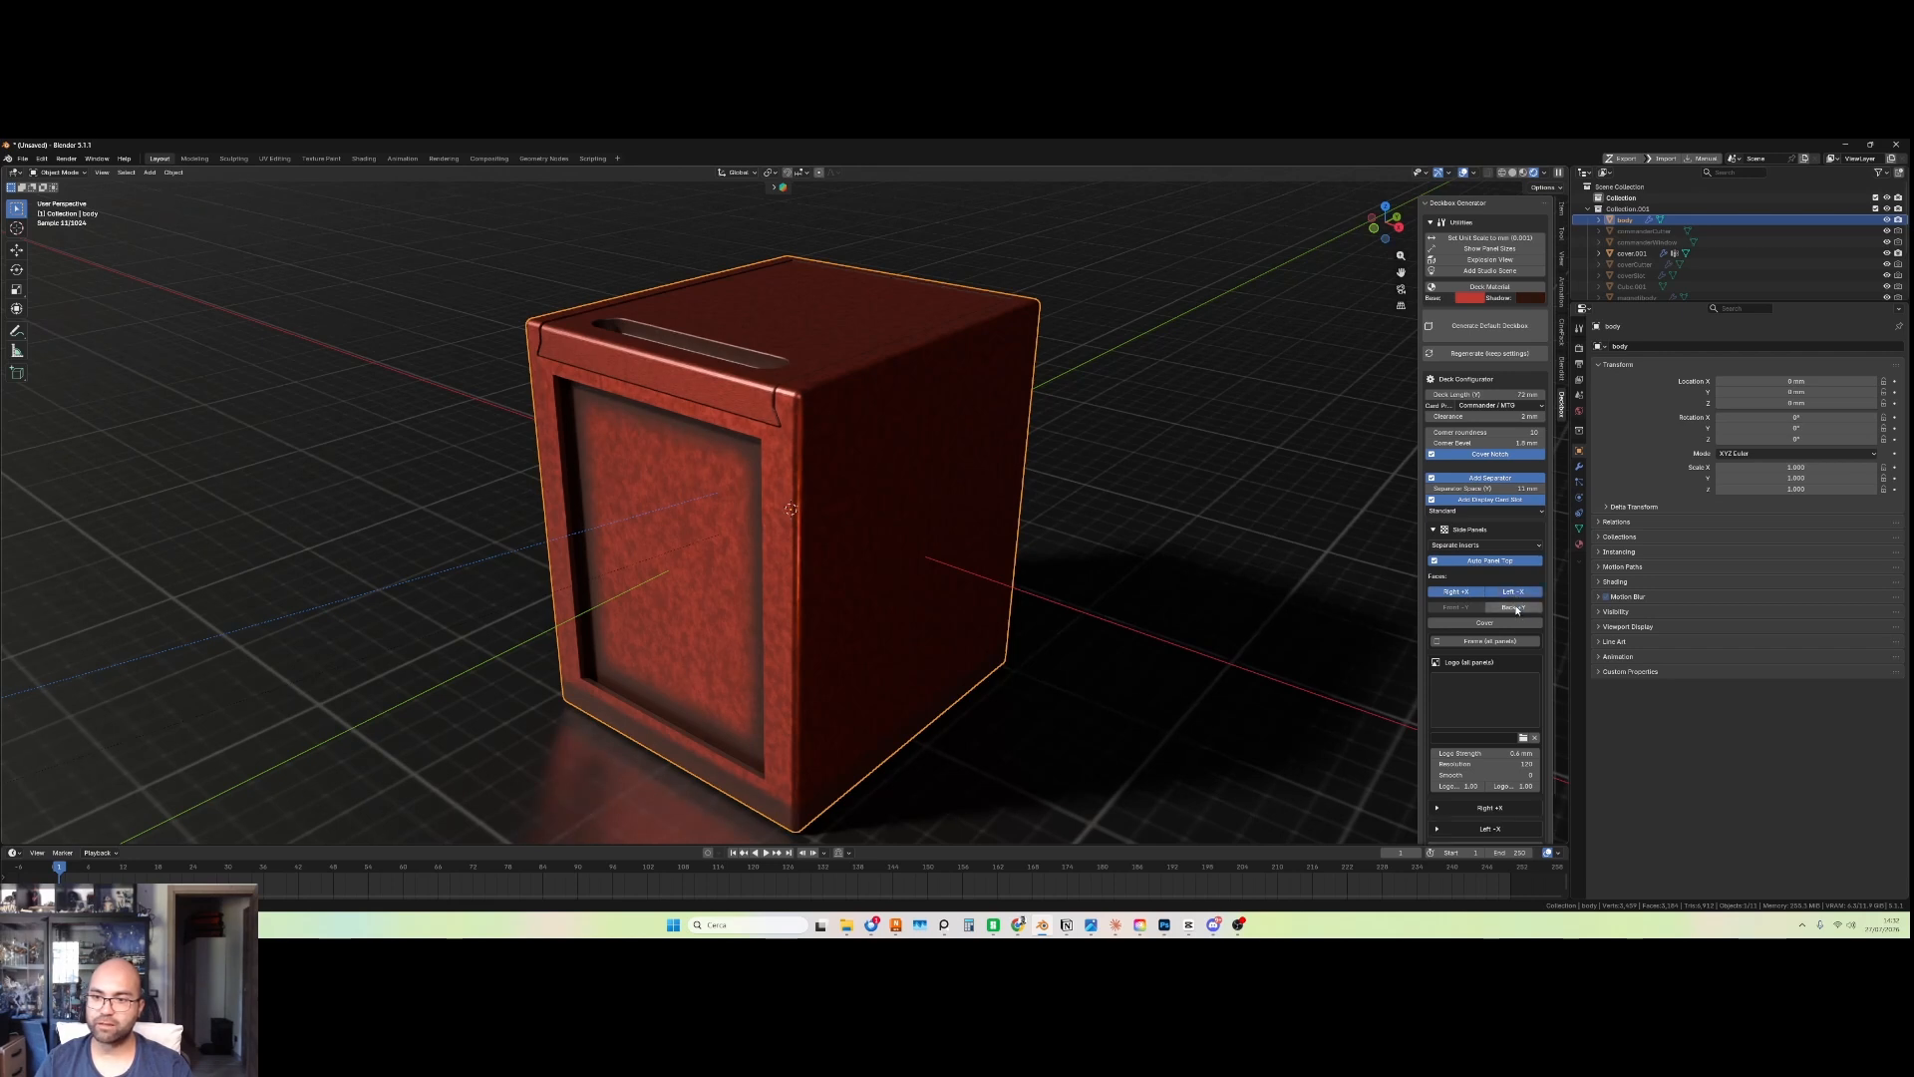
pyautogui.click(1485, 624)
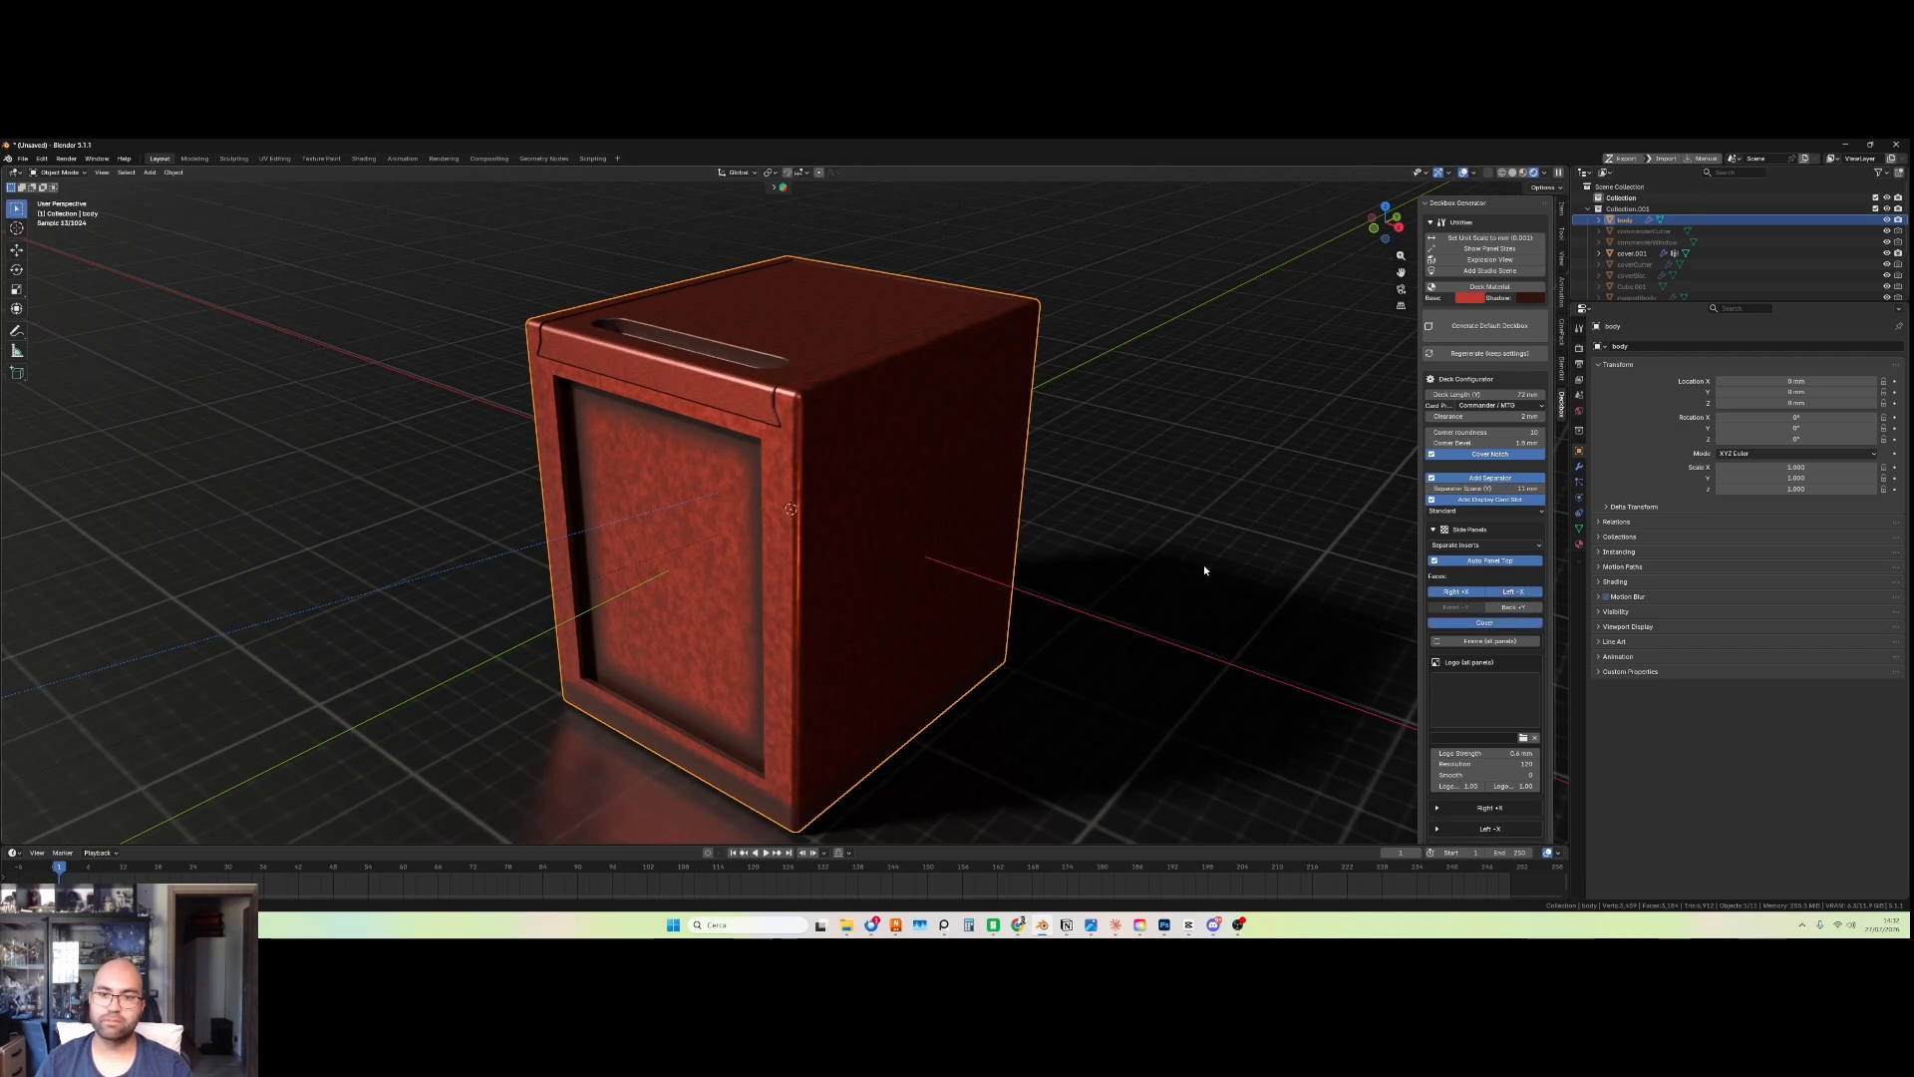
# Step: Enable the frame for all panels and choose the thin rectangular frame image with small square corner ornaments
pyautogui.click(1436, 642)
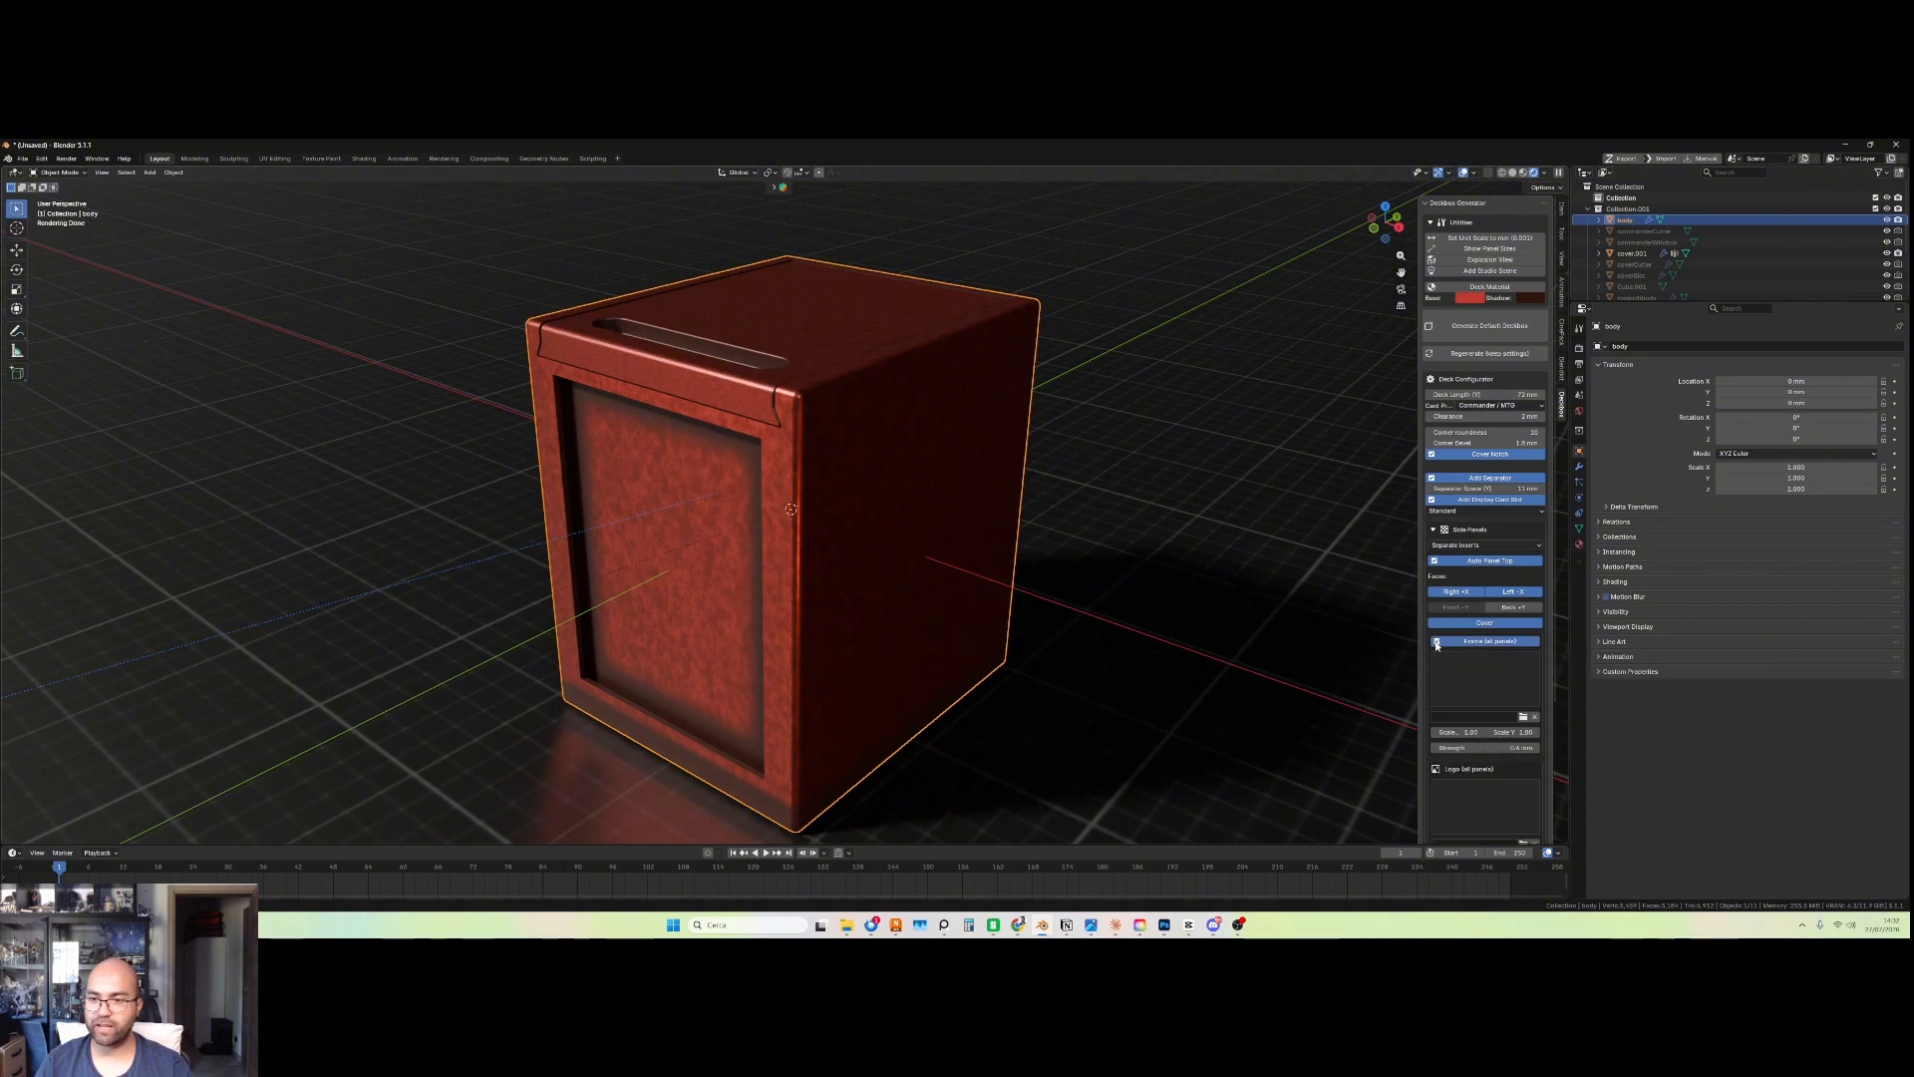
pyautogui.click(1470, 682)
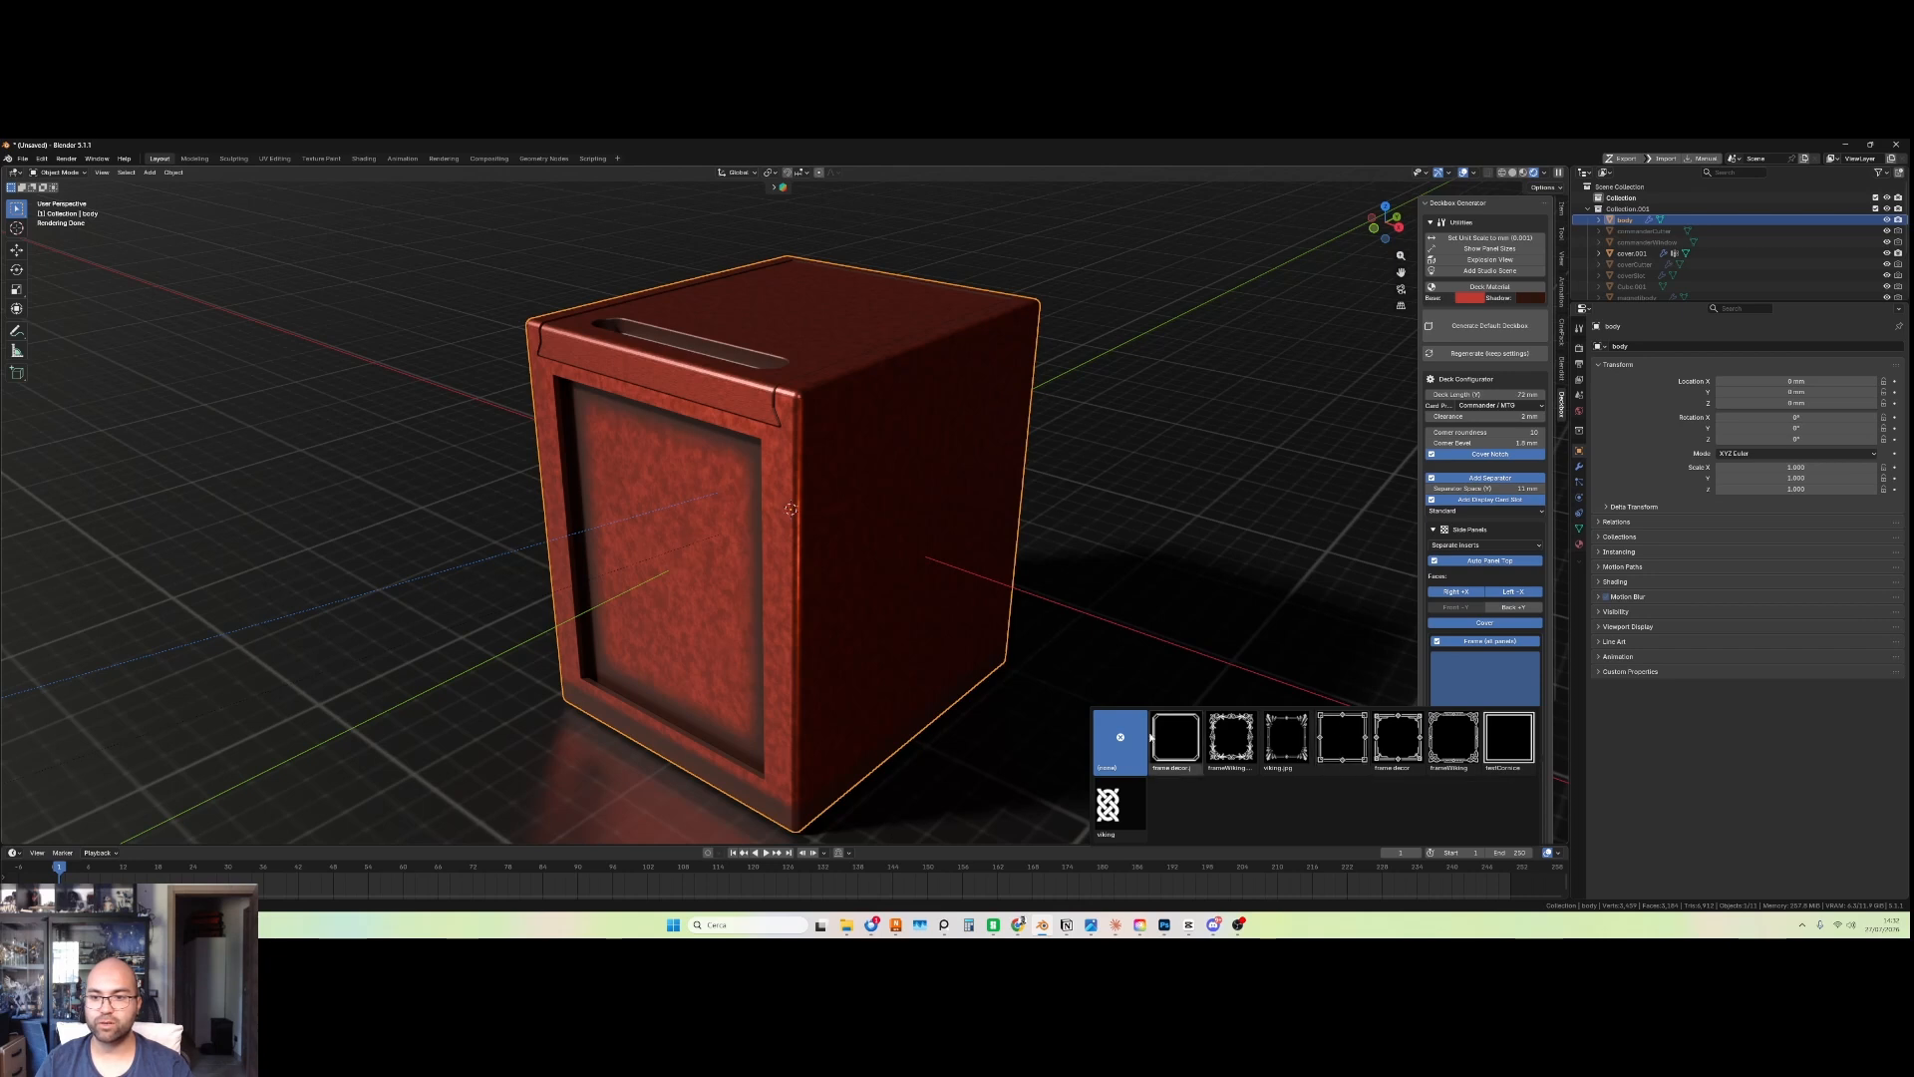
pyautogui.click(1352, 750)
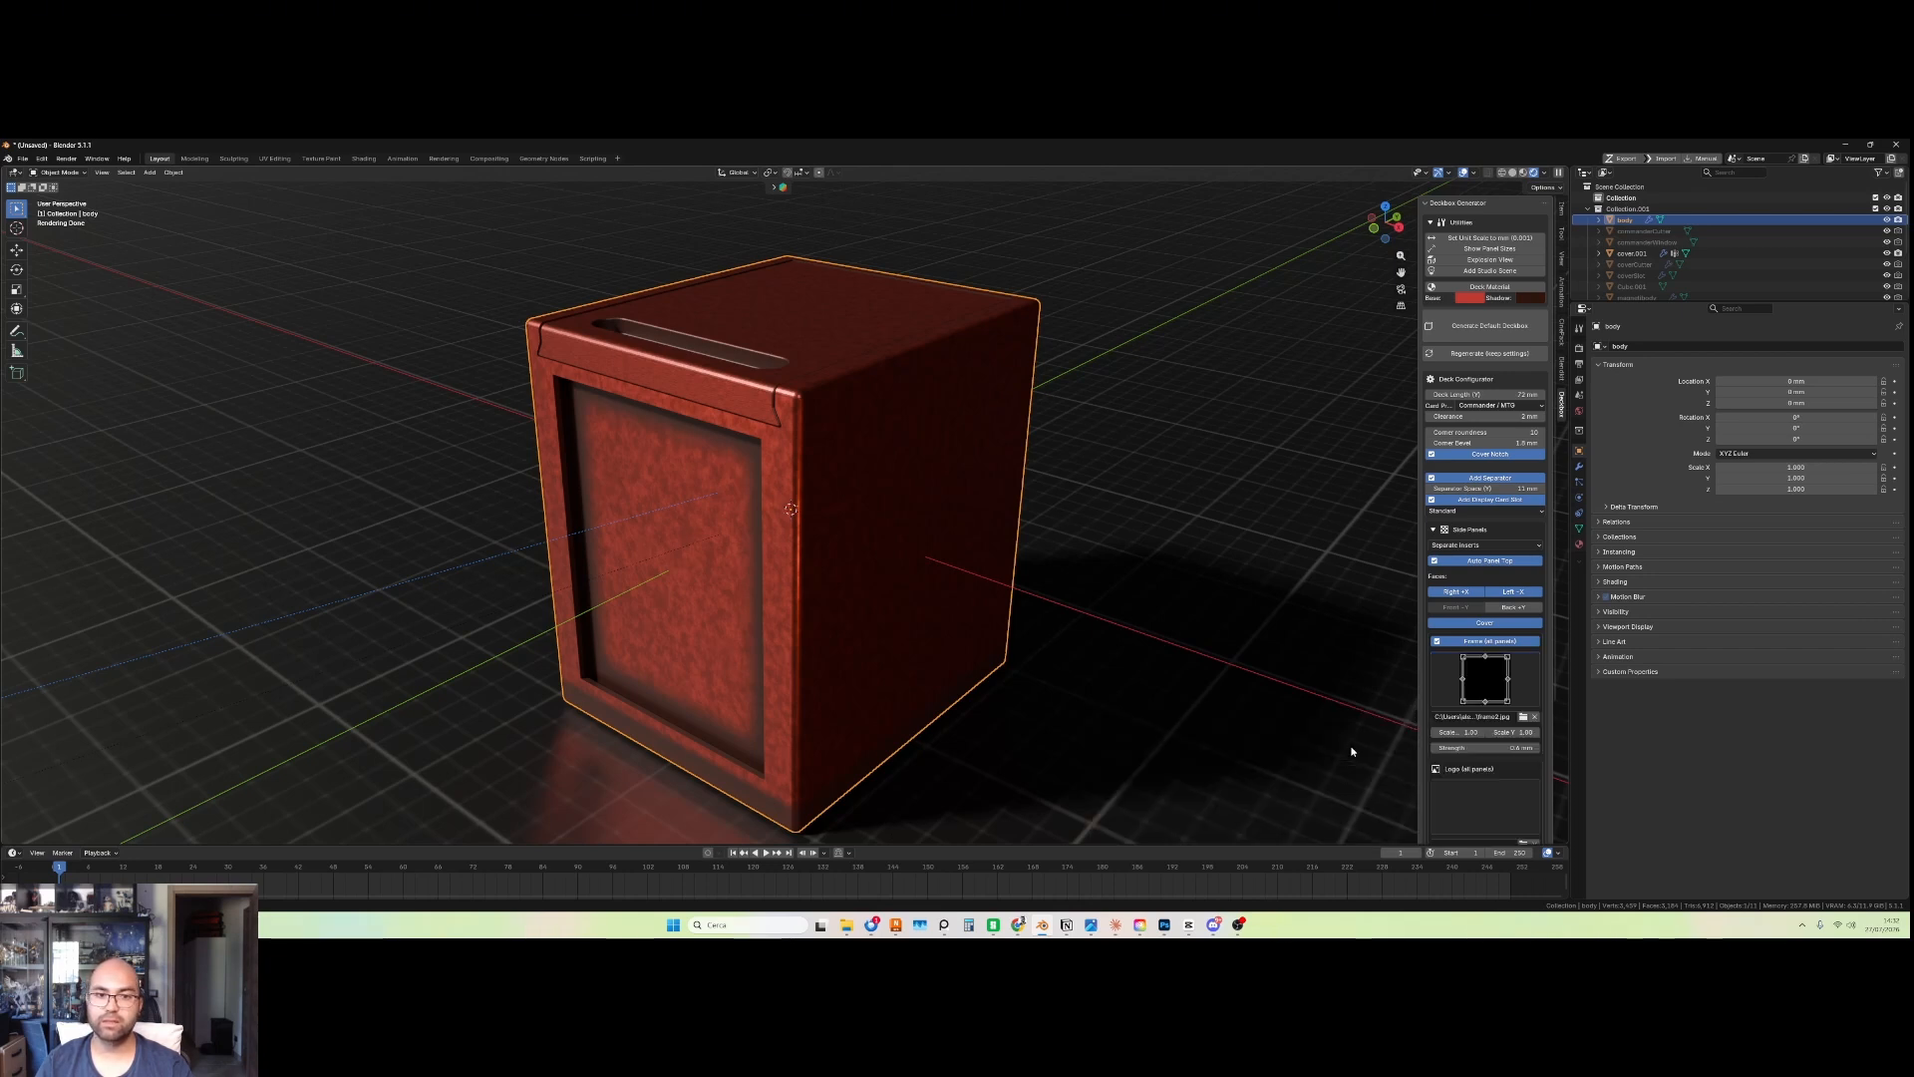
# Step: Choose the flame image as the logo for all panels
pyautogui.scroll(-3, 1510, 684)
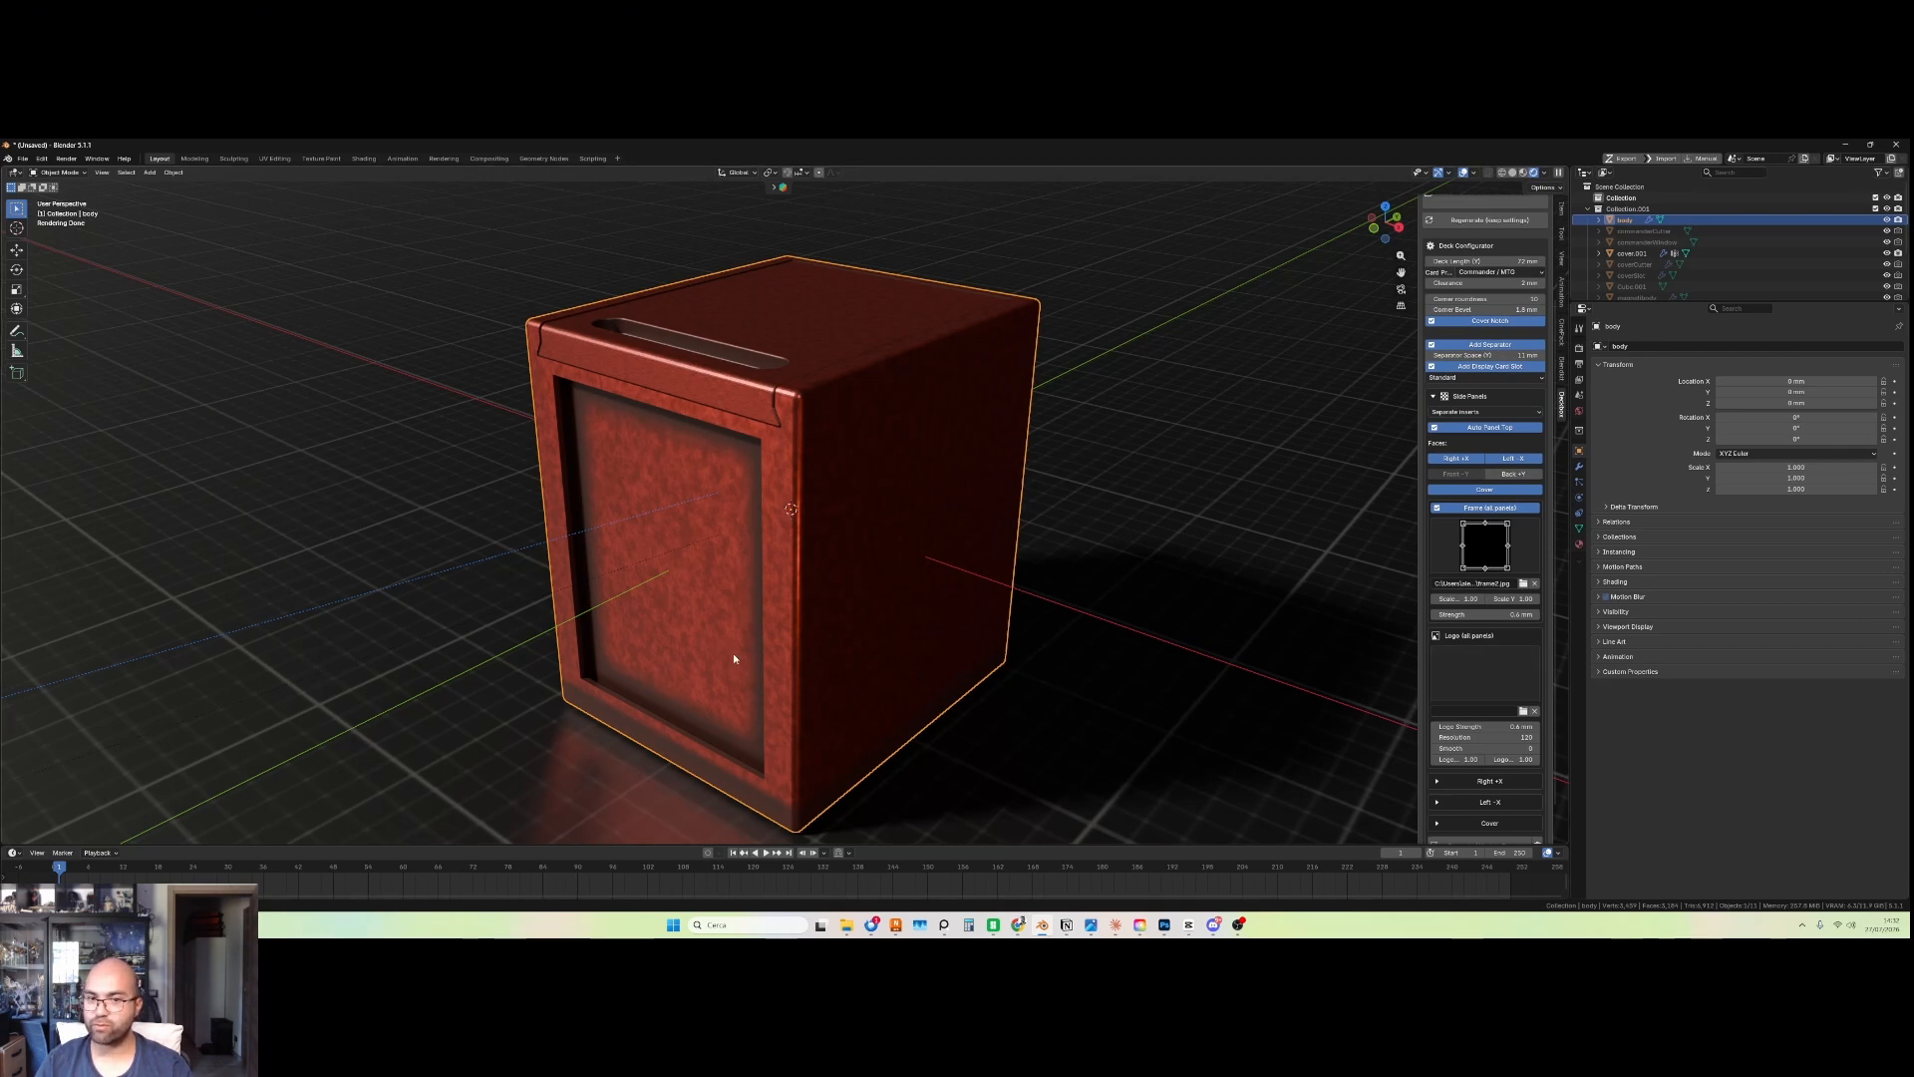
pyautogui.click(1459, 668)
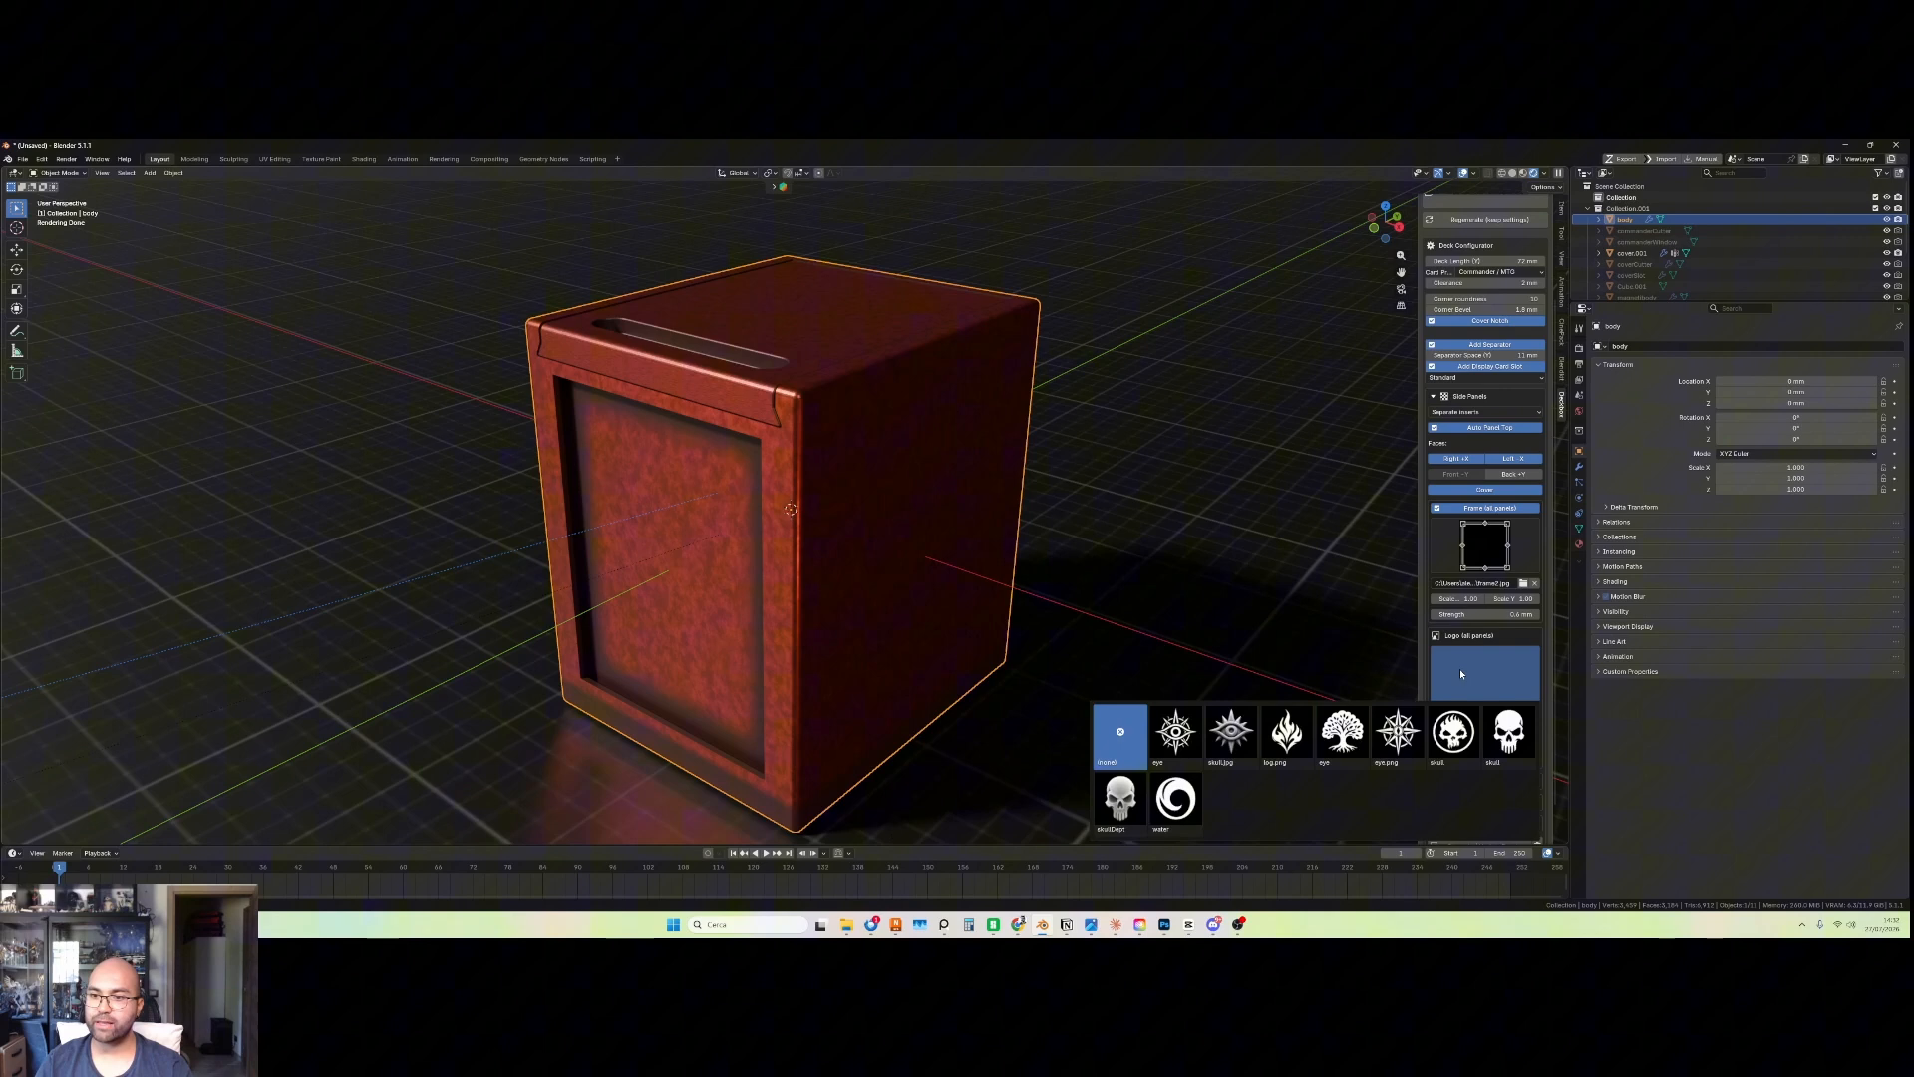
pyautogui.click(1288, 743)
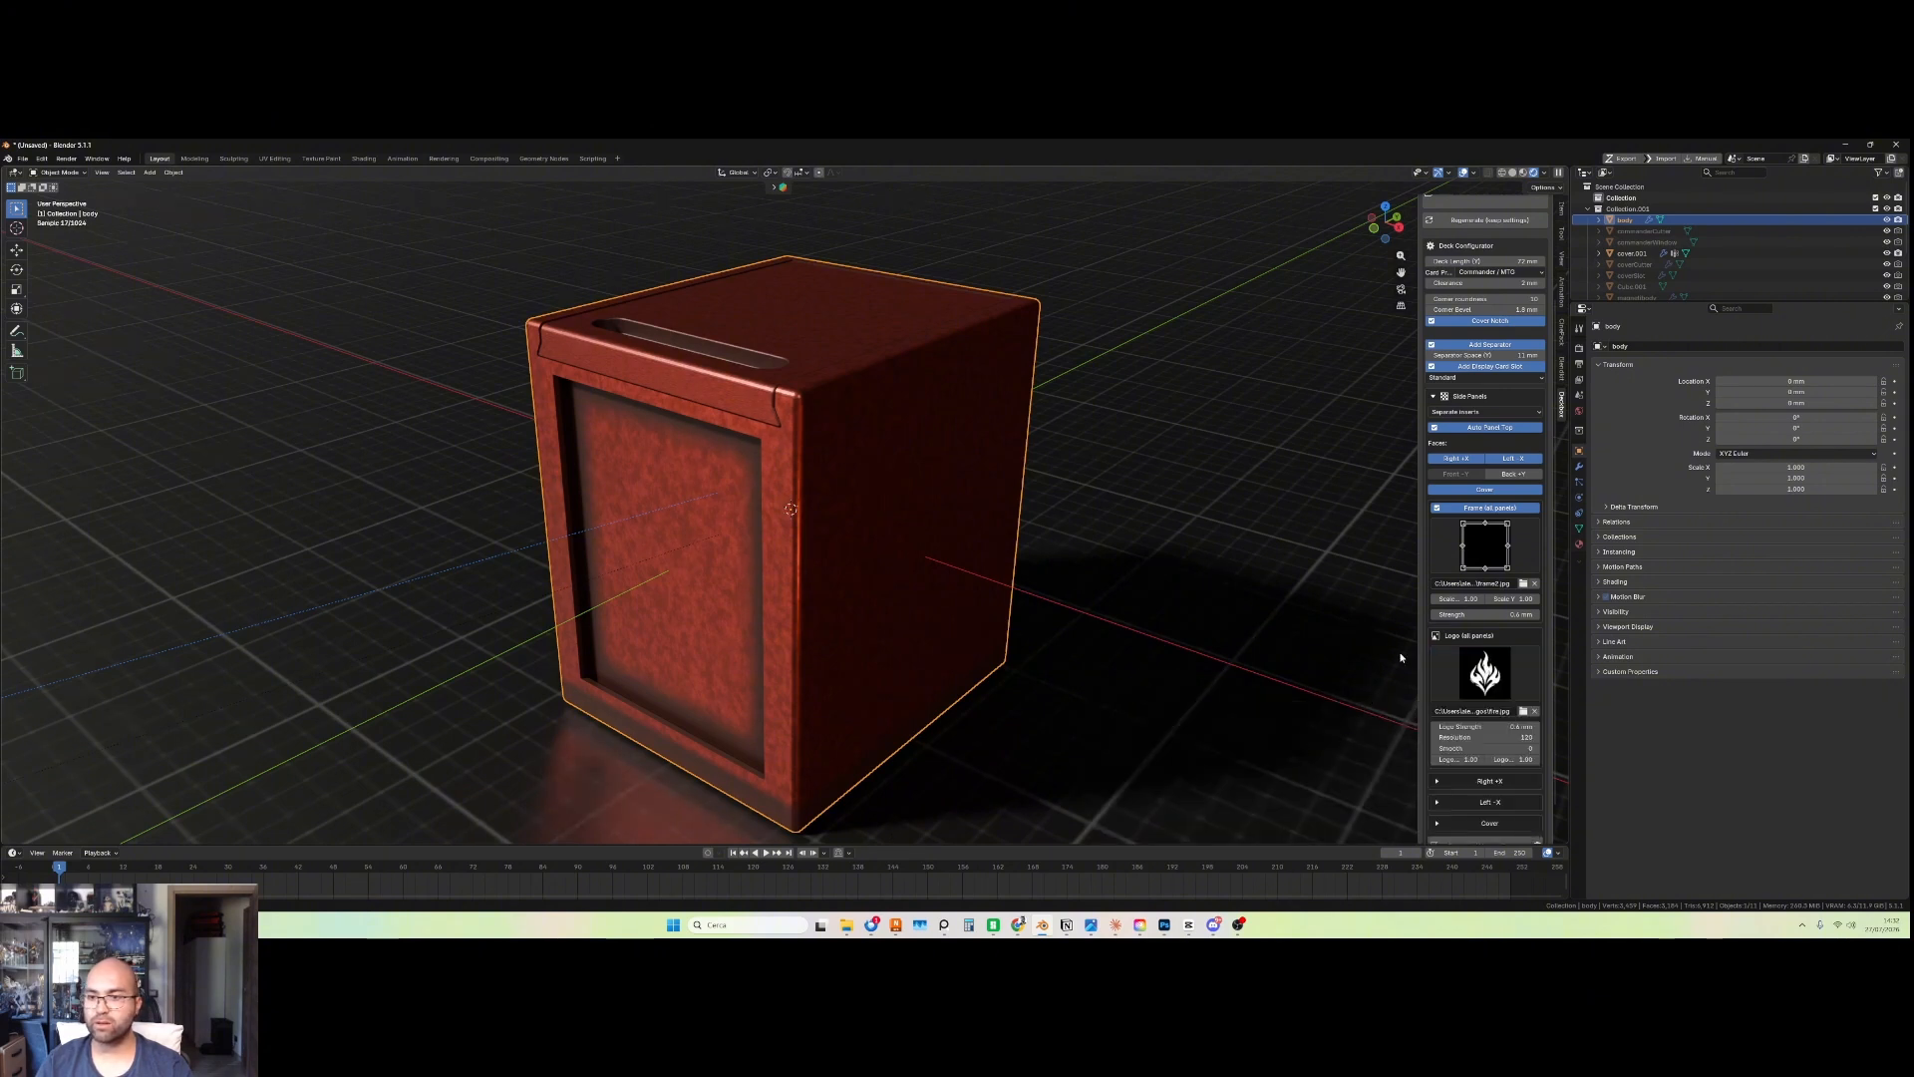
pyautogui.scroll(-2, 1476, 786)
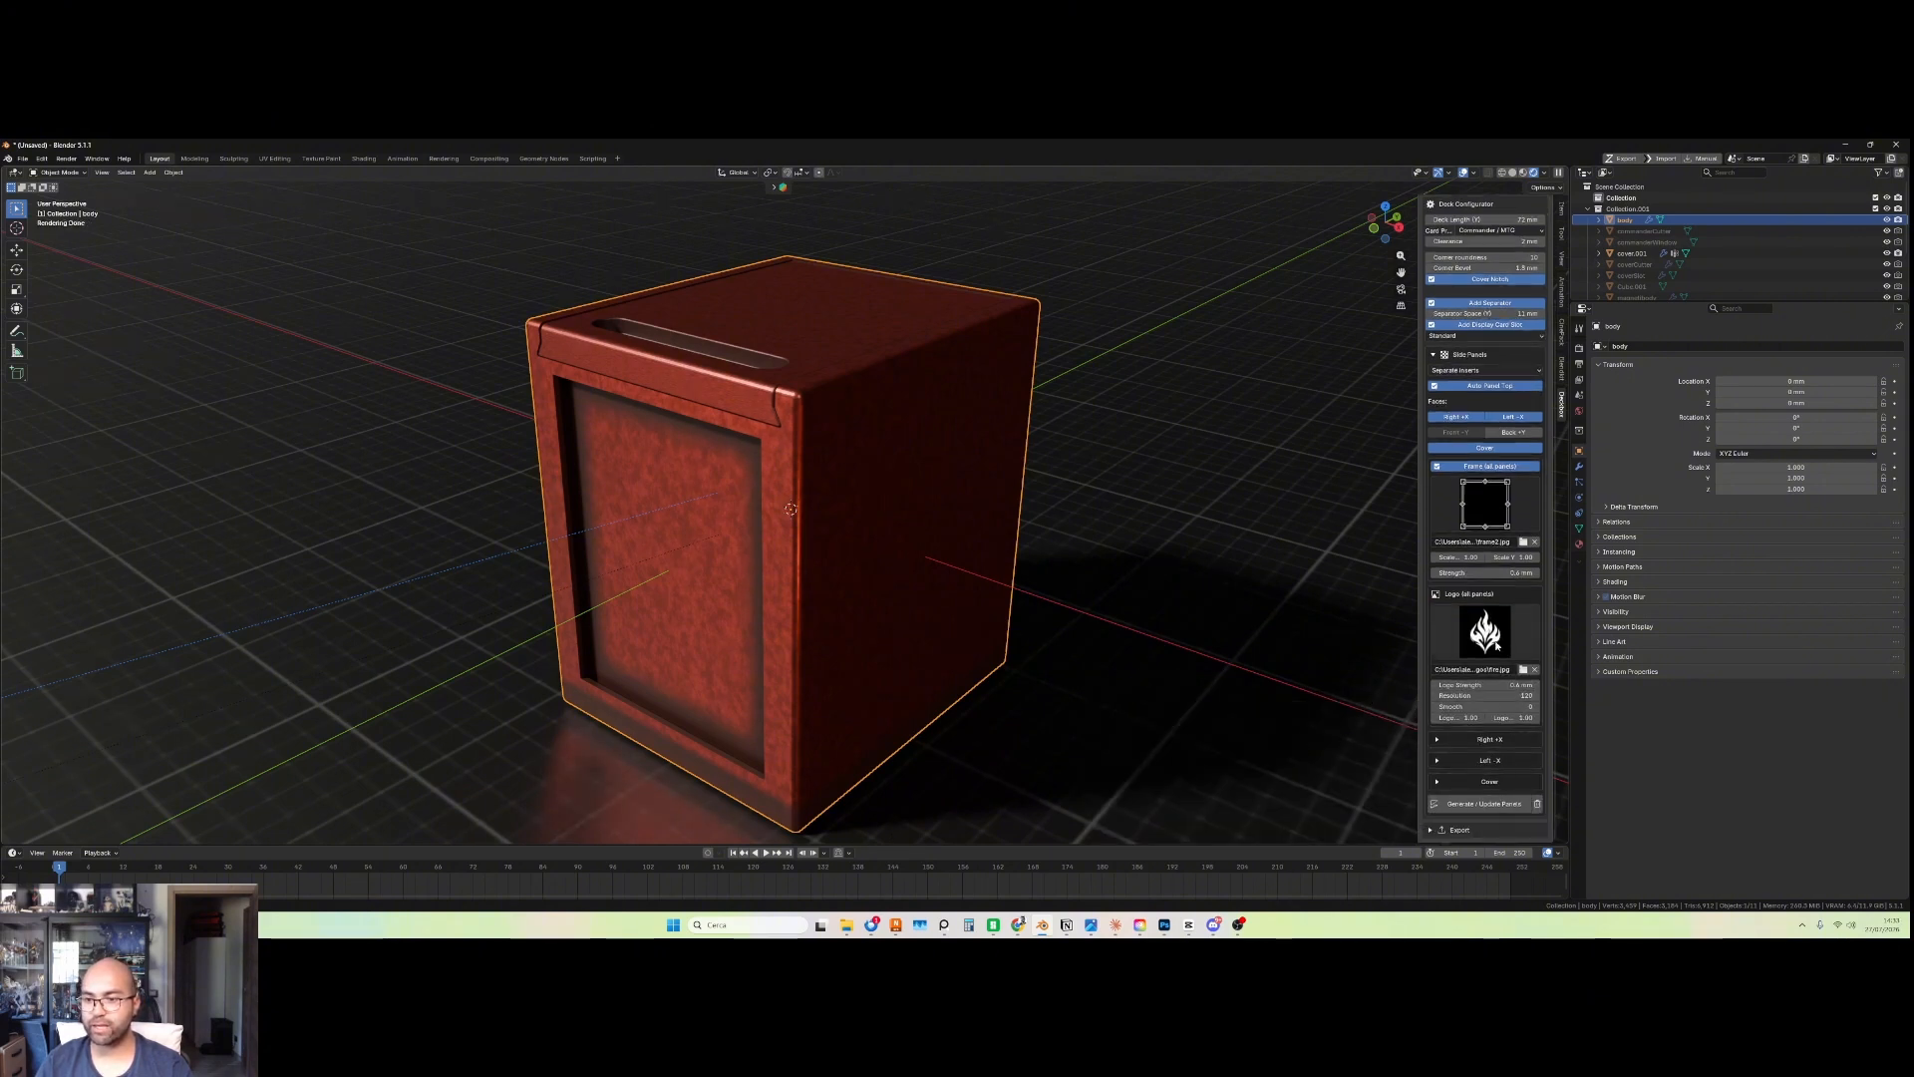
# Step: Generate the side panels for the enabled faces and assign the deck material to them
pyautogui.click(1467, 804)
pyautogui.moveTo(1103, 512)
pyautogui.mouseDown(button='middle')
pyautogui.moveTo(1054, 532)
pyautogui.moveTo(1167, 522)
pyautogui.moveTo(1217, 490)
pyautogui.moveTo(1087, 496)
pyautogui.mouseUp(button='middle')
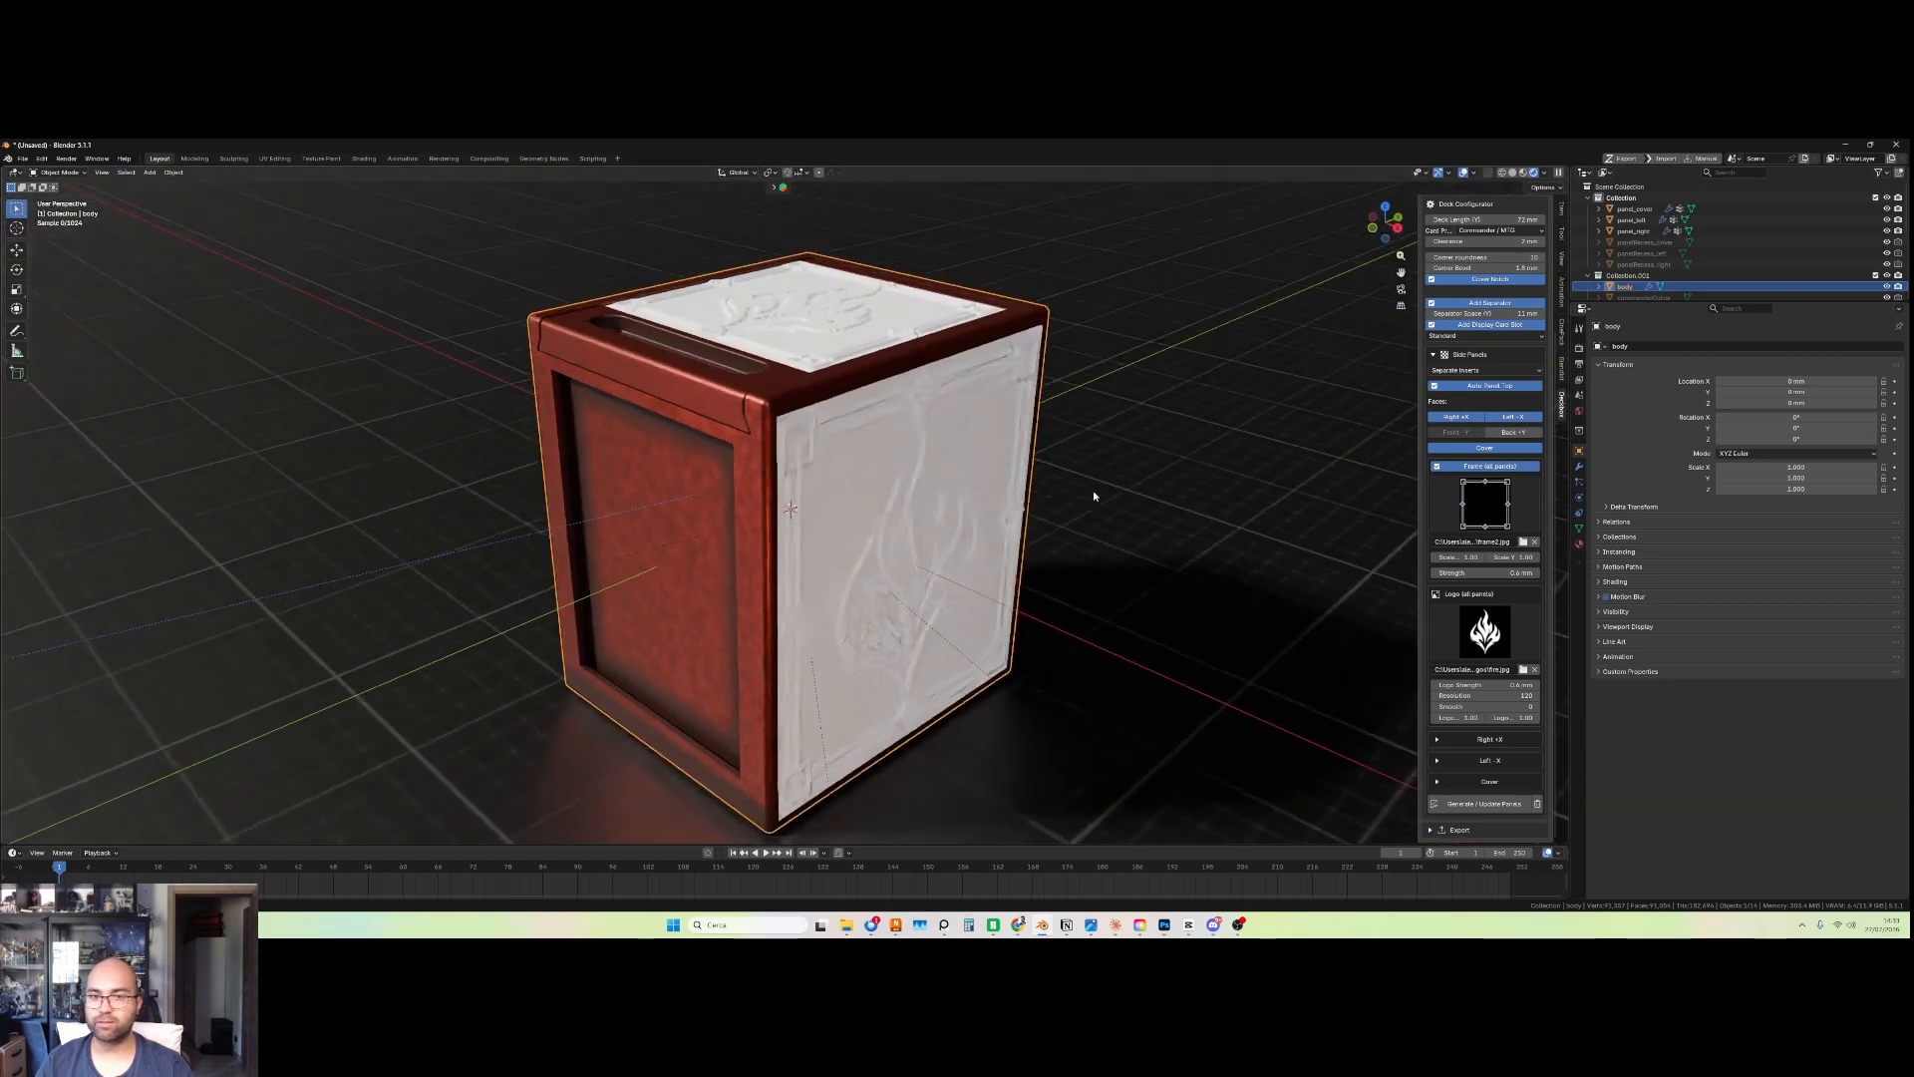
pyautogui.scroll(5, 1531, 357)
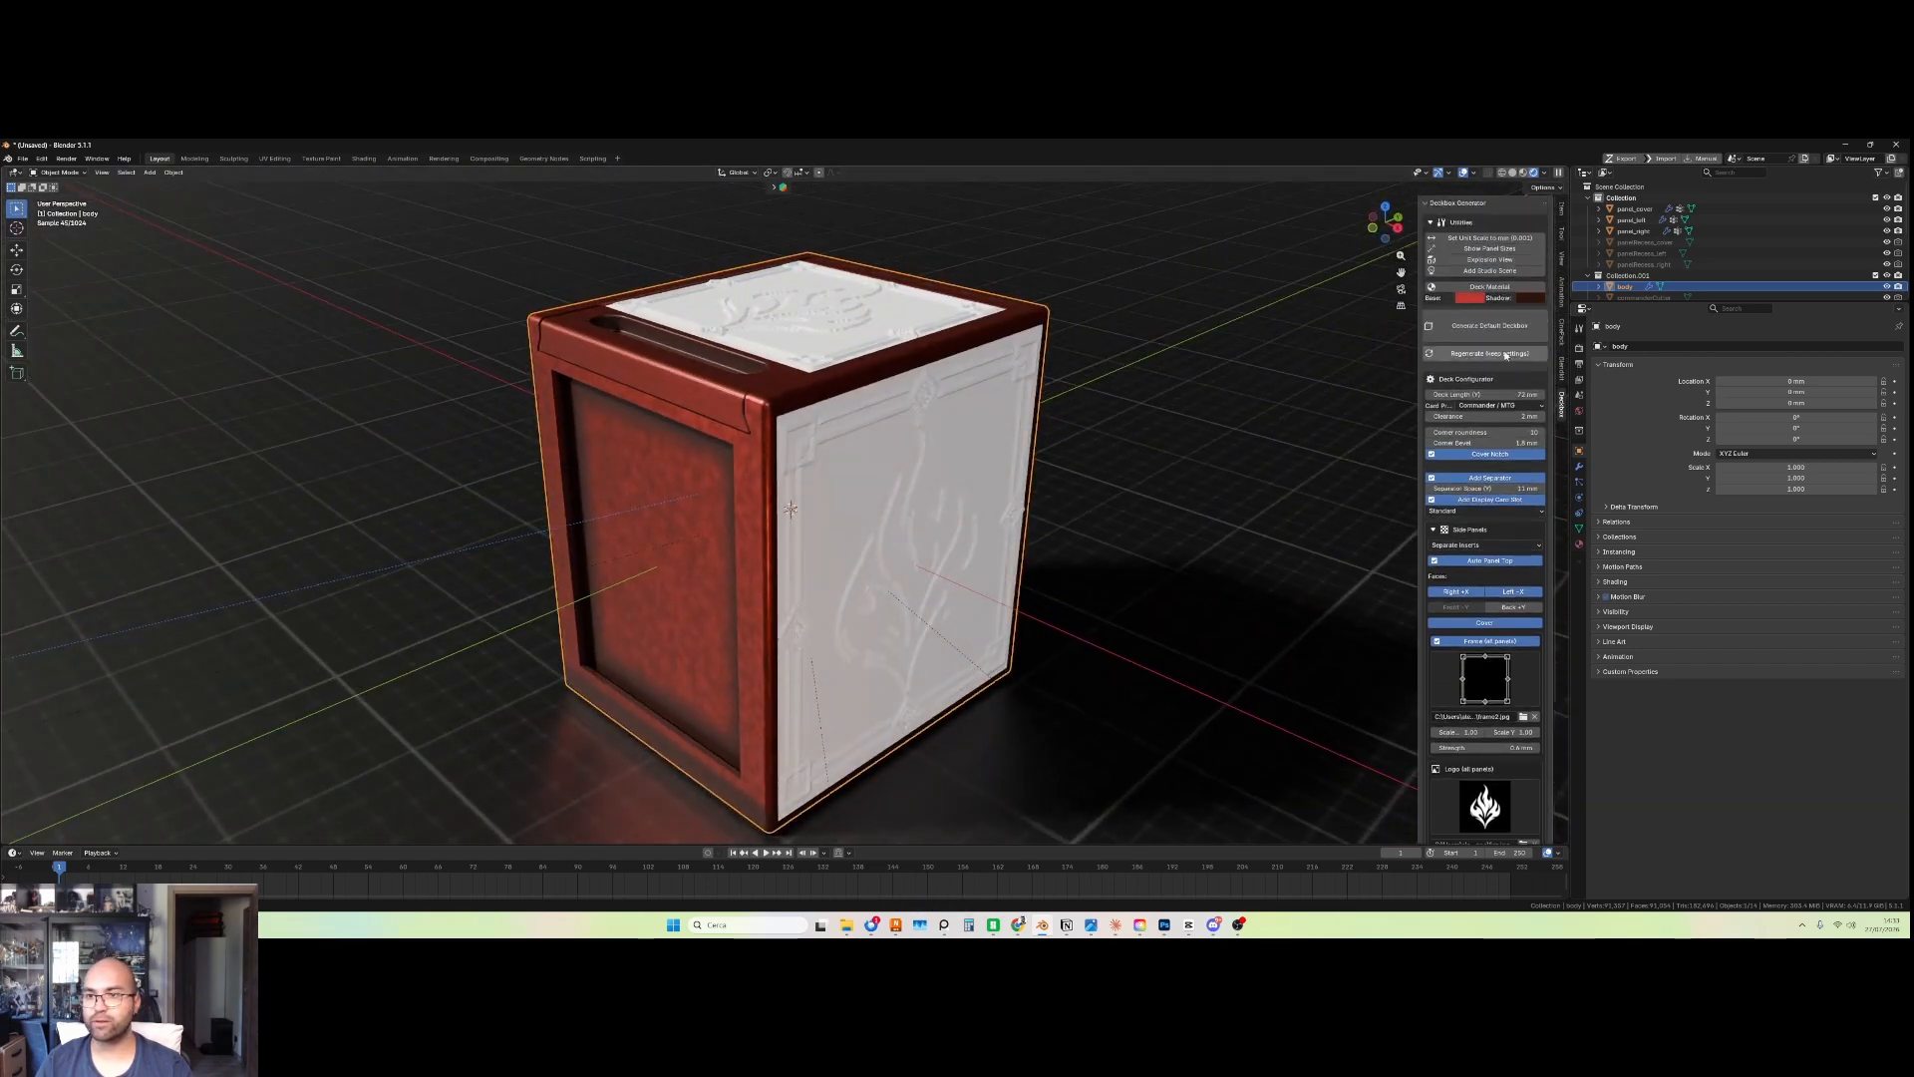
pyautogui.click(1482, 288)
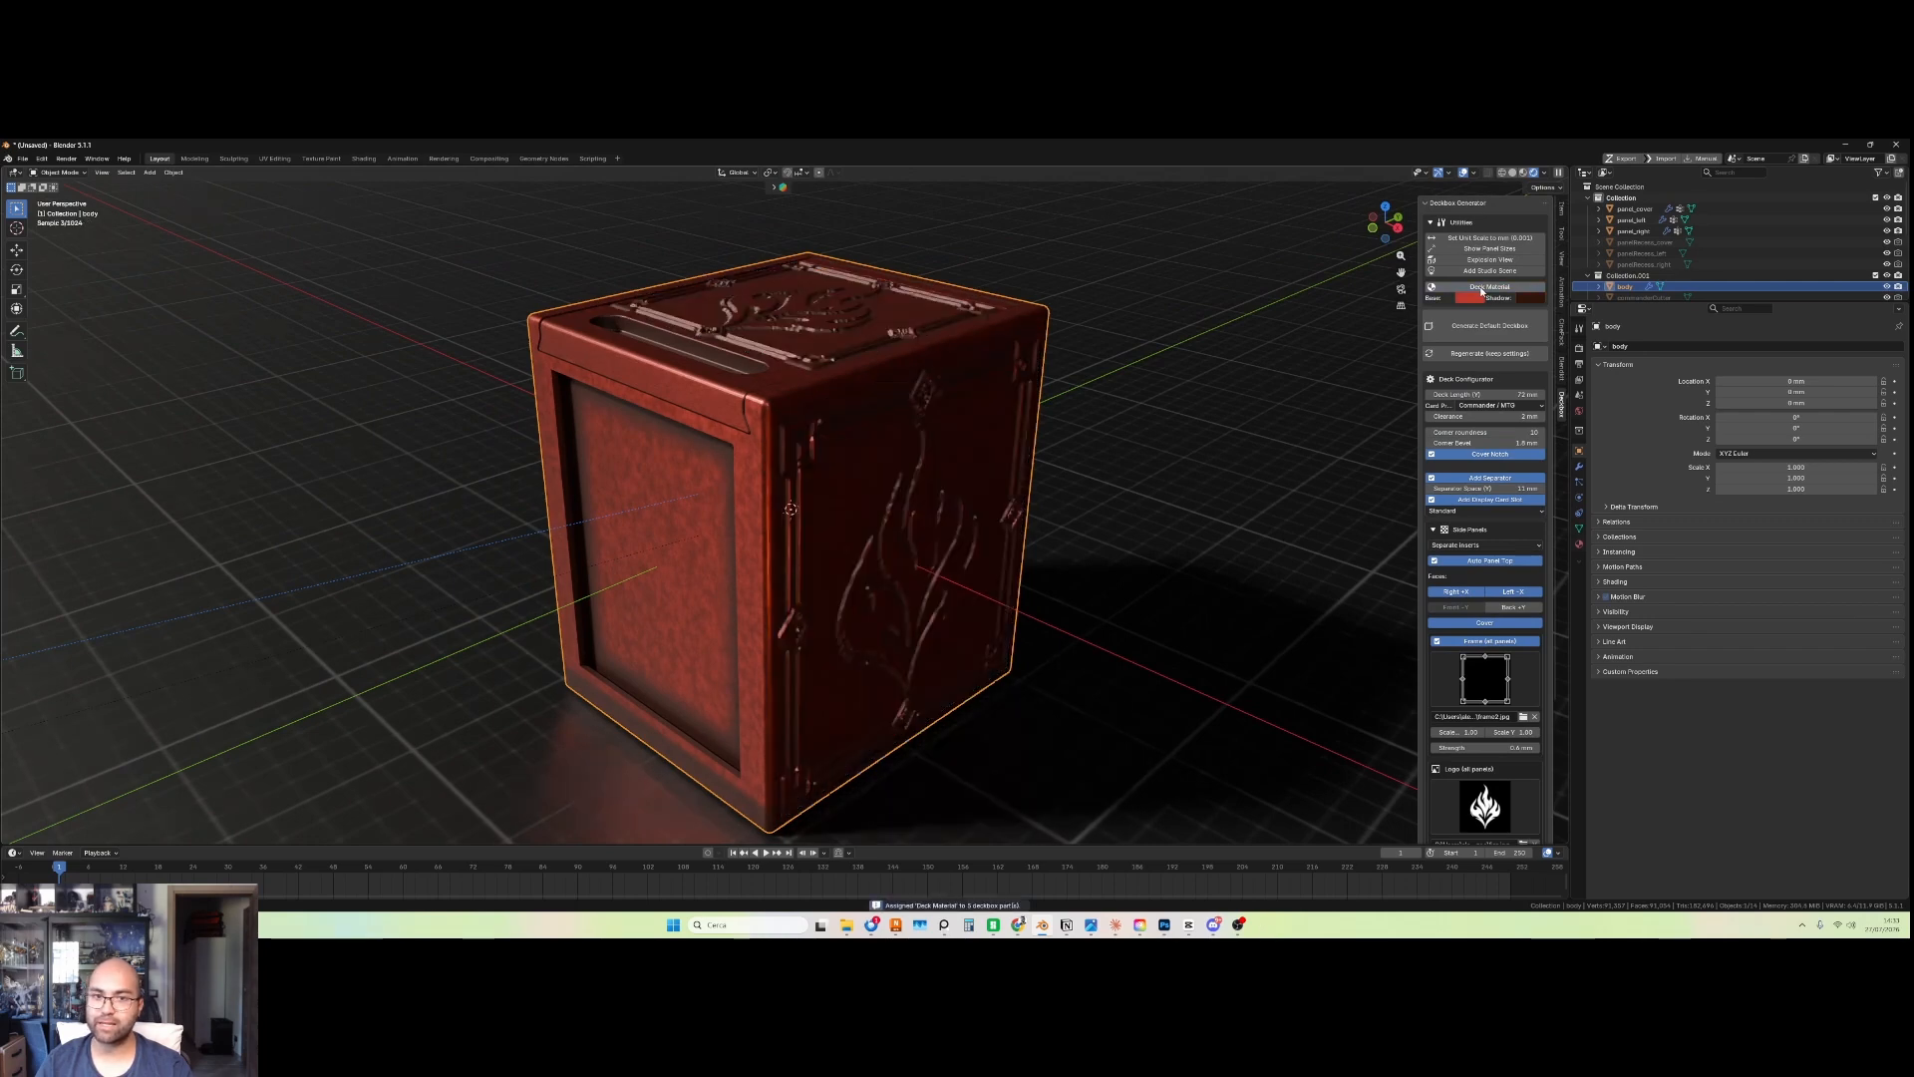
pyautogui.moveTo(1120, 423); pyautogui.dragTo(938, 411, button='middle')
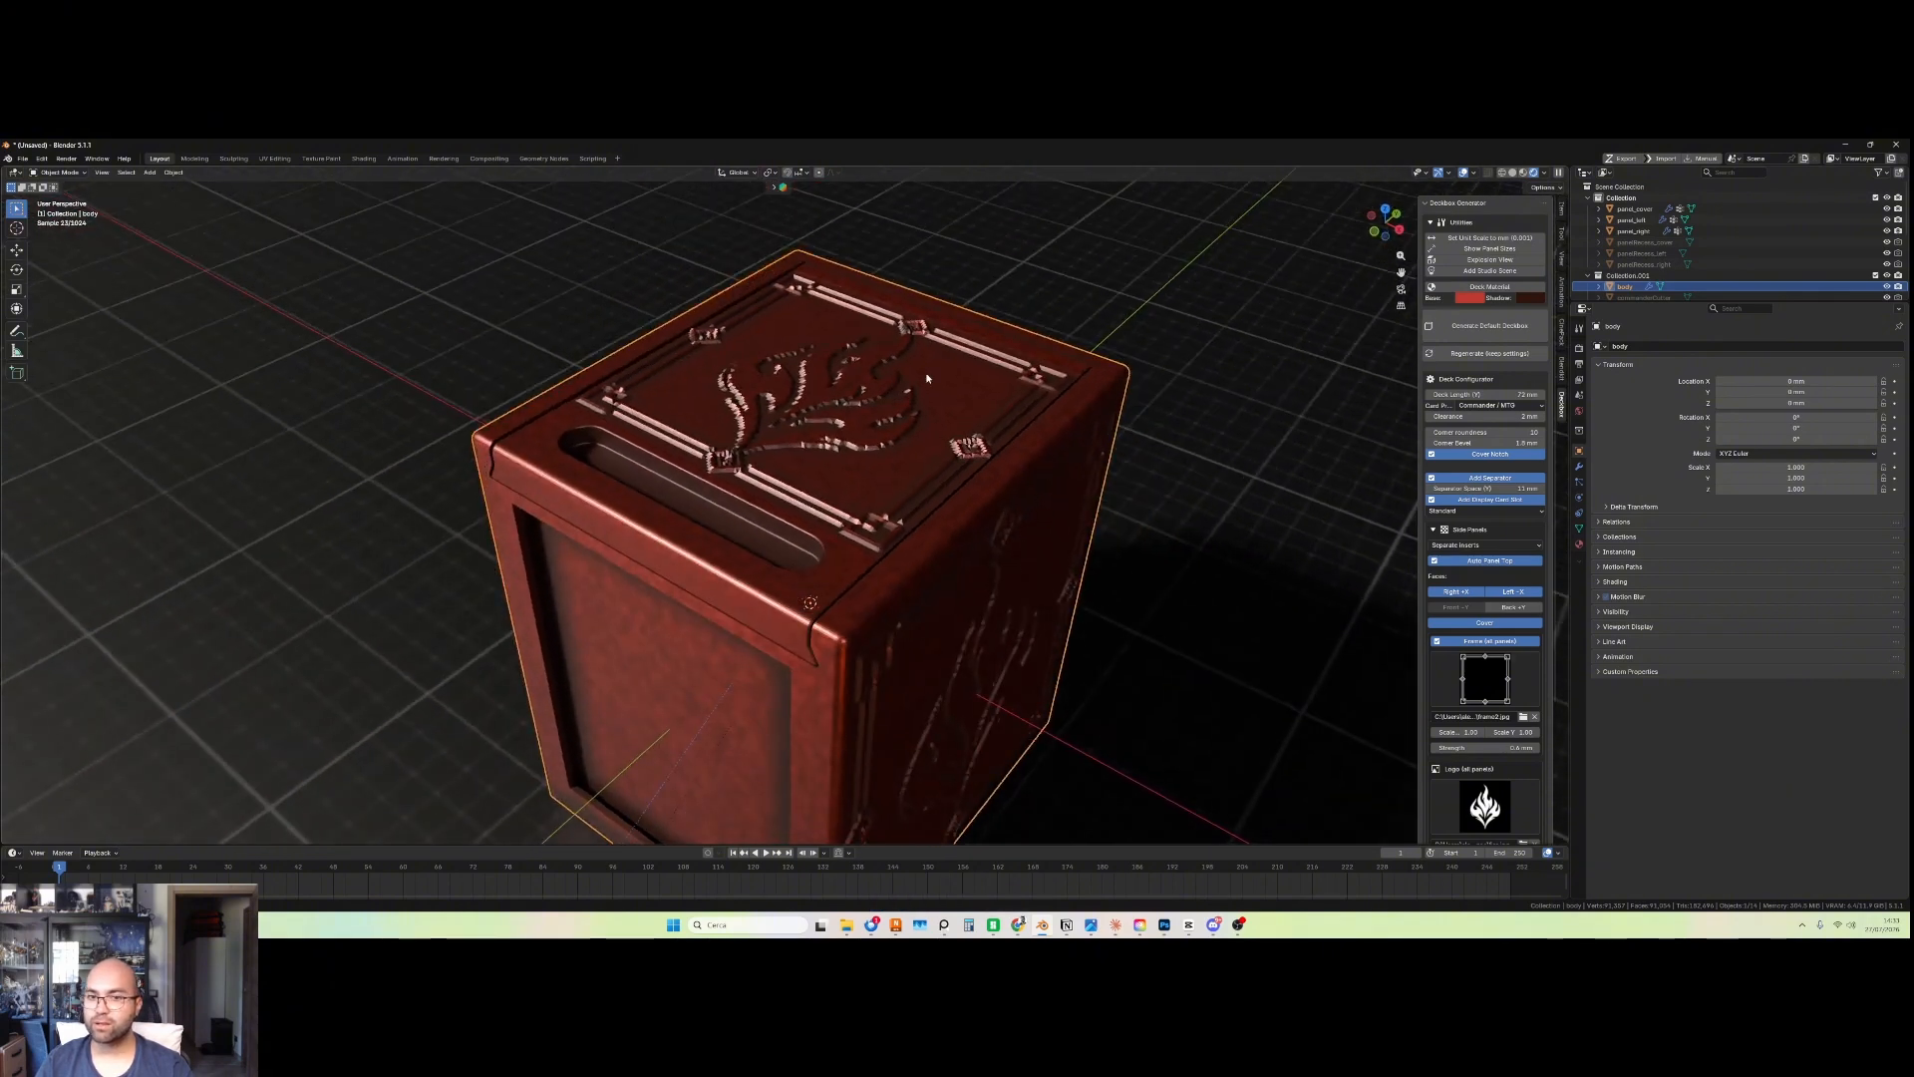
pyautogui.scroll(2, 804, 391)
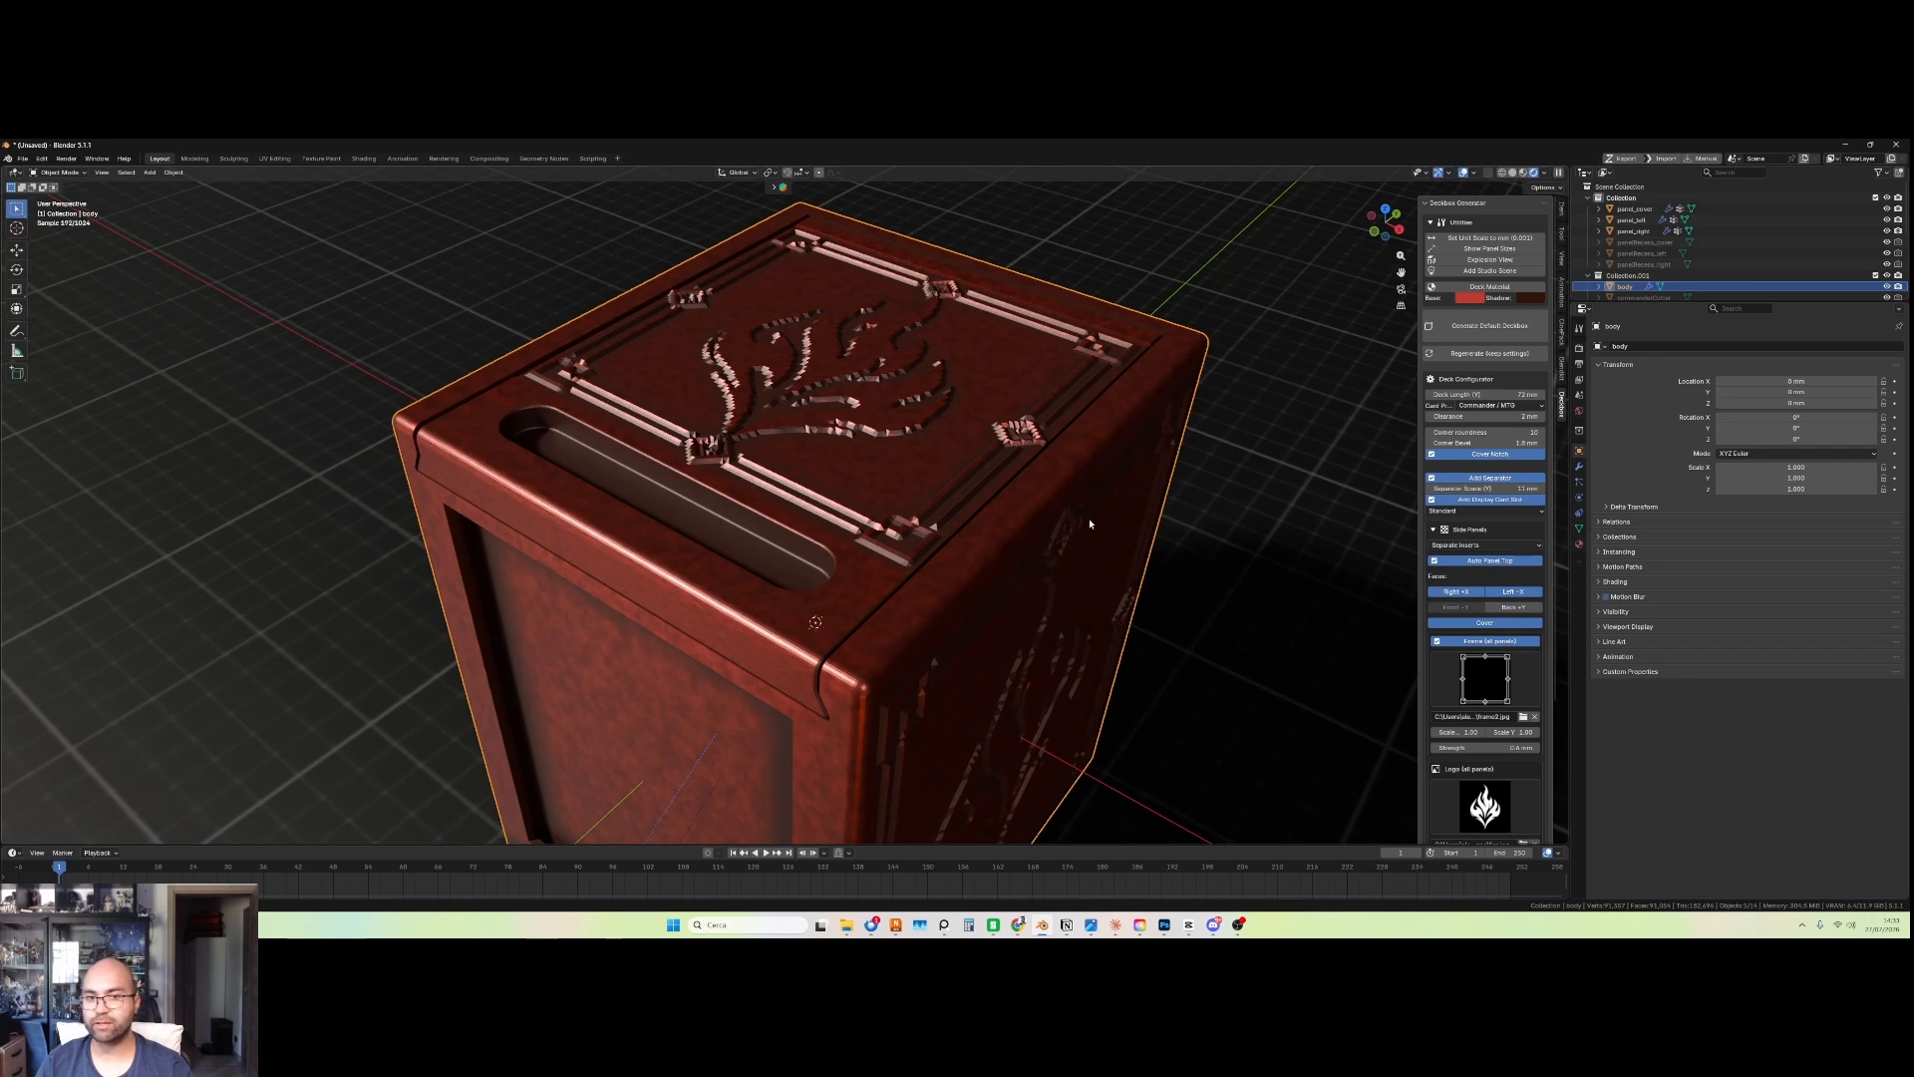
# Step: Set the panel logo's resolution to 300 and its smooth value to 2
pyautogui.scroll(-4, 1441, 658)
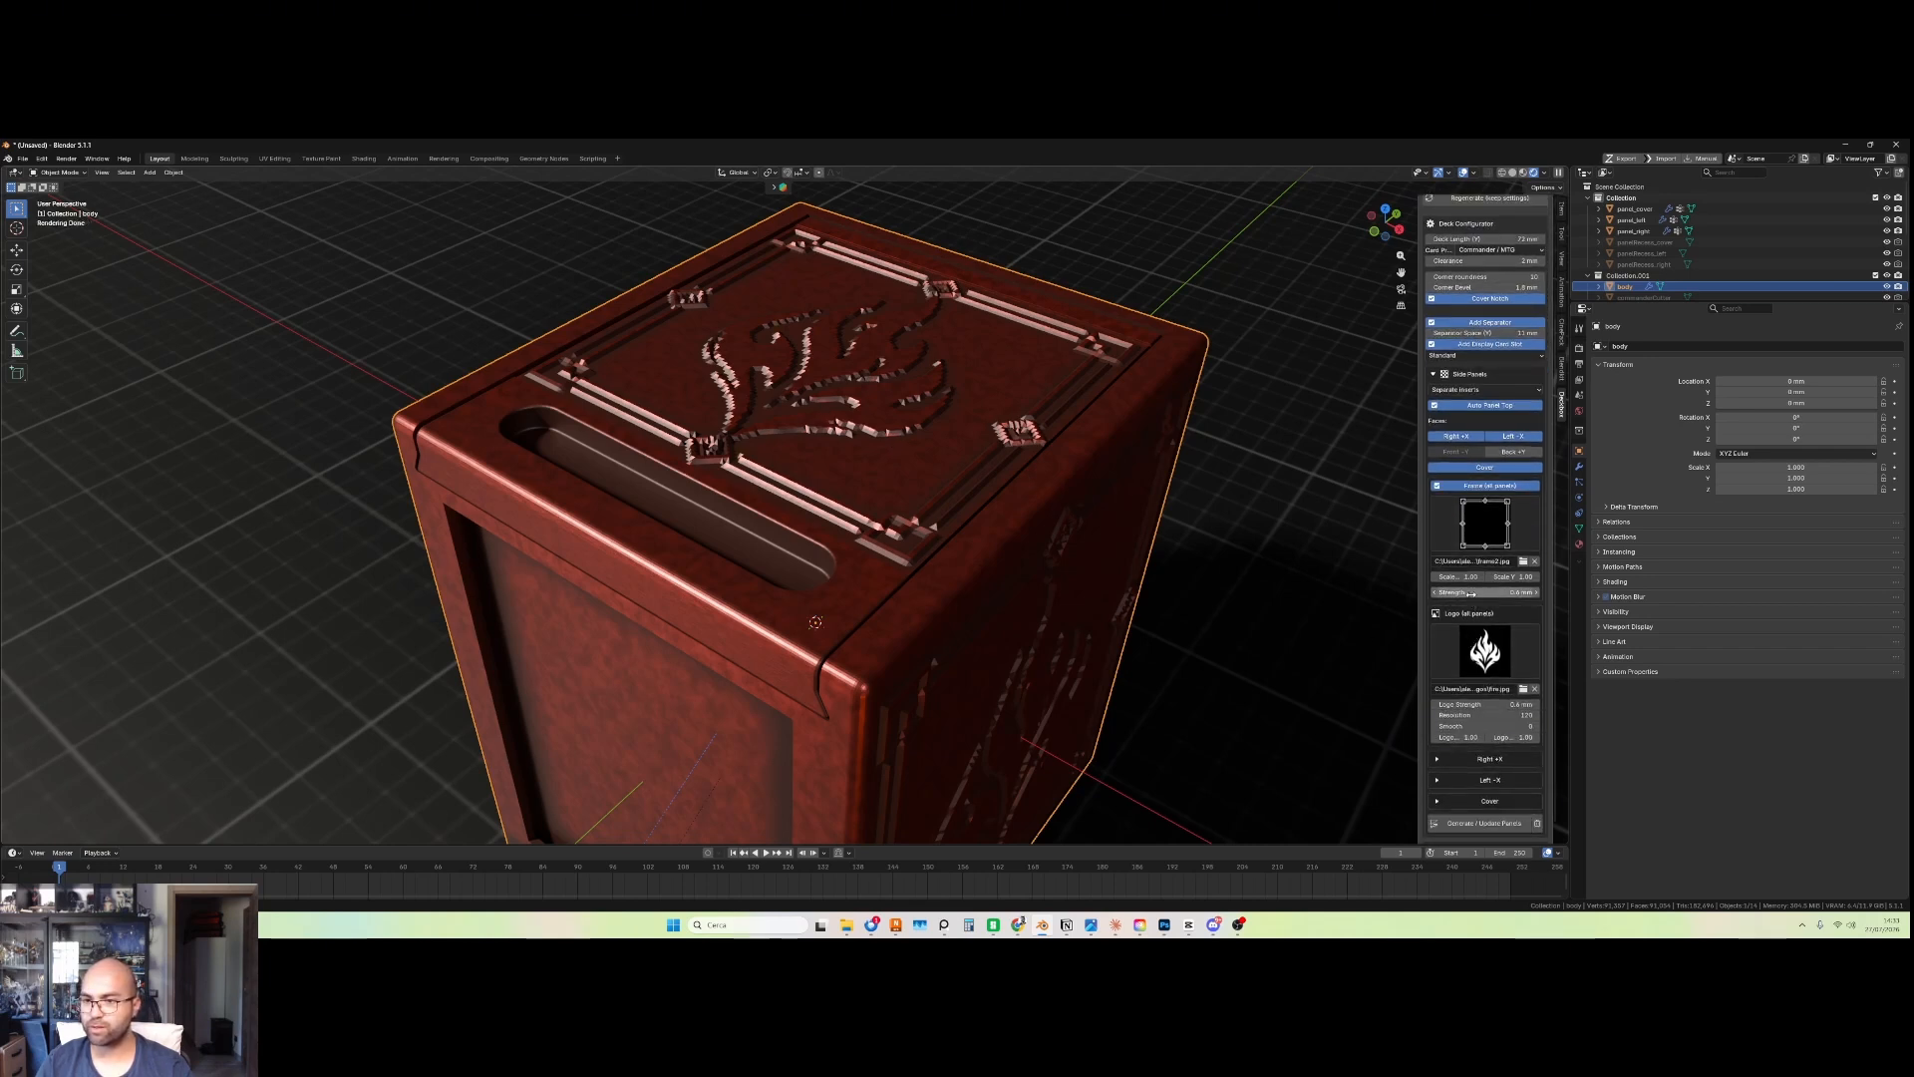
pyautogui.scroll(-1, 1483, 576)
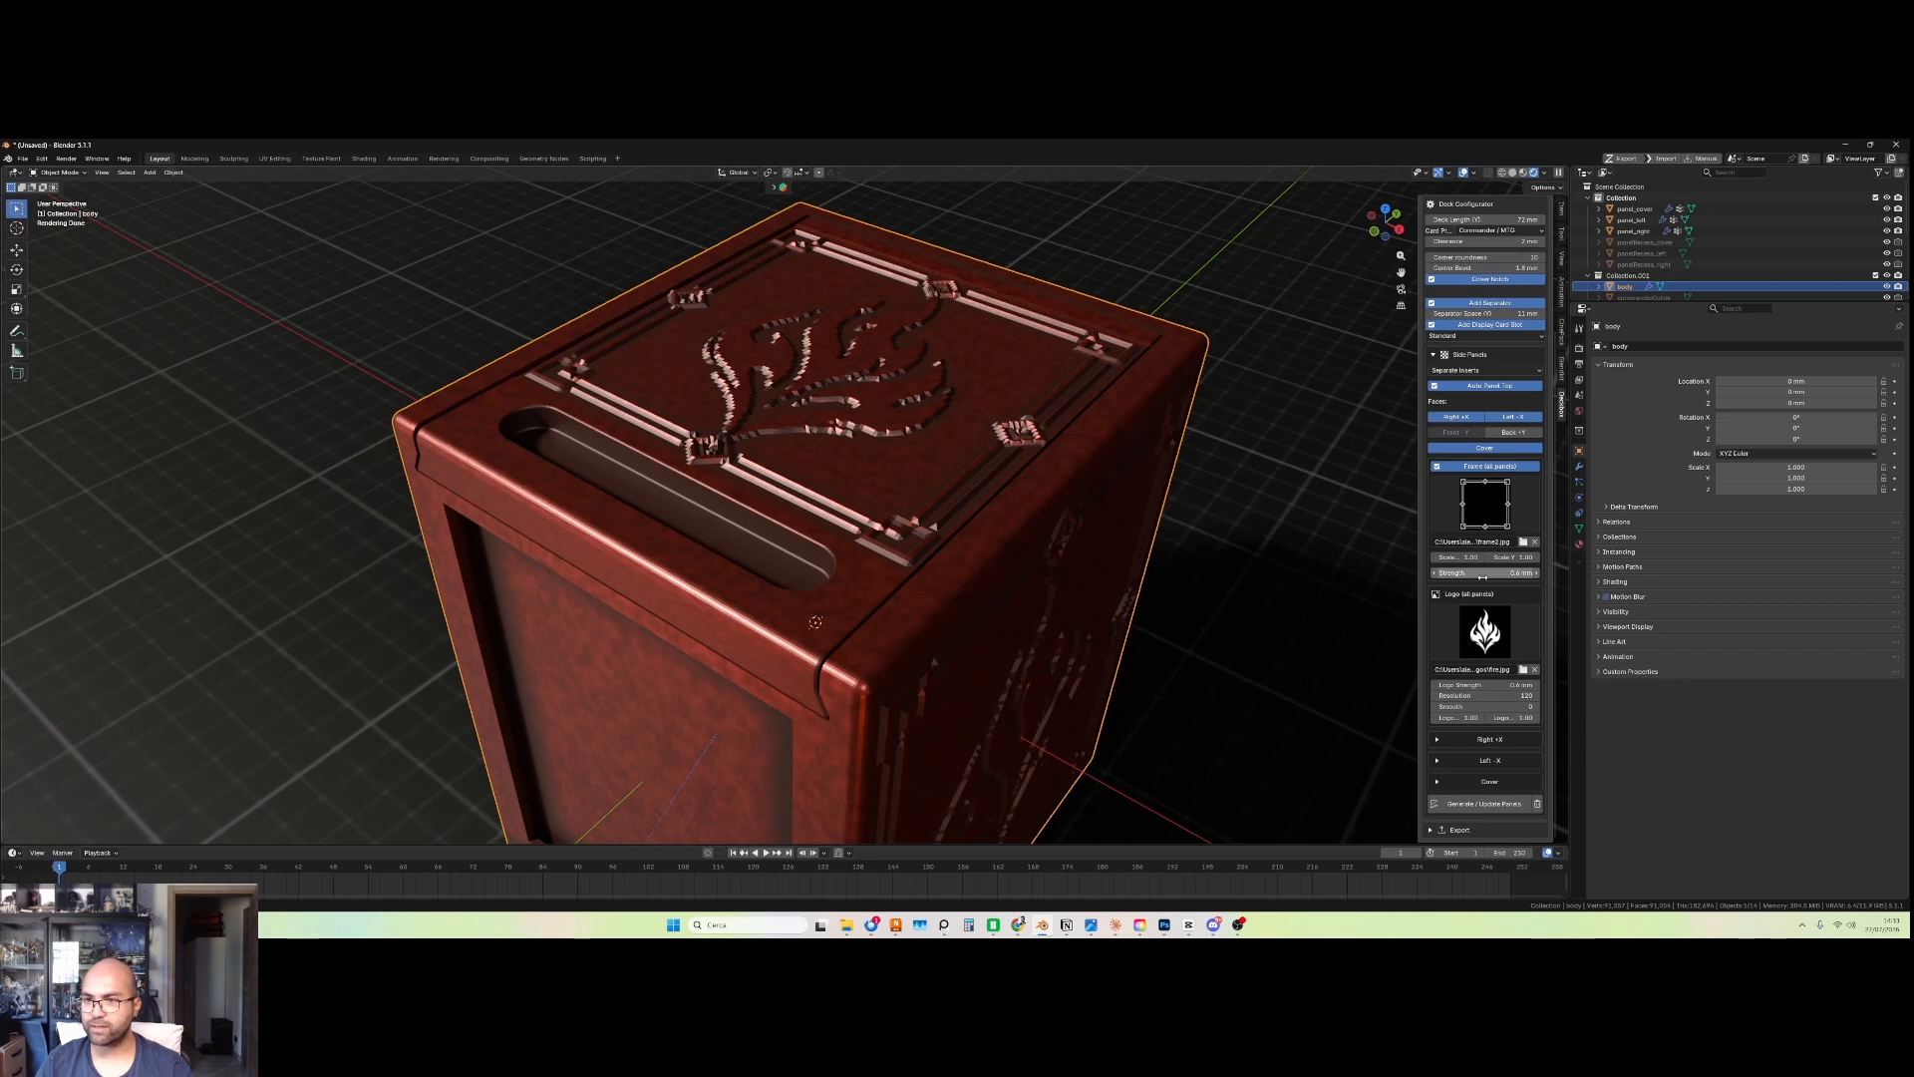
pyautogui.click(1511, 697)
pyautogui.write('300')
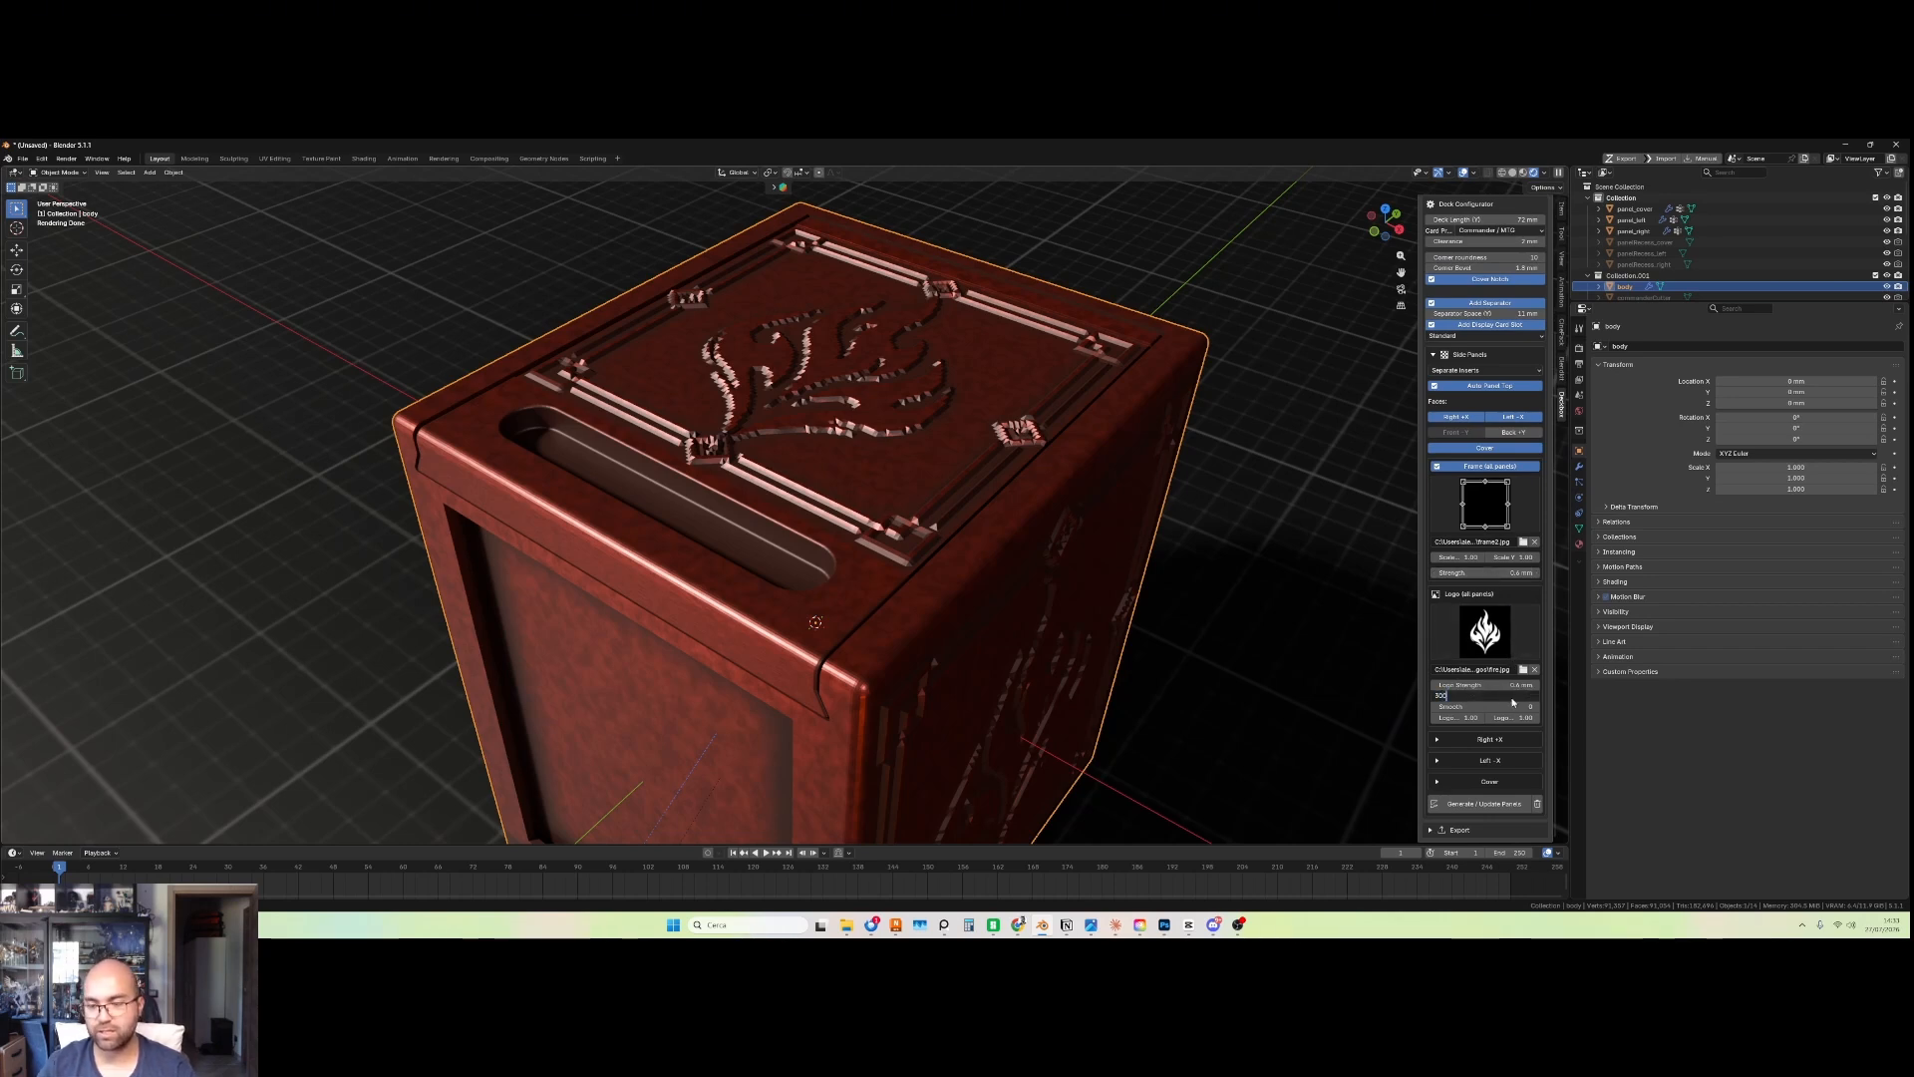
pyautogui.press('Return')
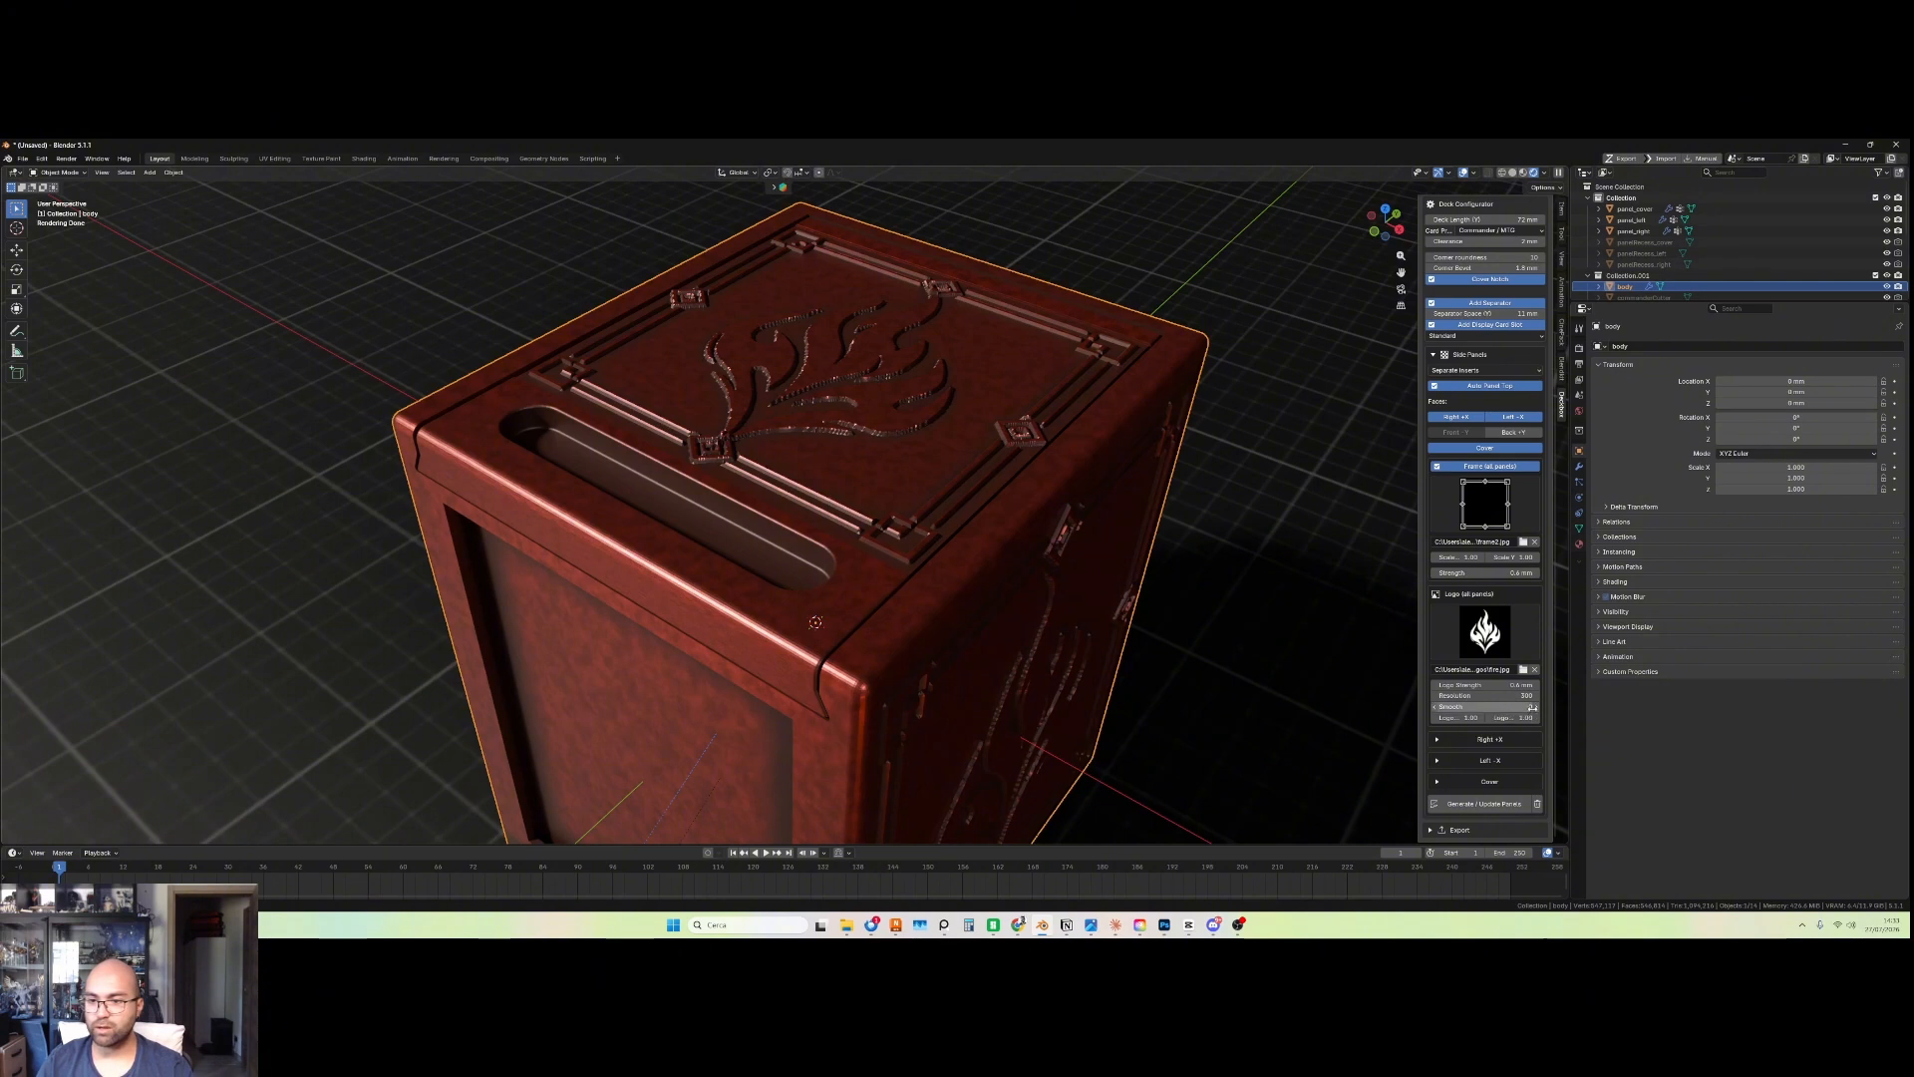
pyautogui.click(1536, 708)
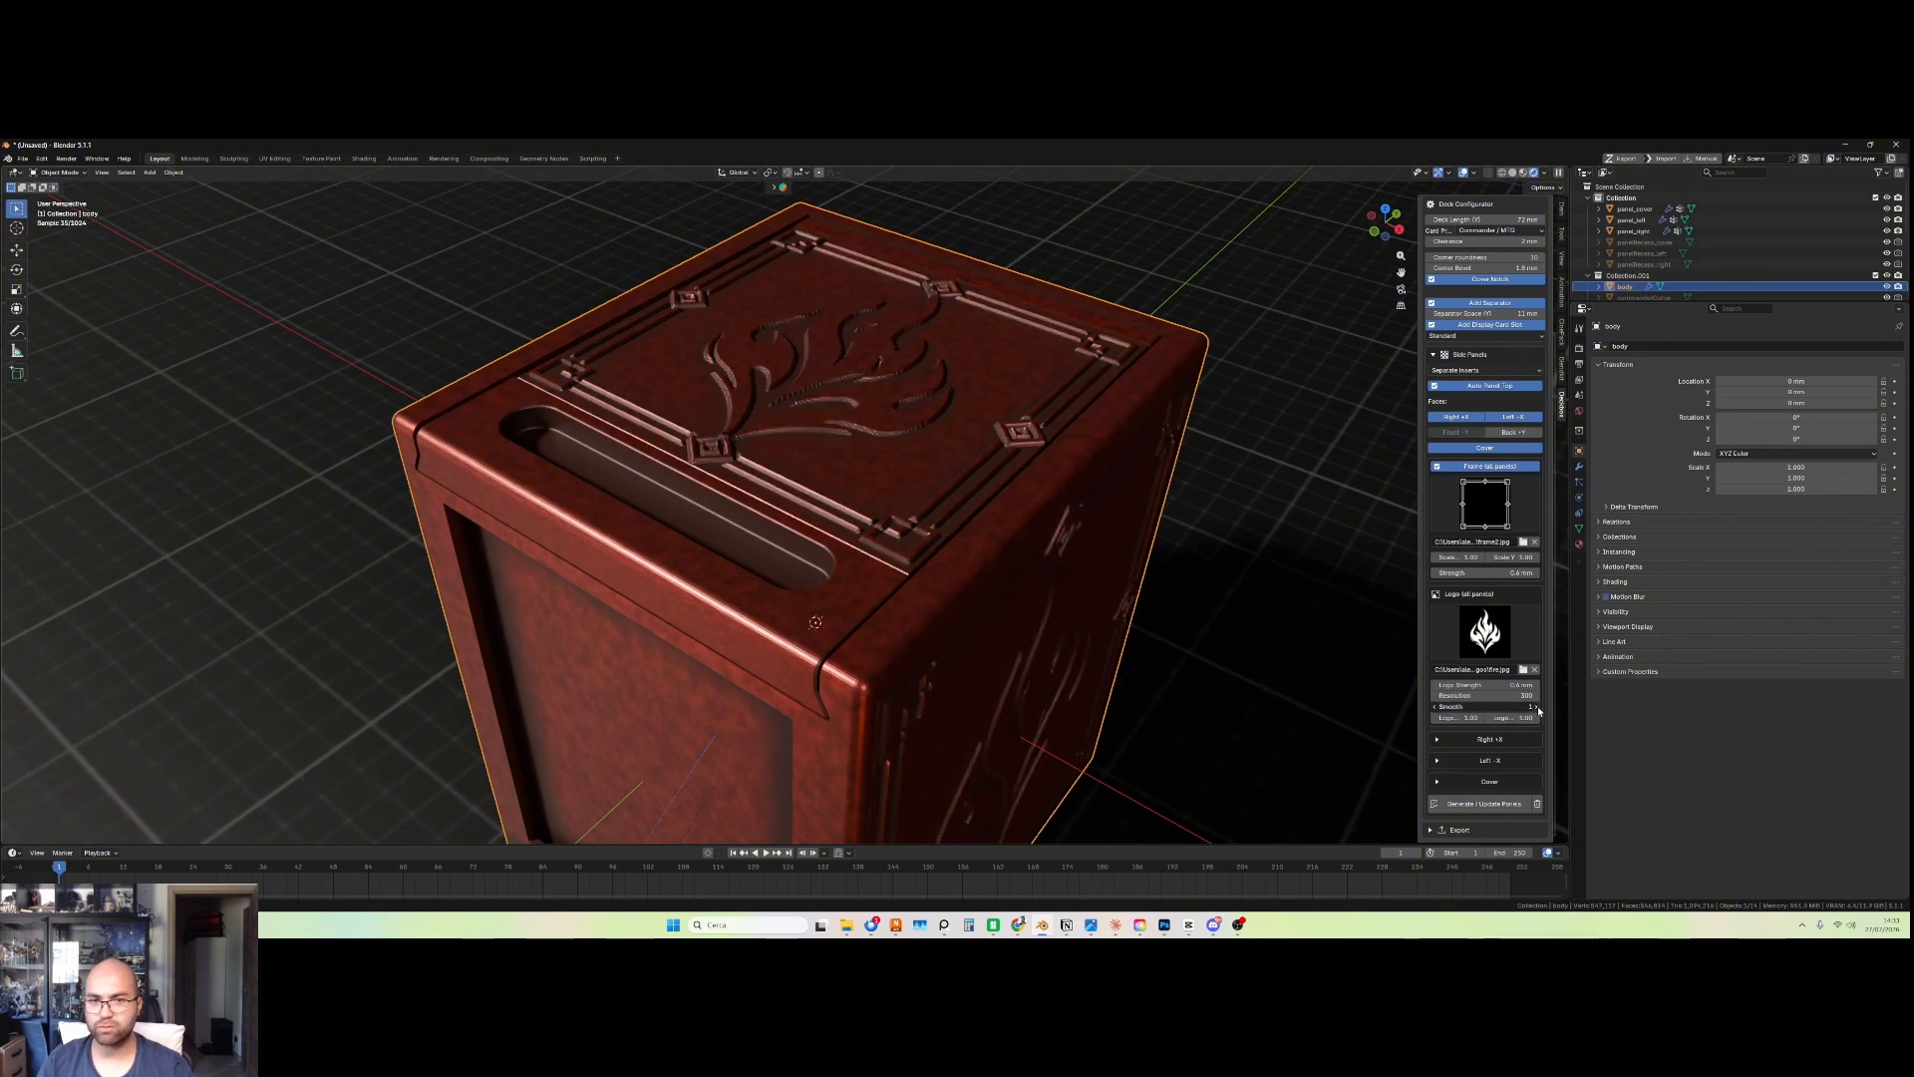
pyautogui.click(1536, 708)
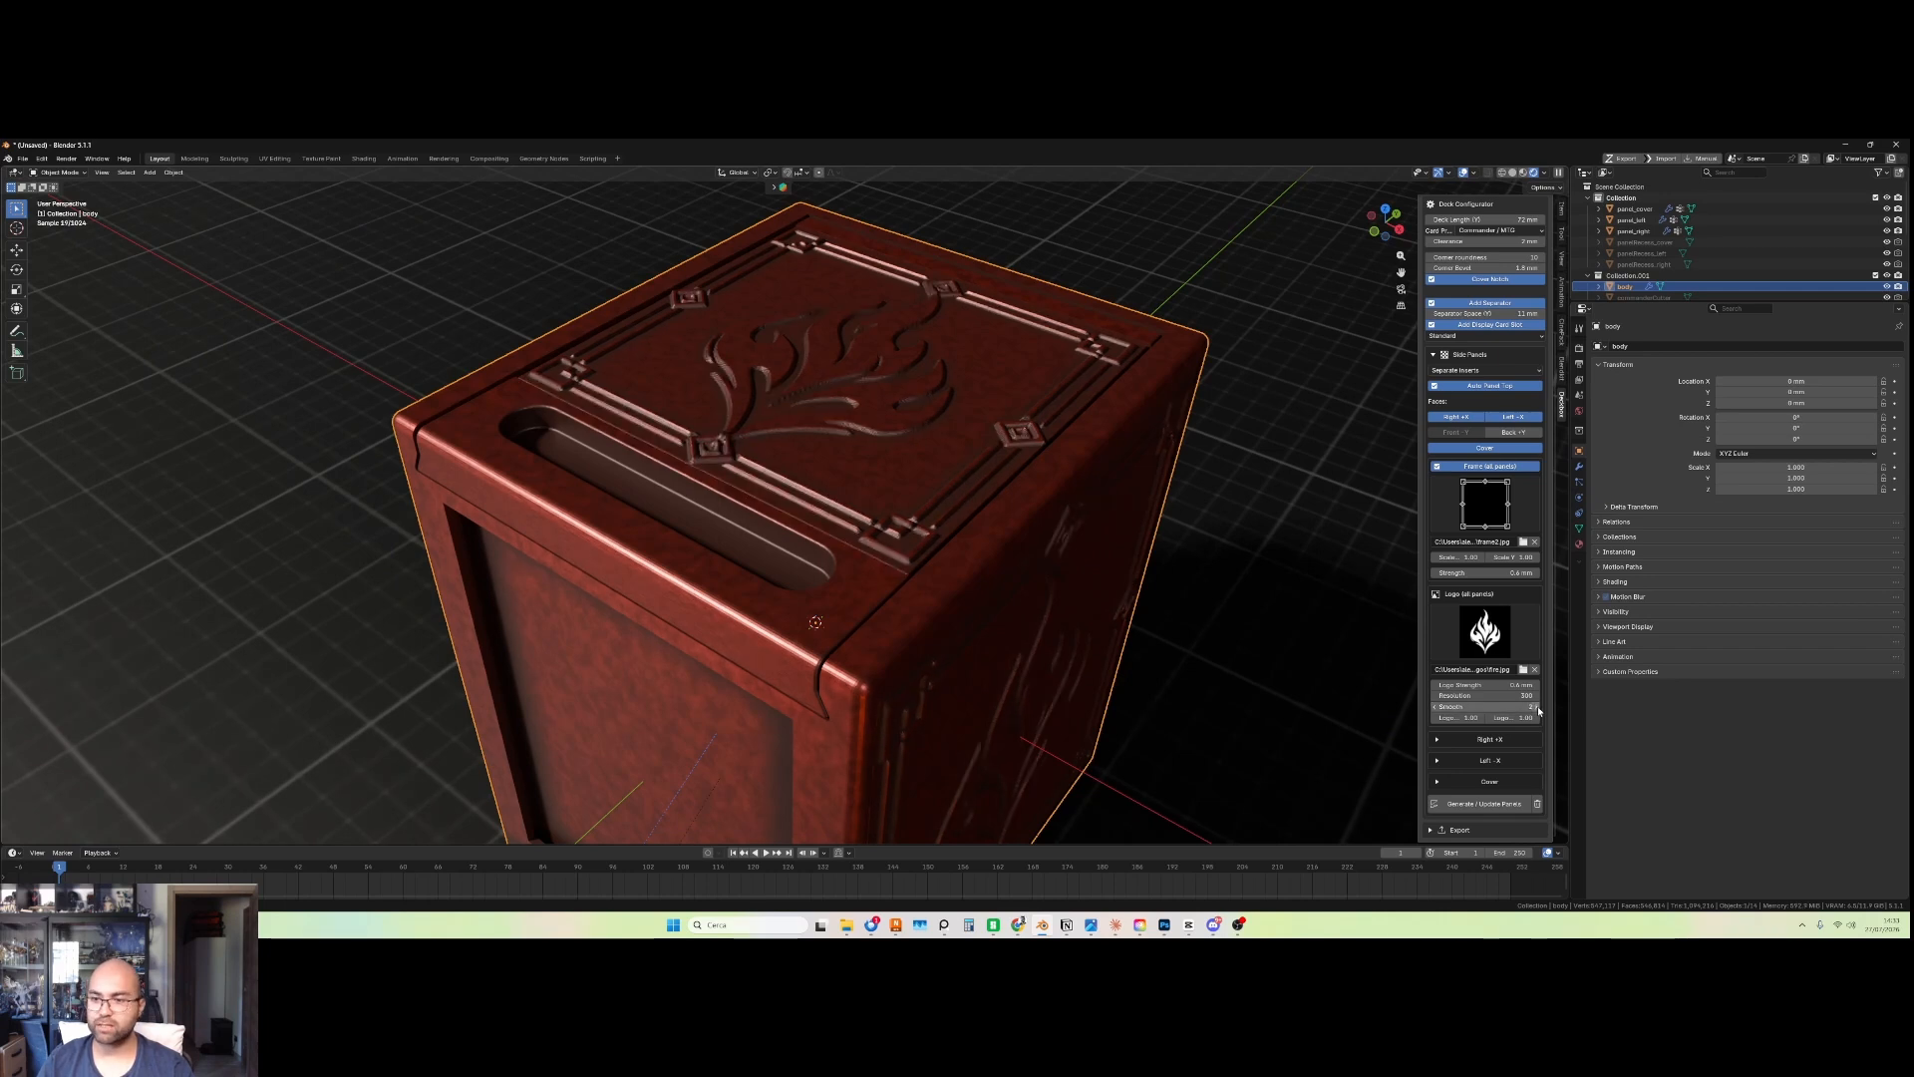
# Step: Set both logo scale values for all panels to 0.7 and the logo strength to 1 mm
pyautogui.click(1467, 718)
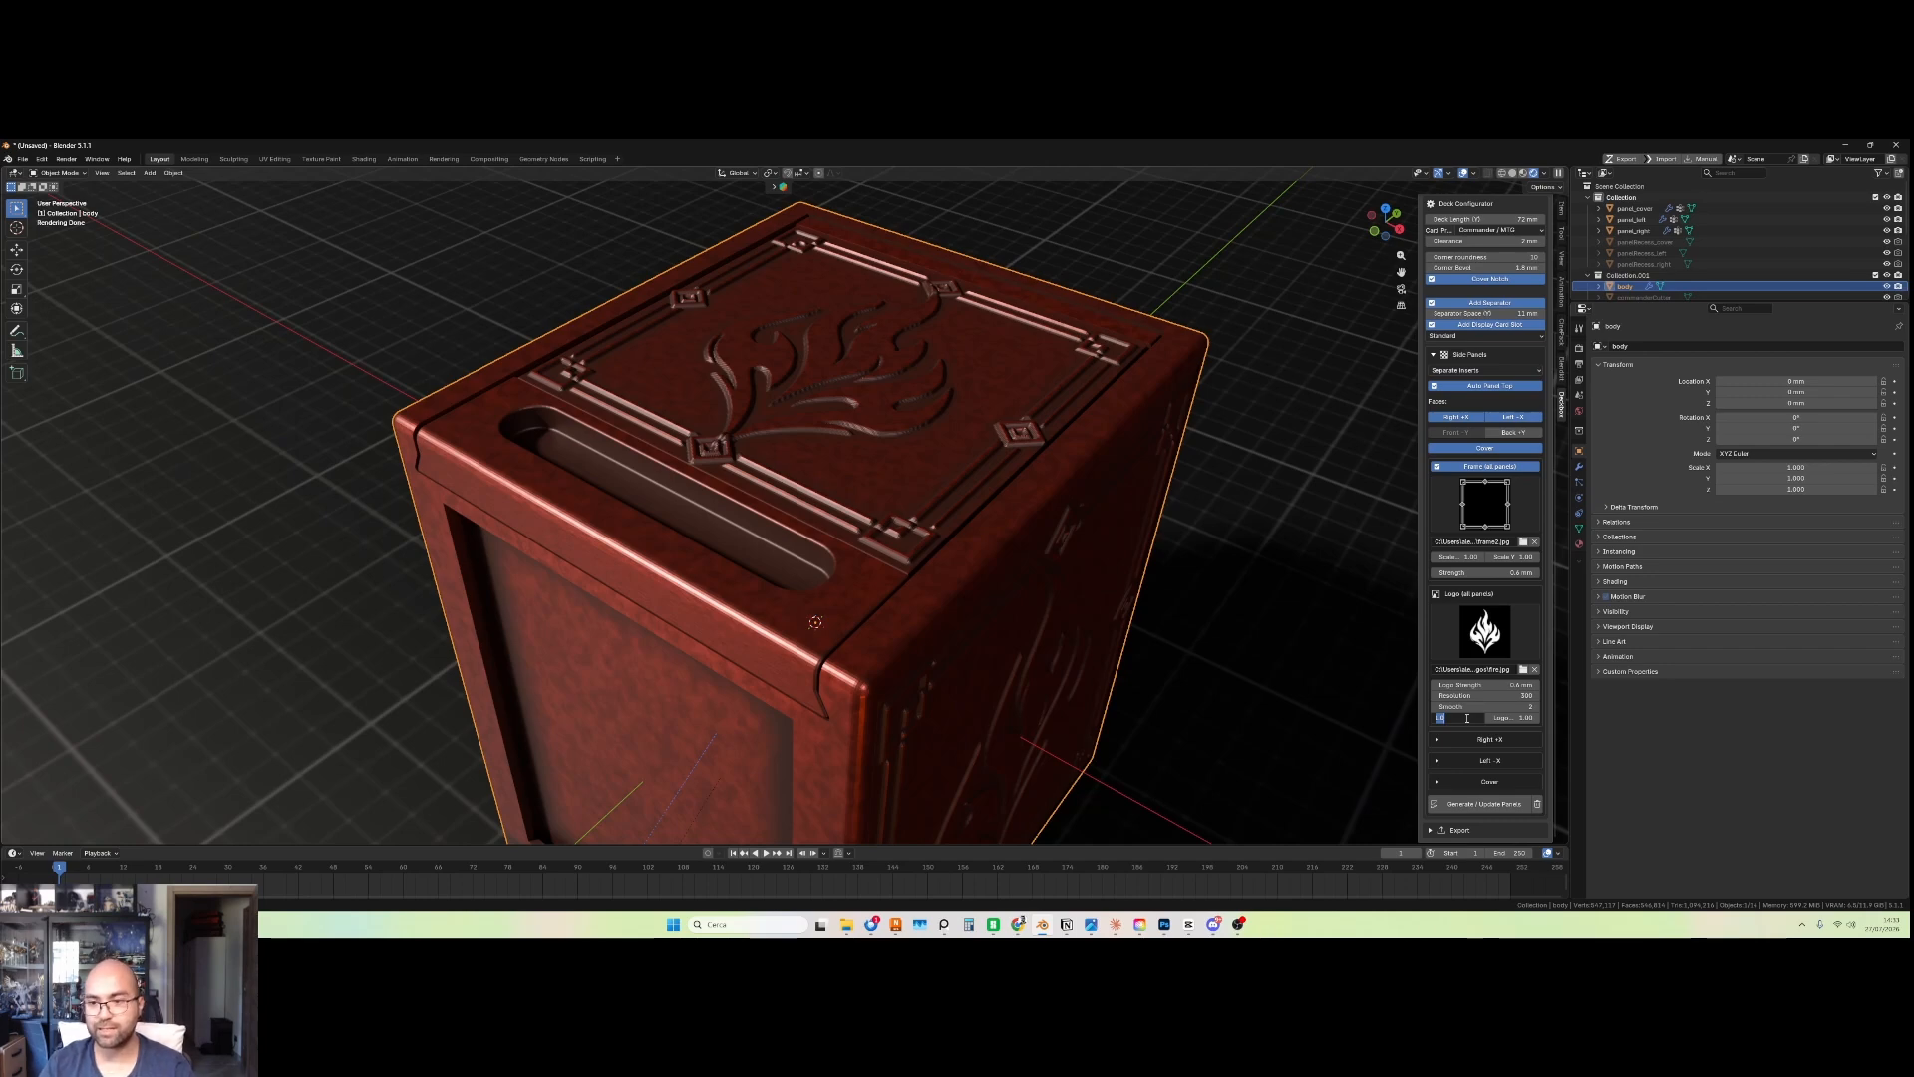
pyautogui.write('0.7')
pyautogui.press('Return')
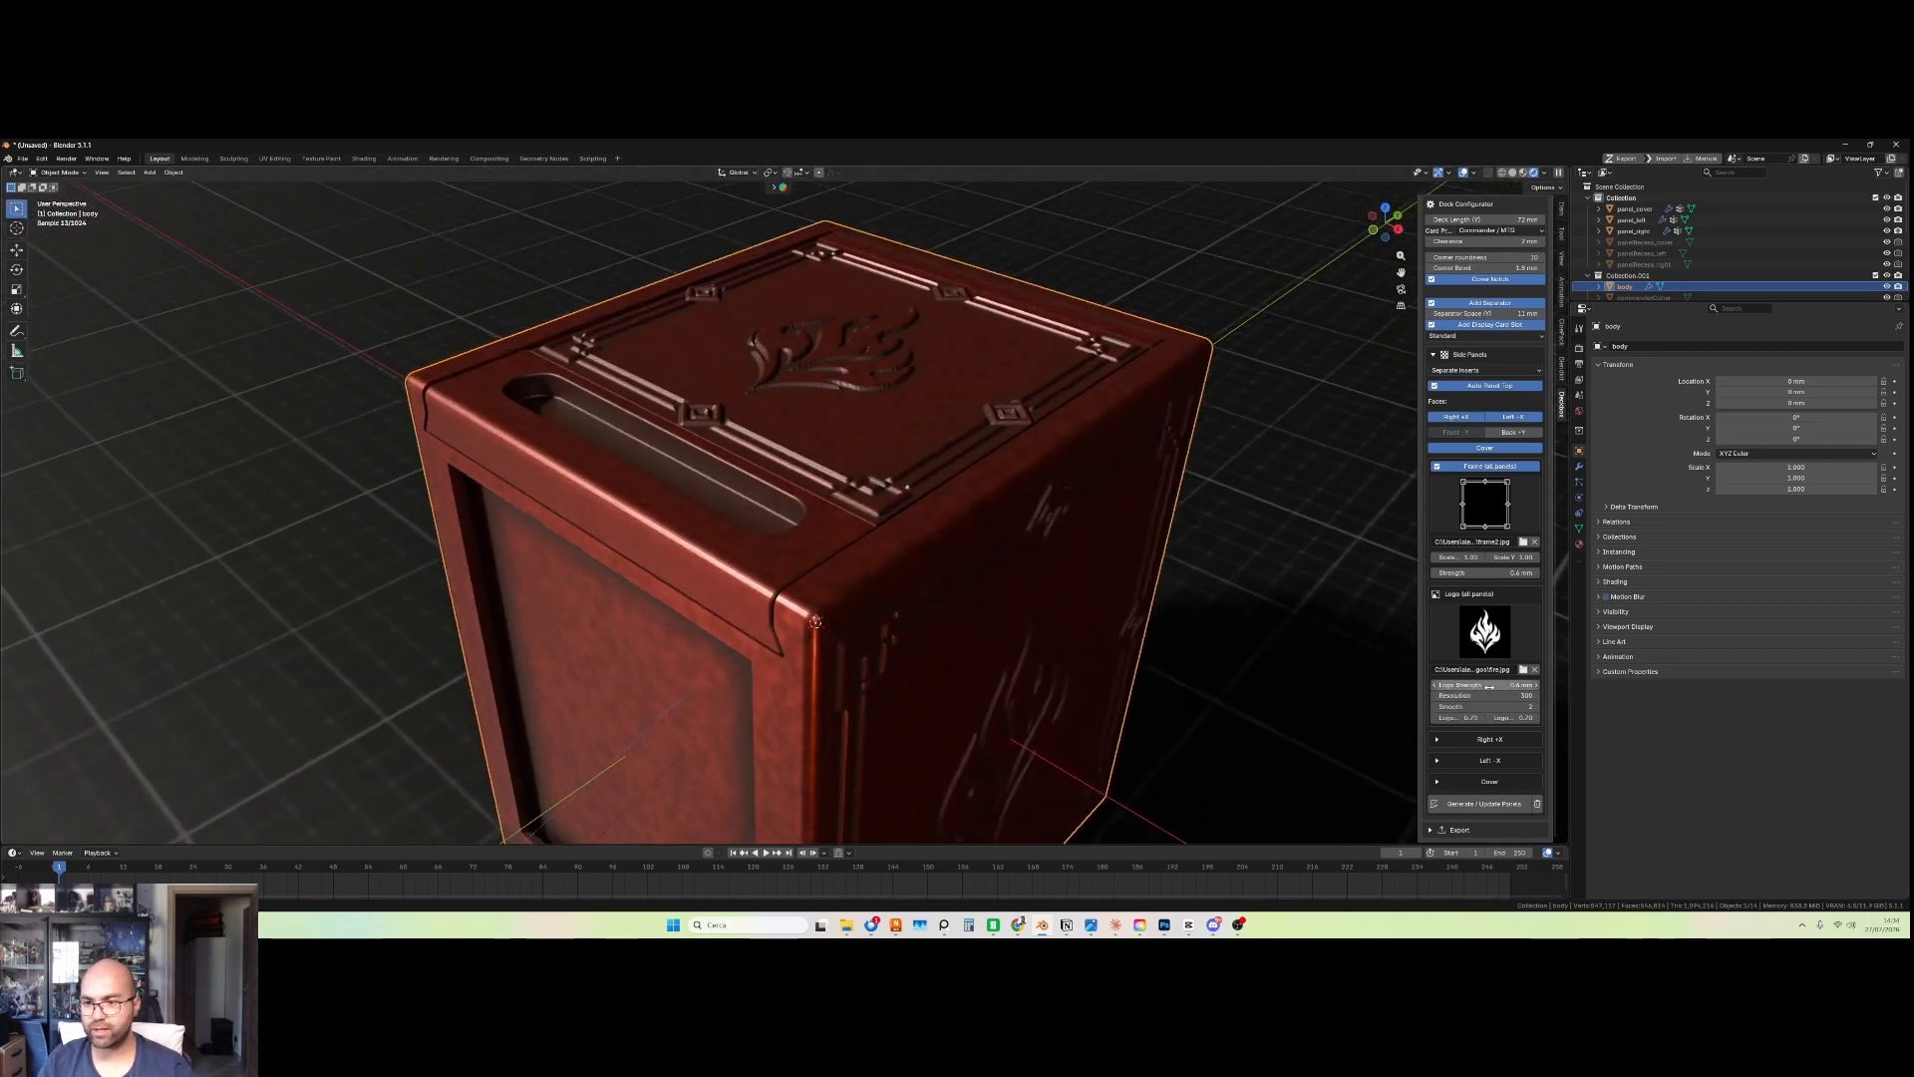
pyautogui.click(1490, 686)
pyautogui.write('1')
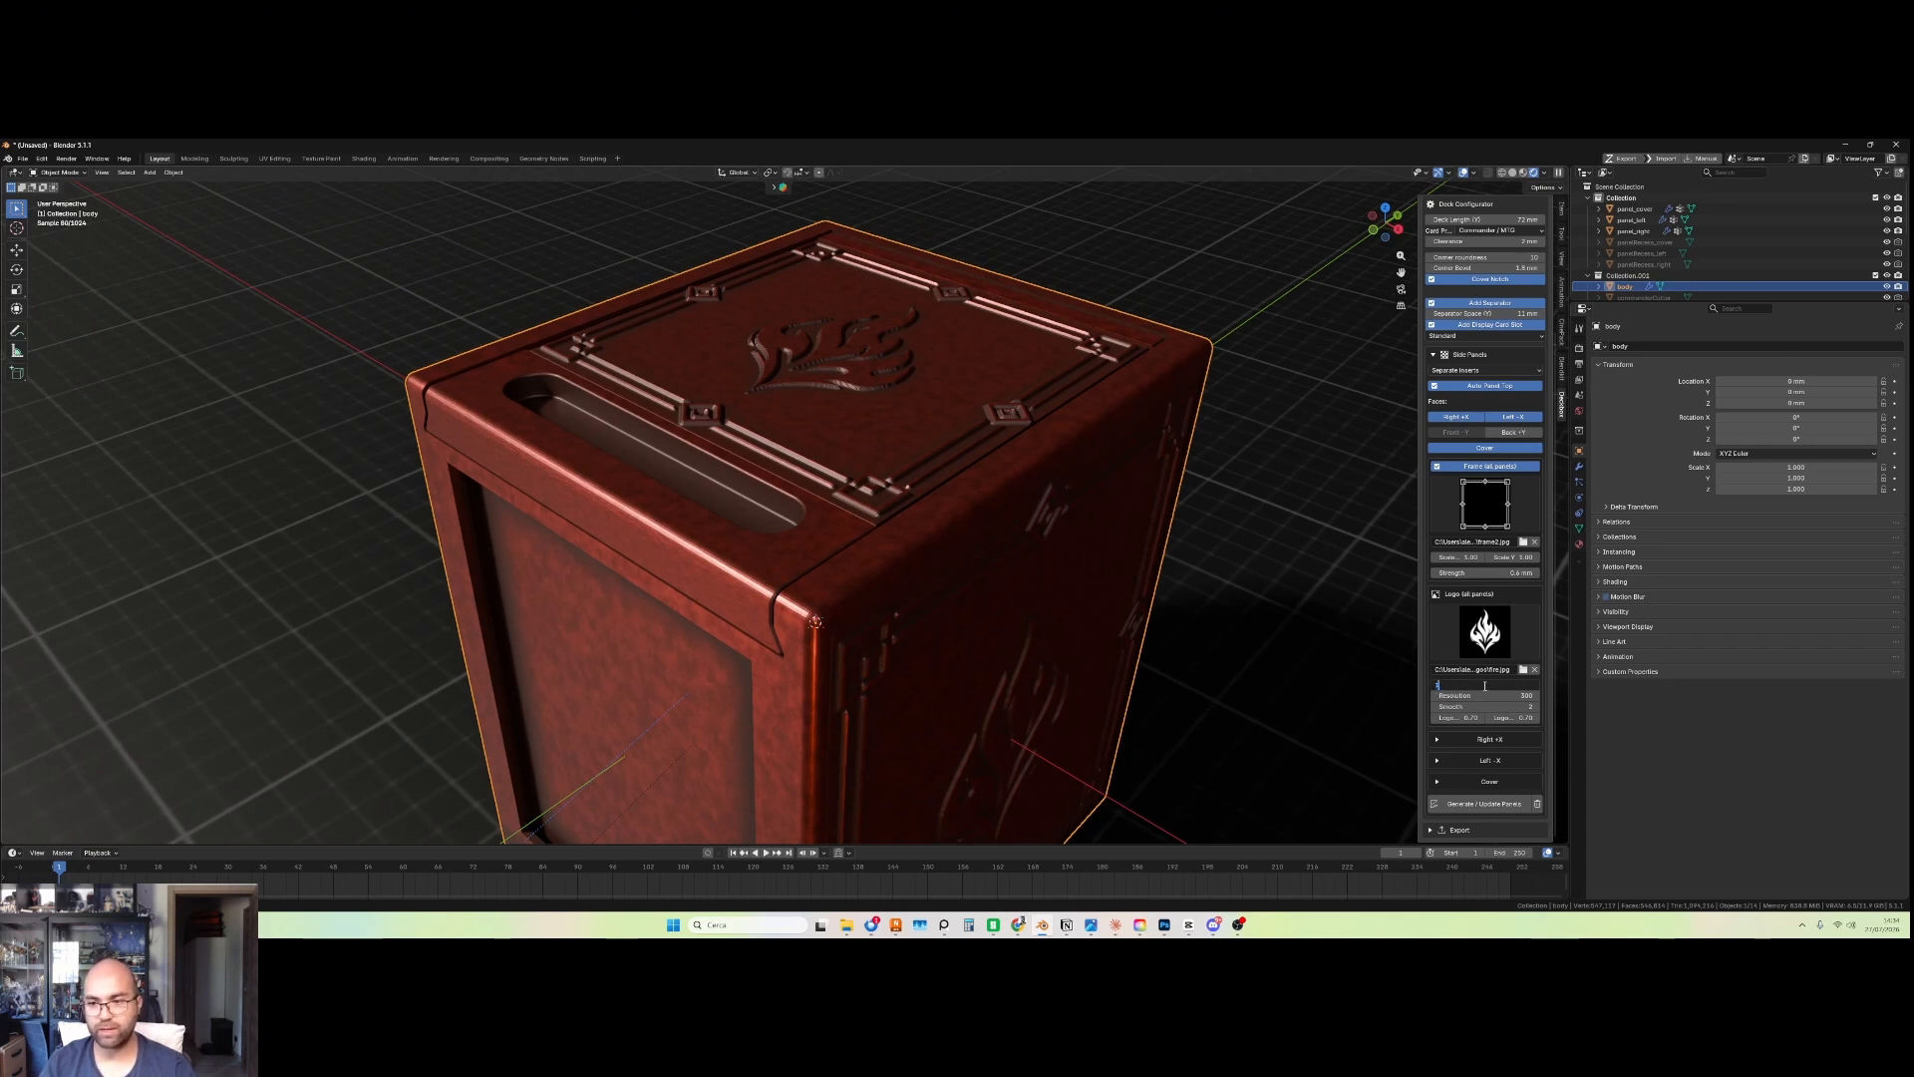
pyautogui.press('Return')
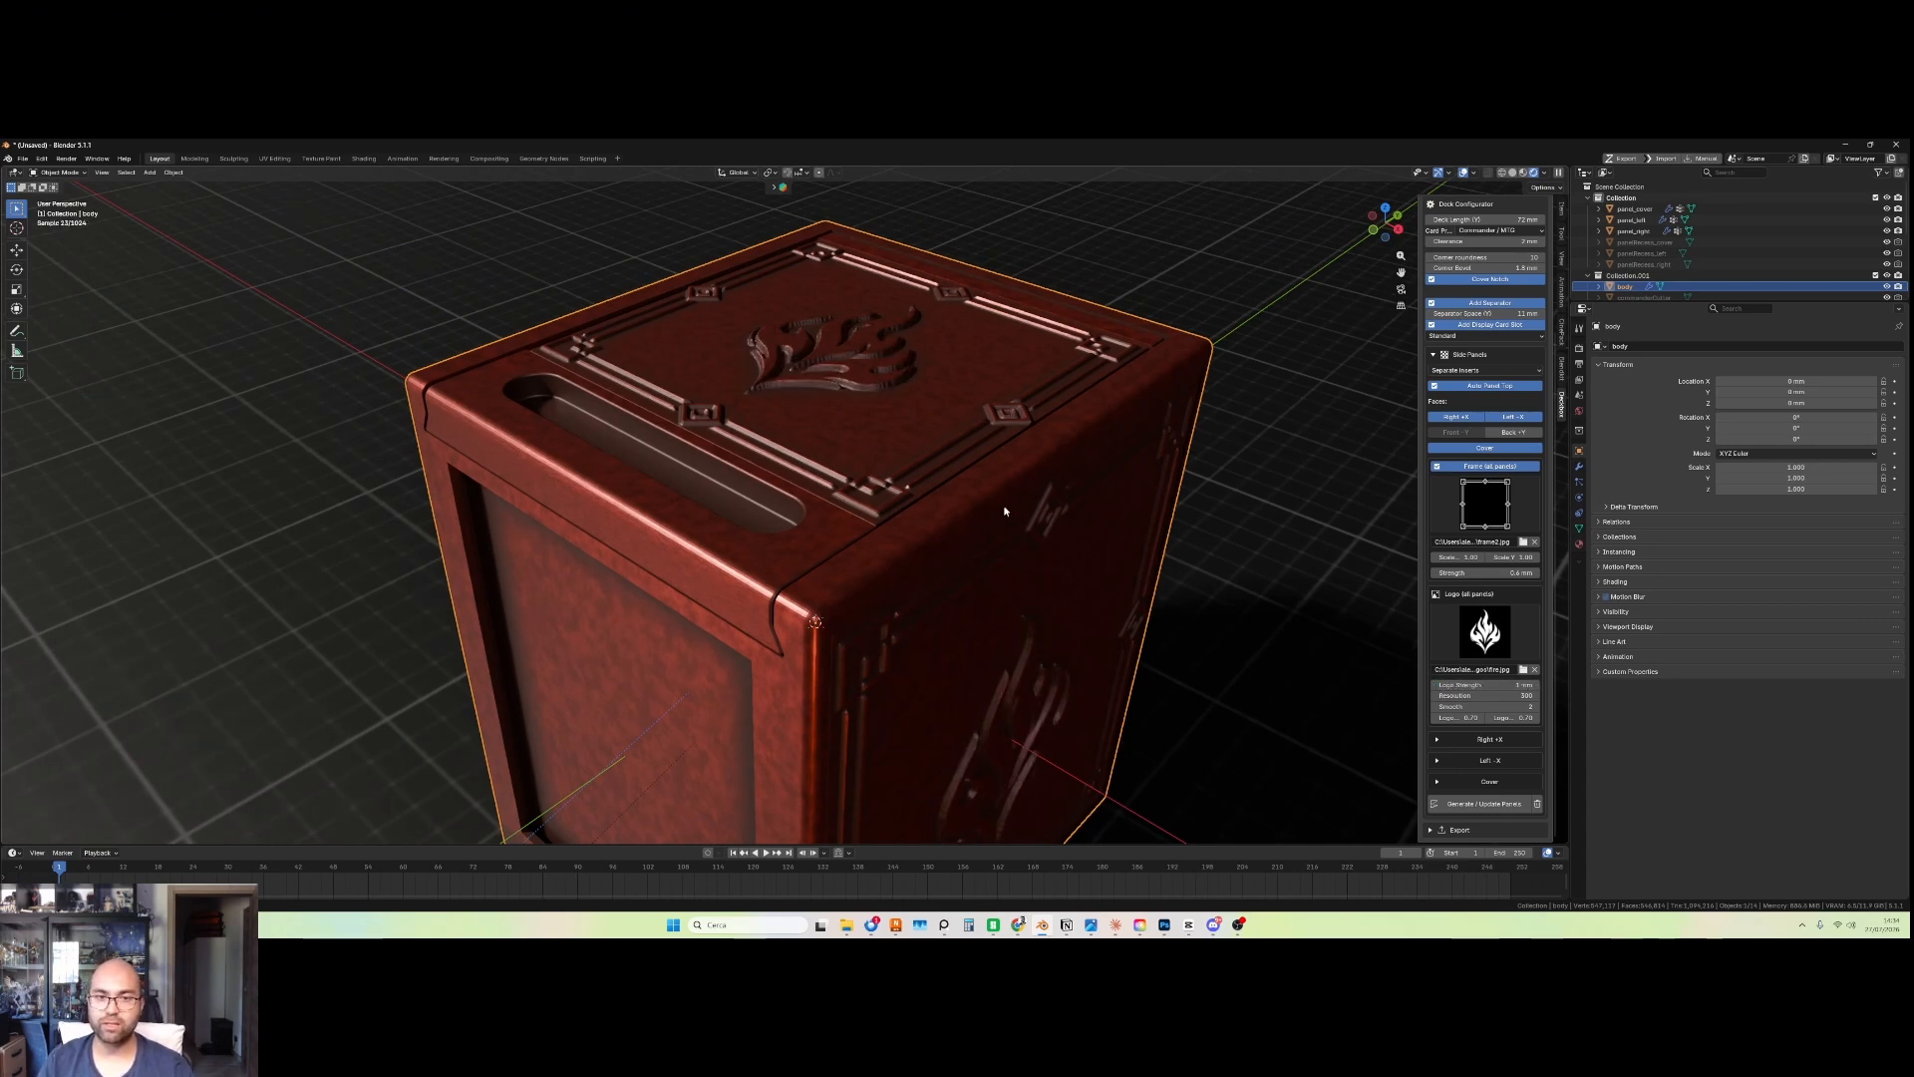
# Step: Change the logo for all panels to the tree image and the frame to the ornate scrolling leaf design
pyautogui.click(1499, 688)
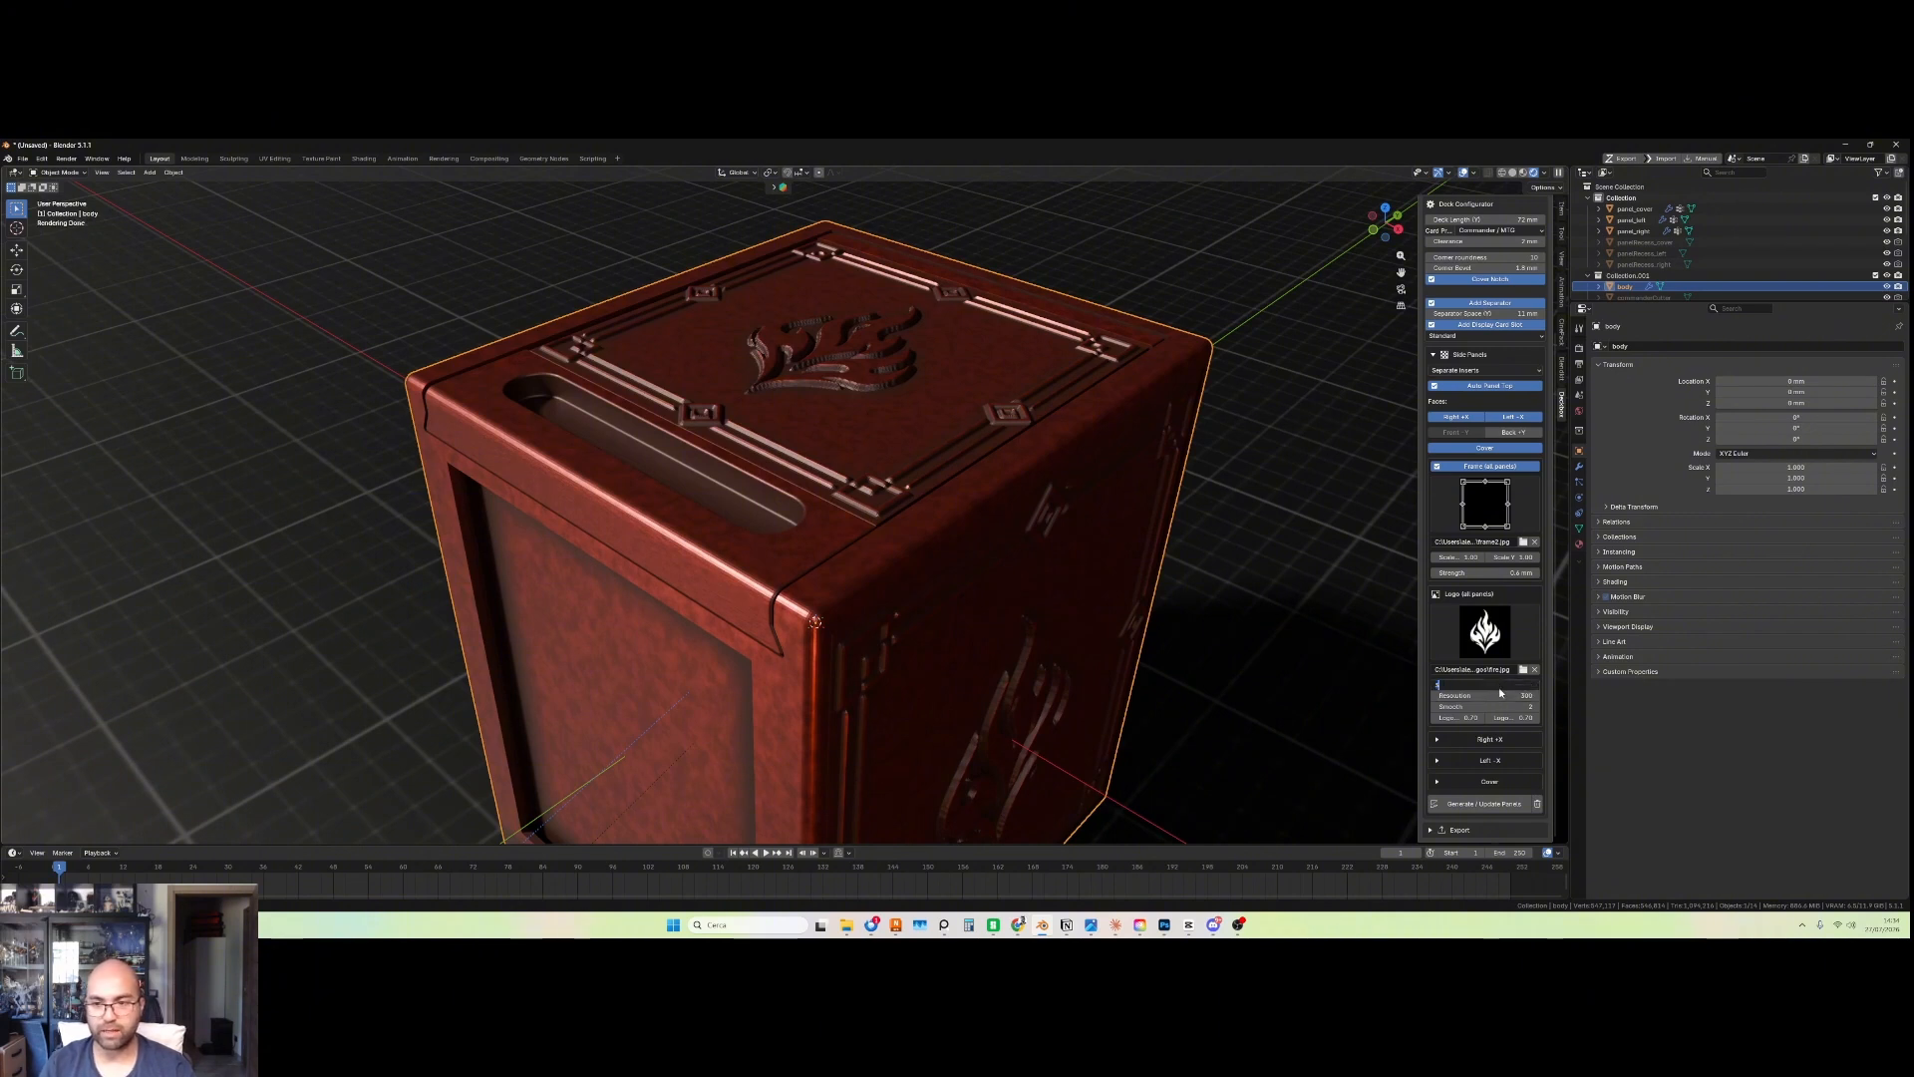
pyautogui.click(1477, 508)
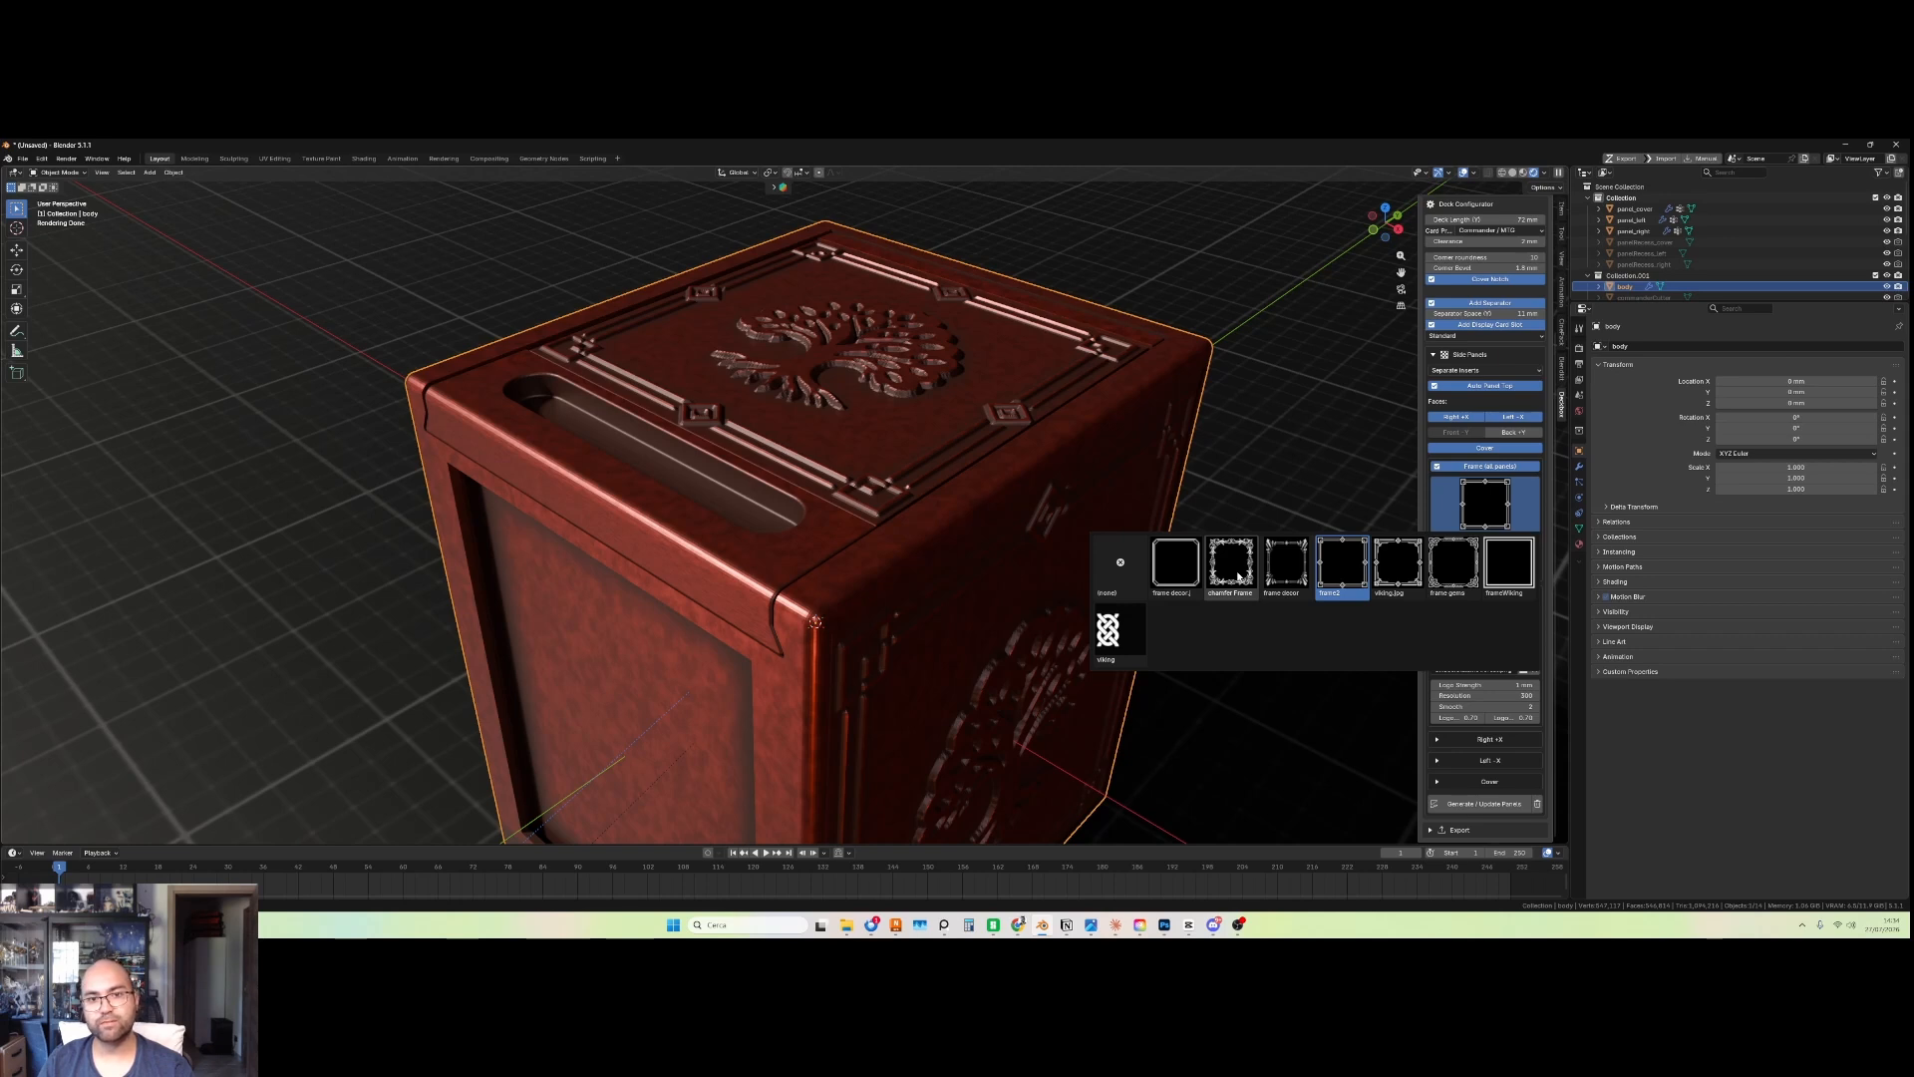
pyautogui.click(1238, 574)
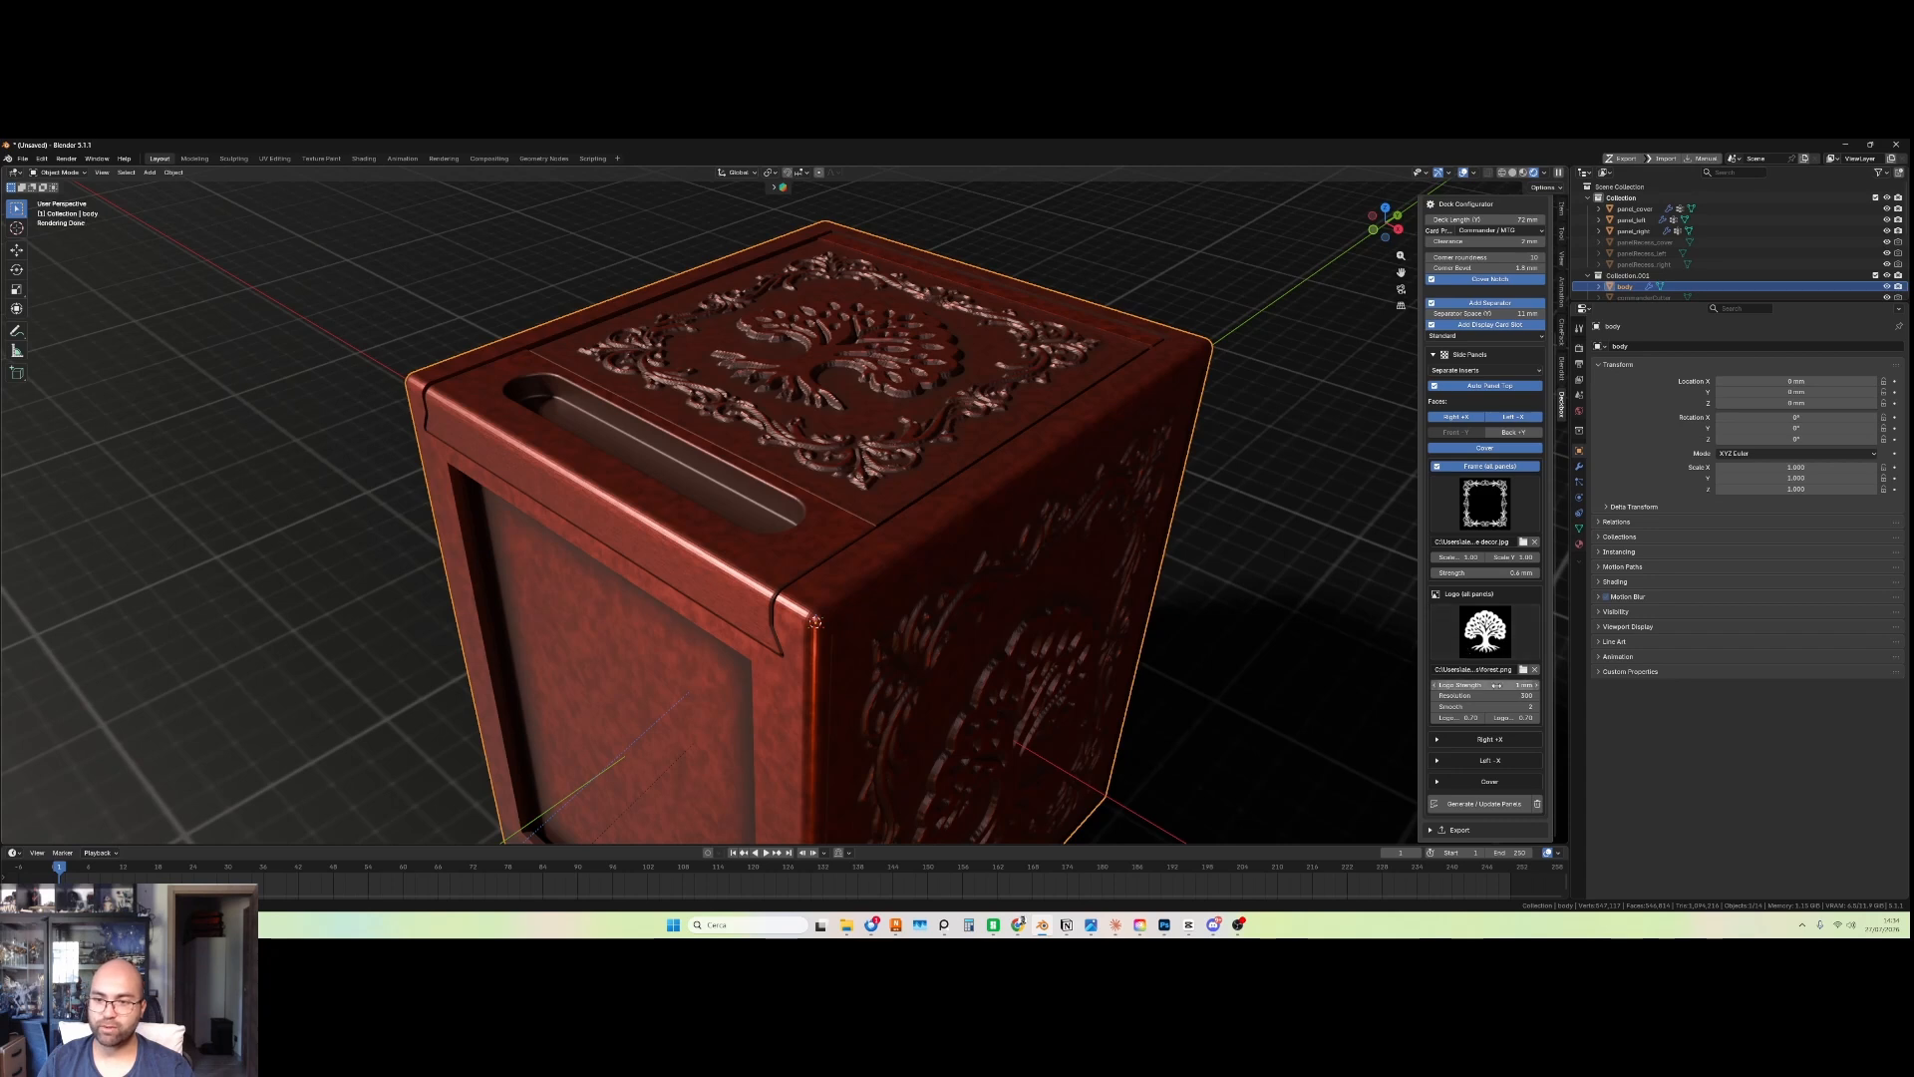
# Step: Check the panel mode options for the side panels and keep separate inserts
pyautogui.scroll(3, 1486, 514)
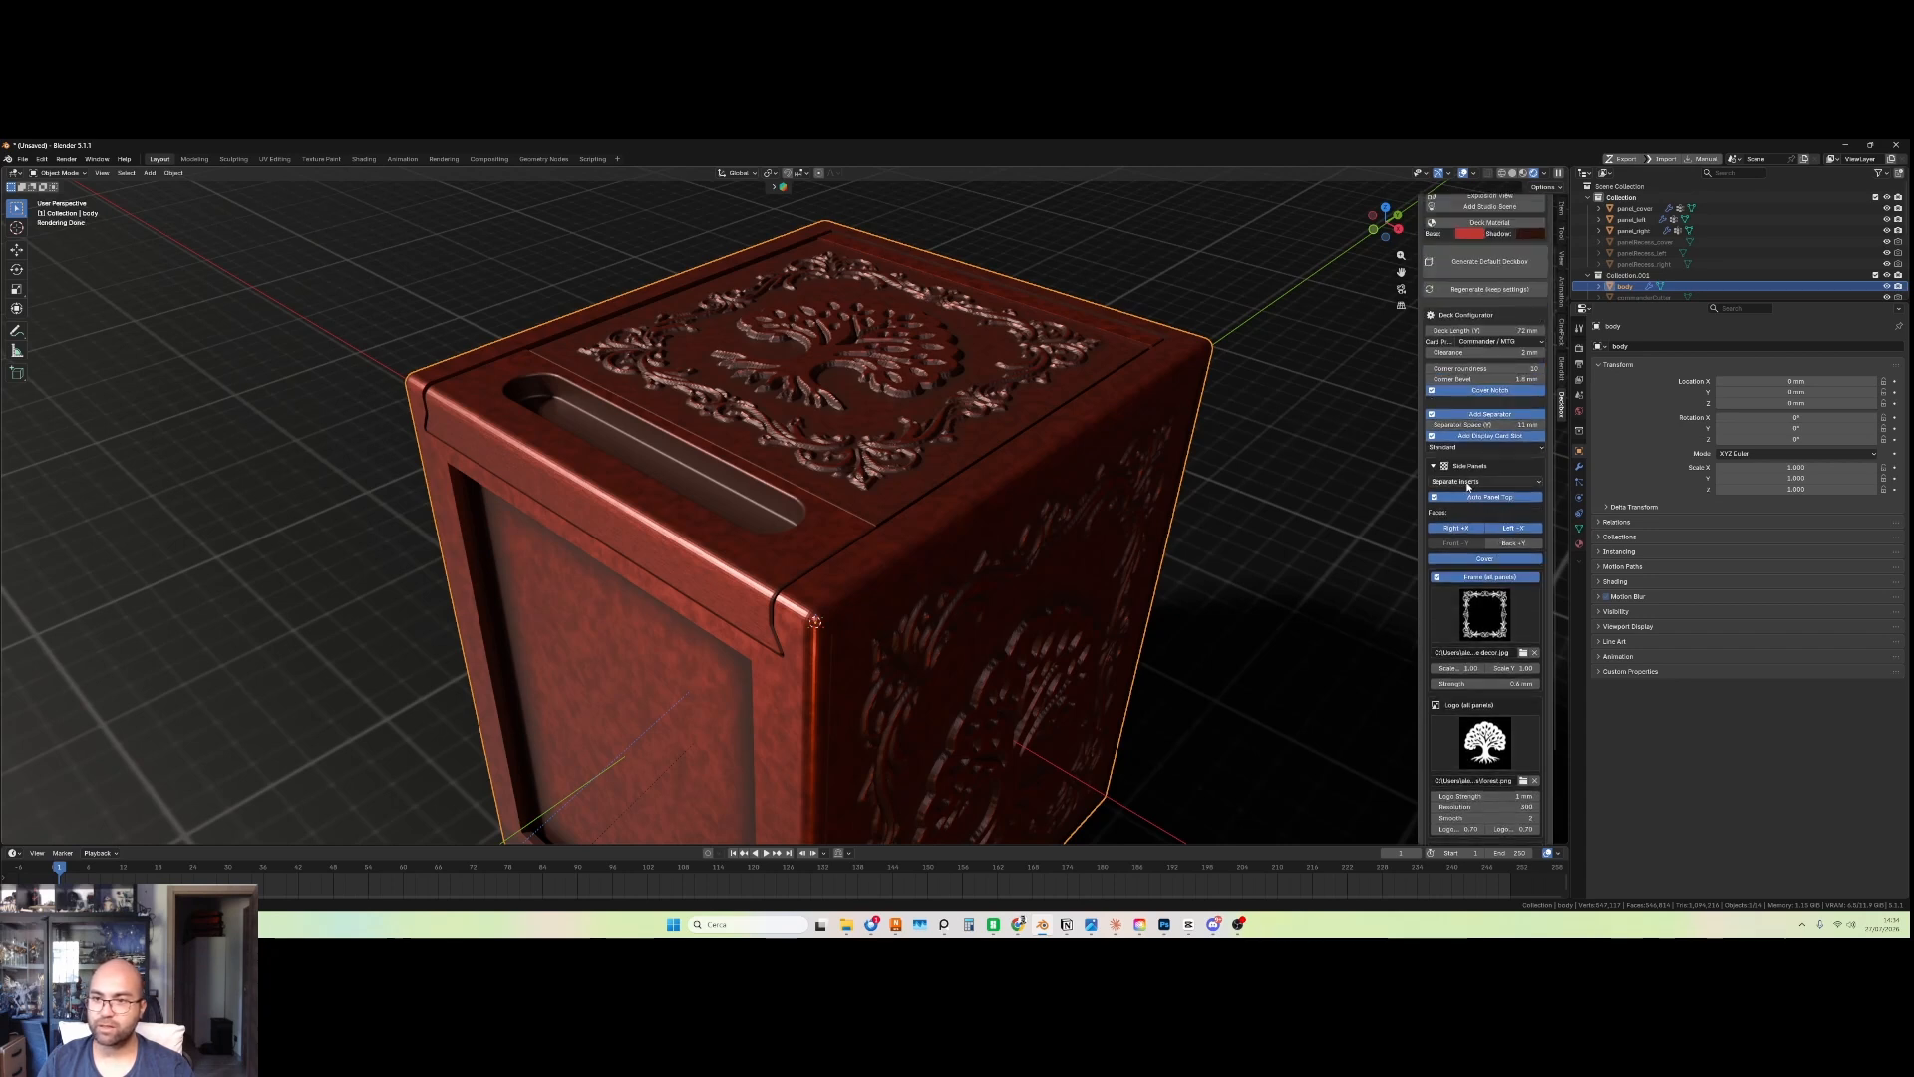
pyautogui.click(1468, 483)
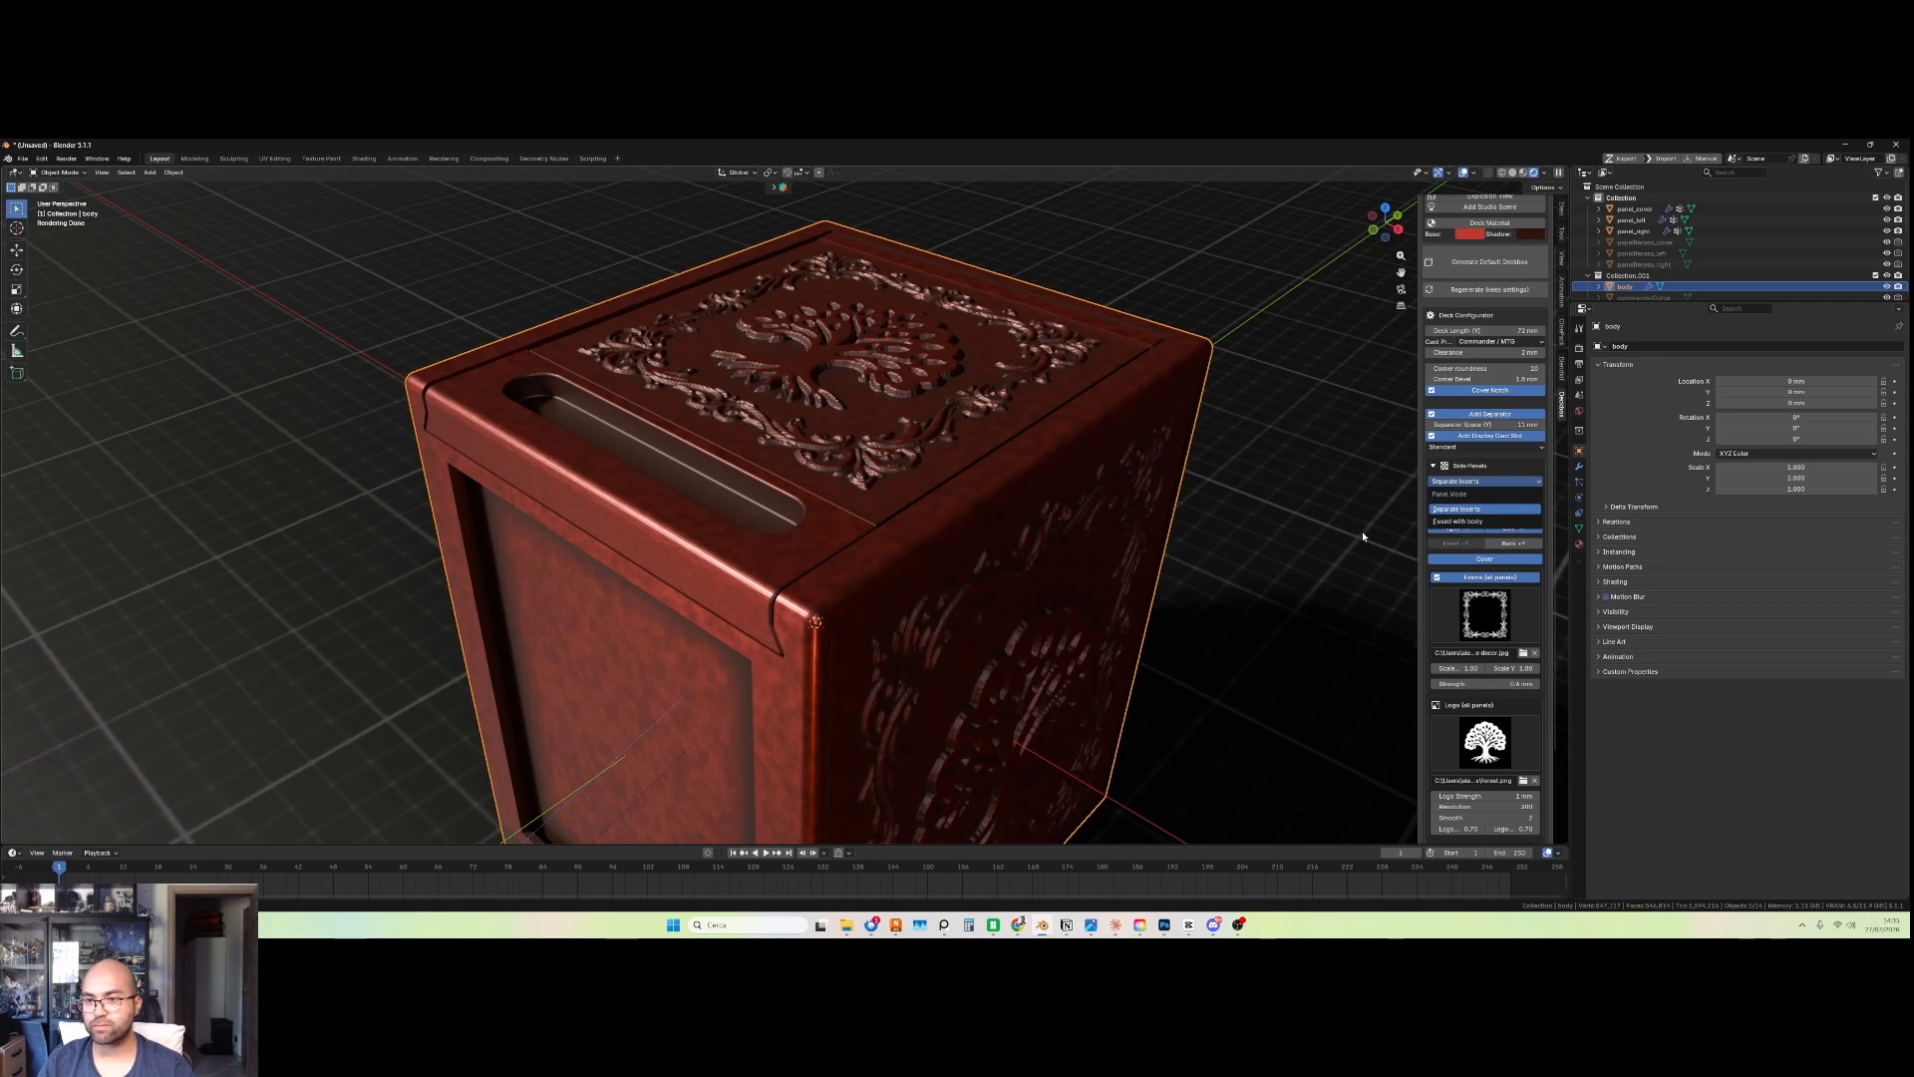
pyautogui.click(1459, 509)
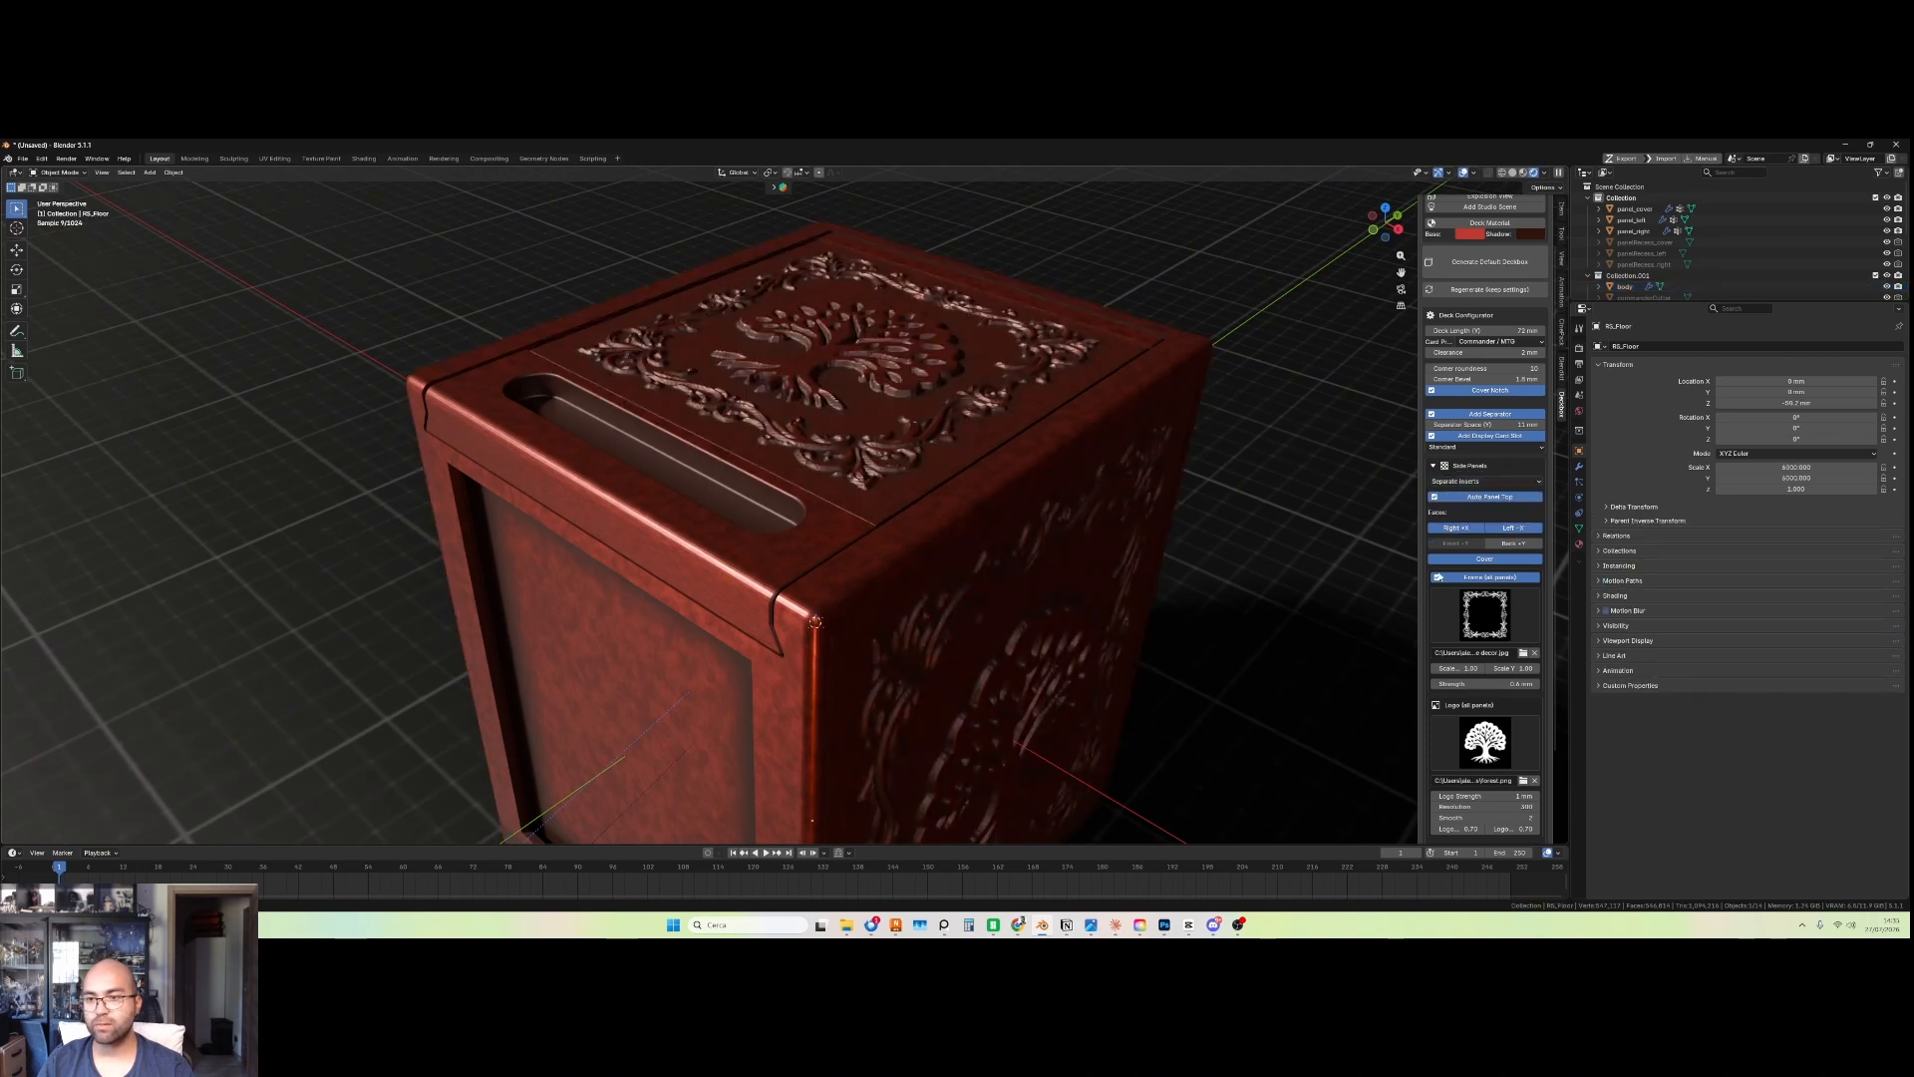
# Step: Set the export name of the deckbox to testDebox
pyautogui.scroll(-3, 1499, 668)
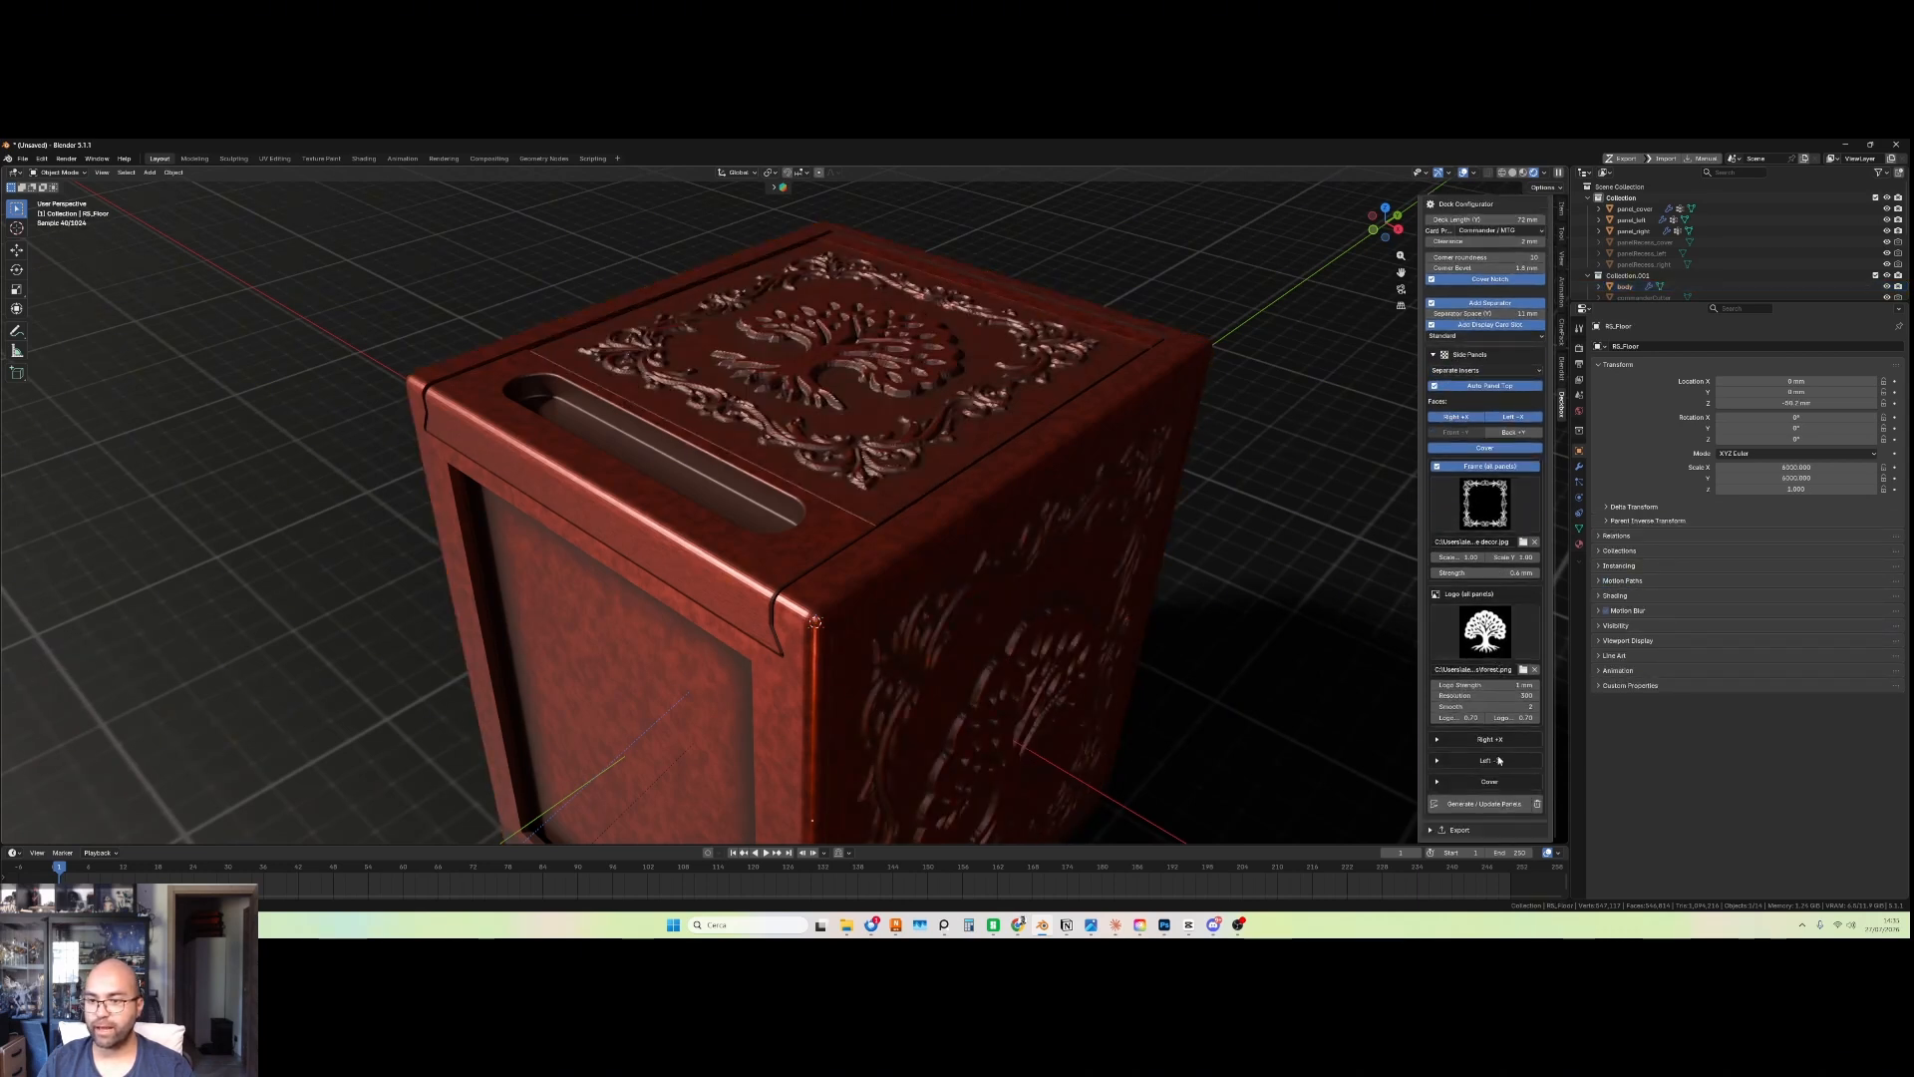
pyautogui.click(1431, 832)
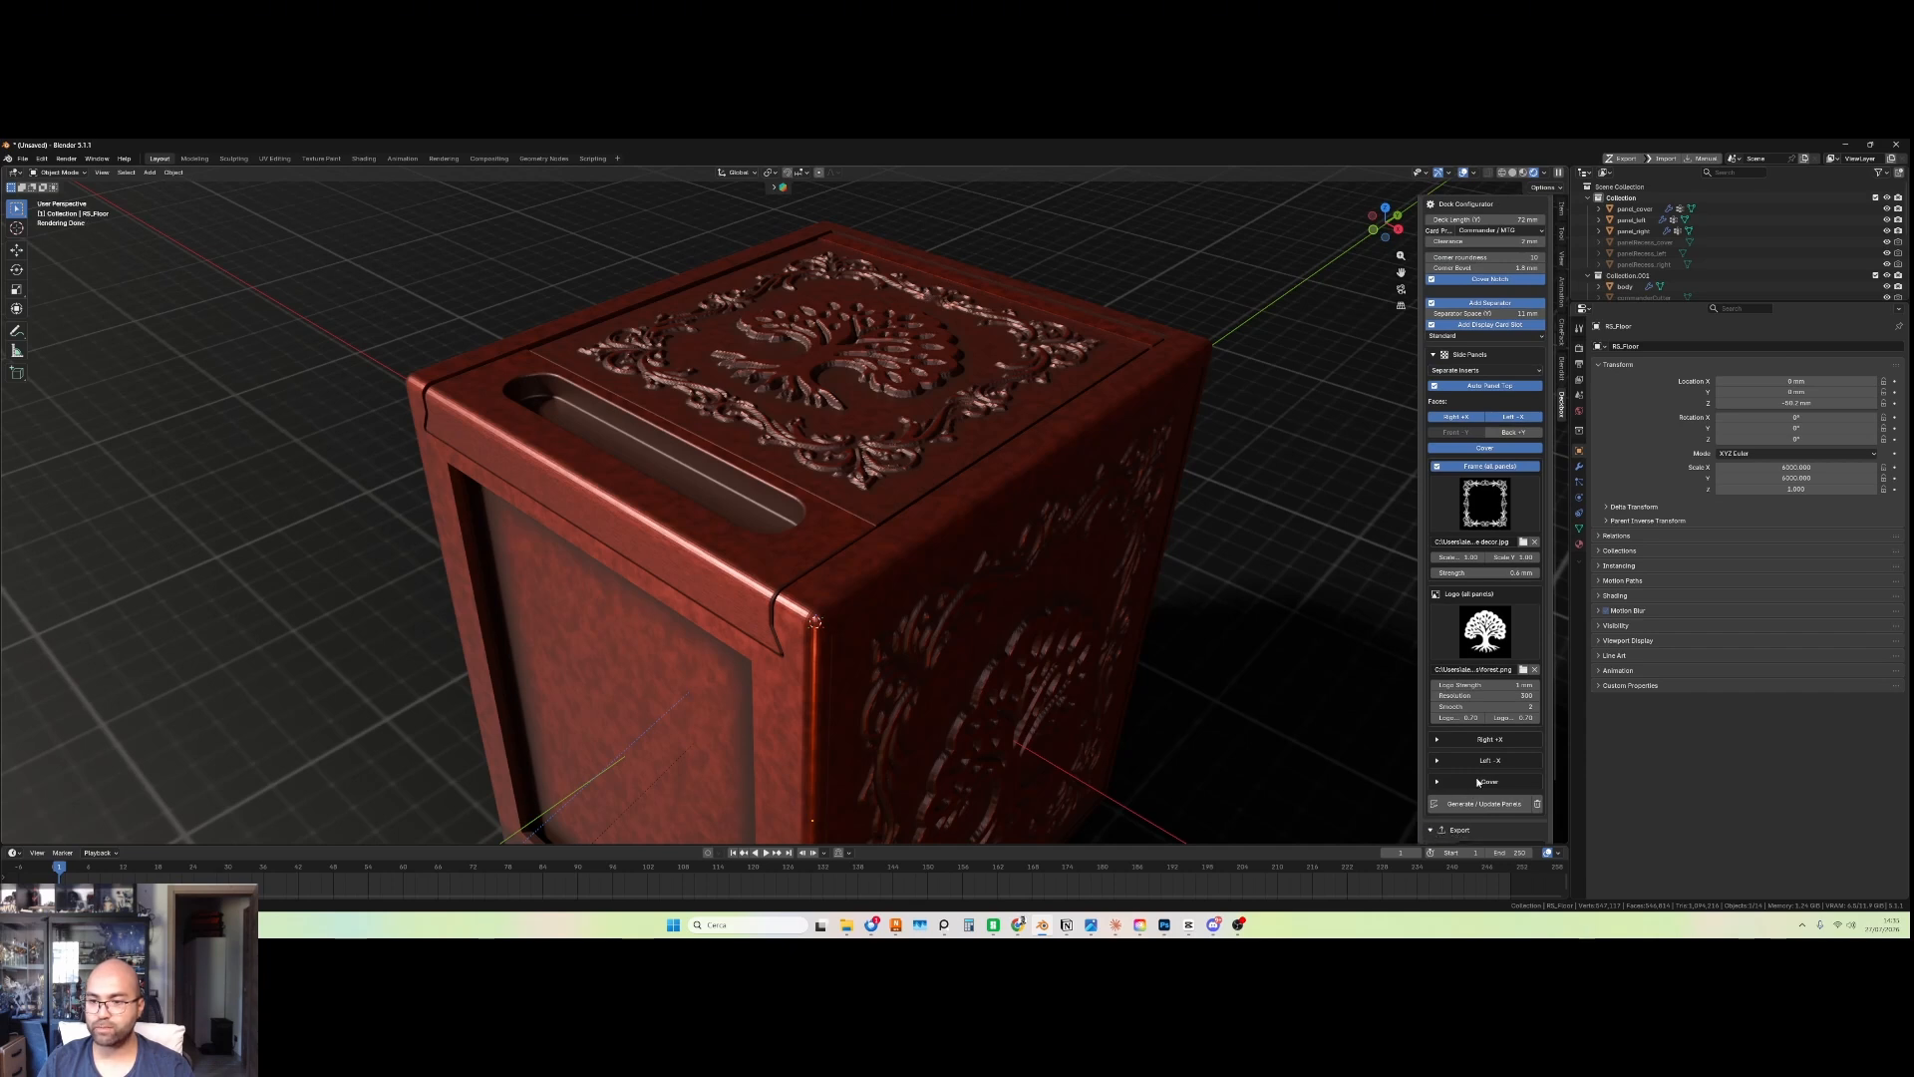
pyautogui.scroll(-2, 1486, 778)
pyautogui.click(1486, 764)
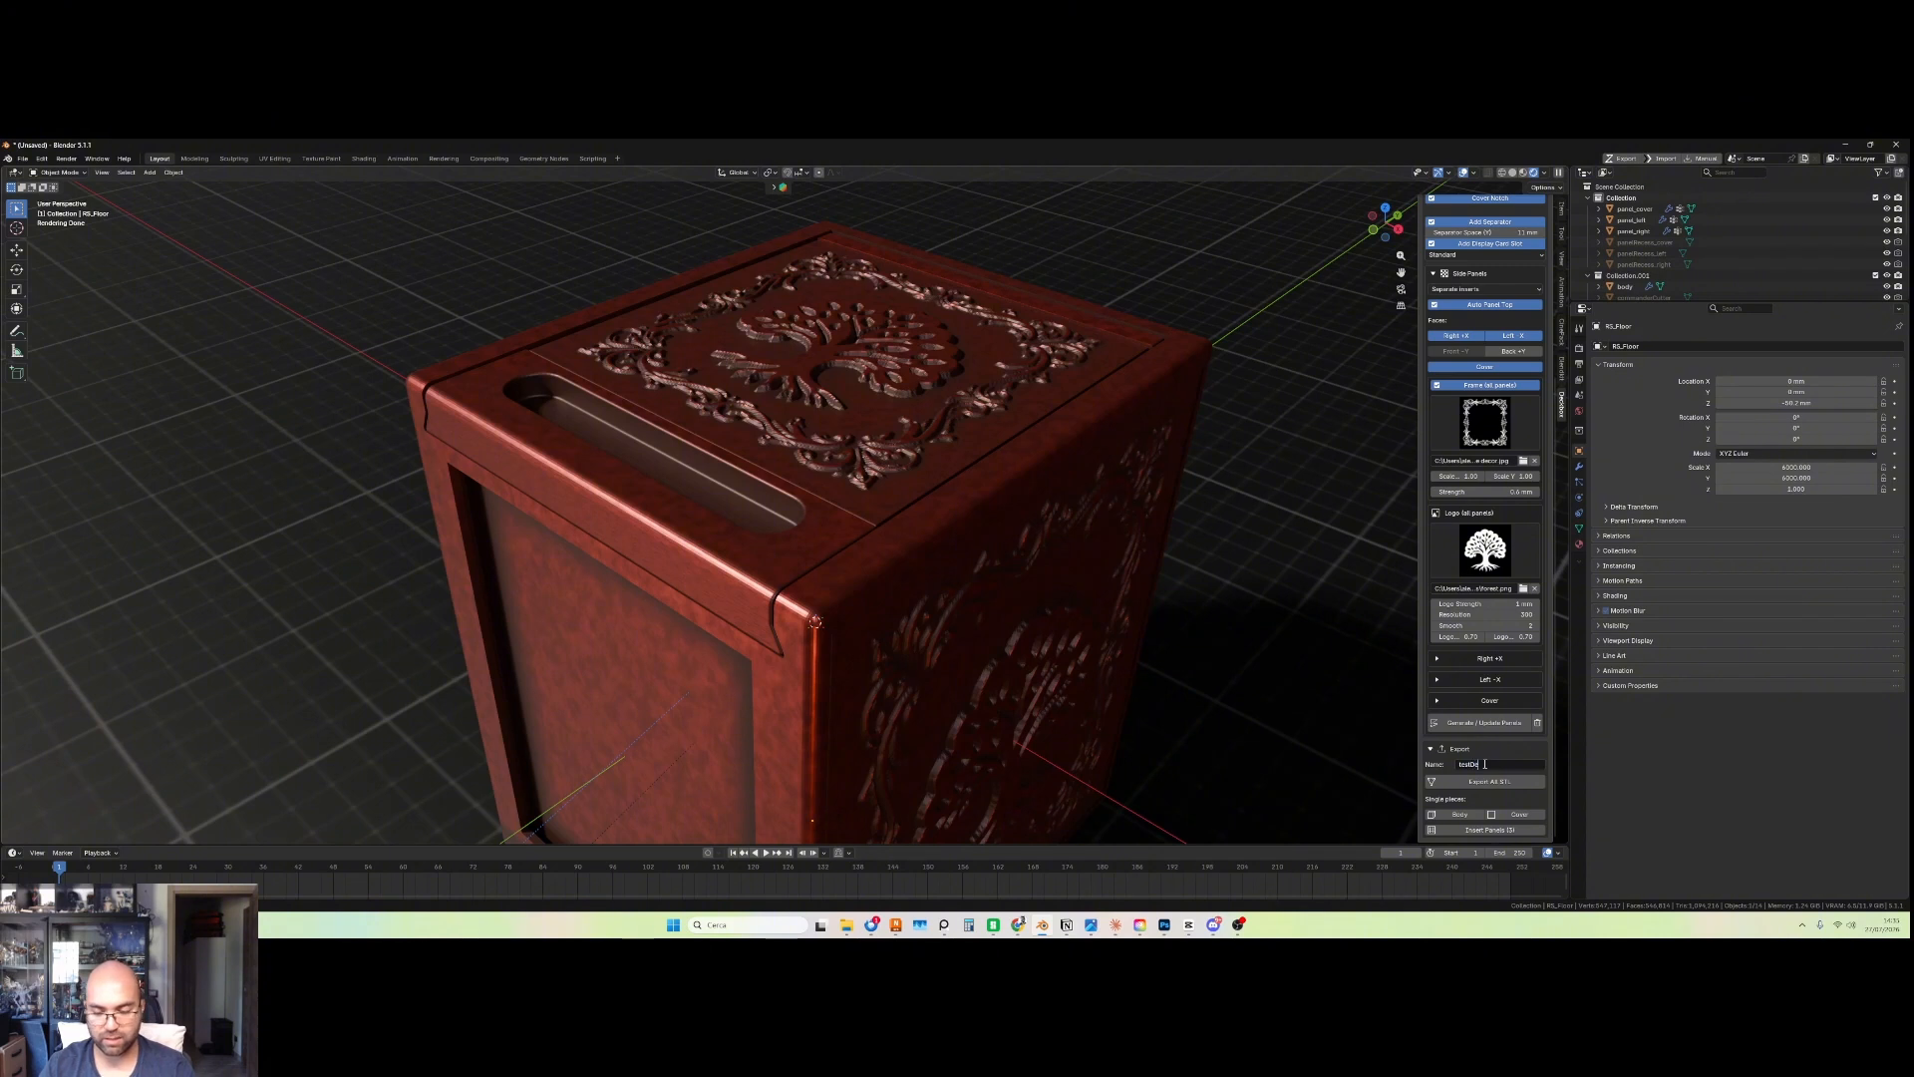
pyautogui.write('testDebox')
pyautogui.press('Return')
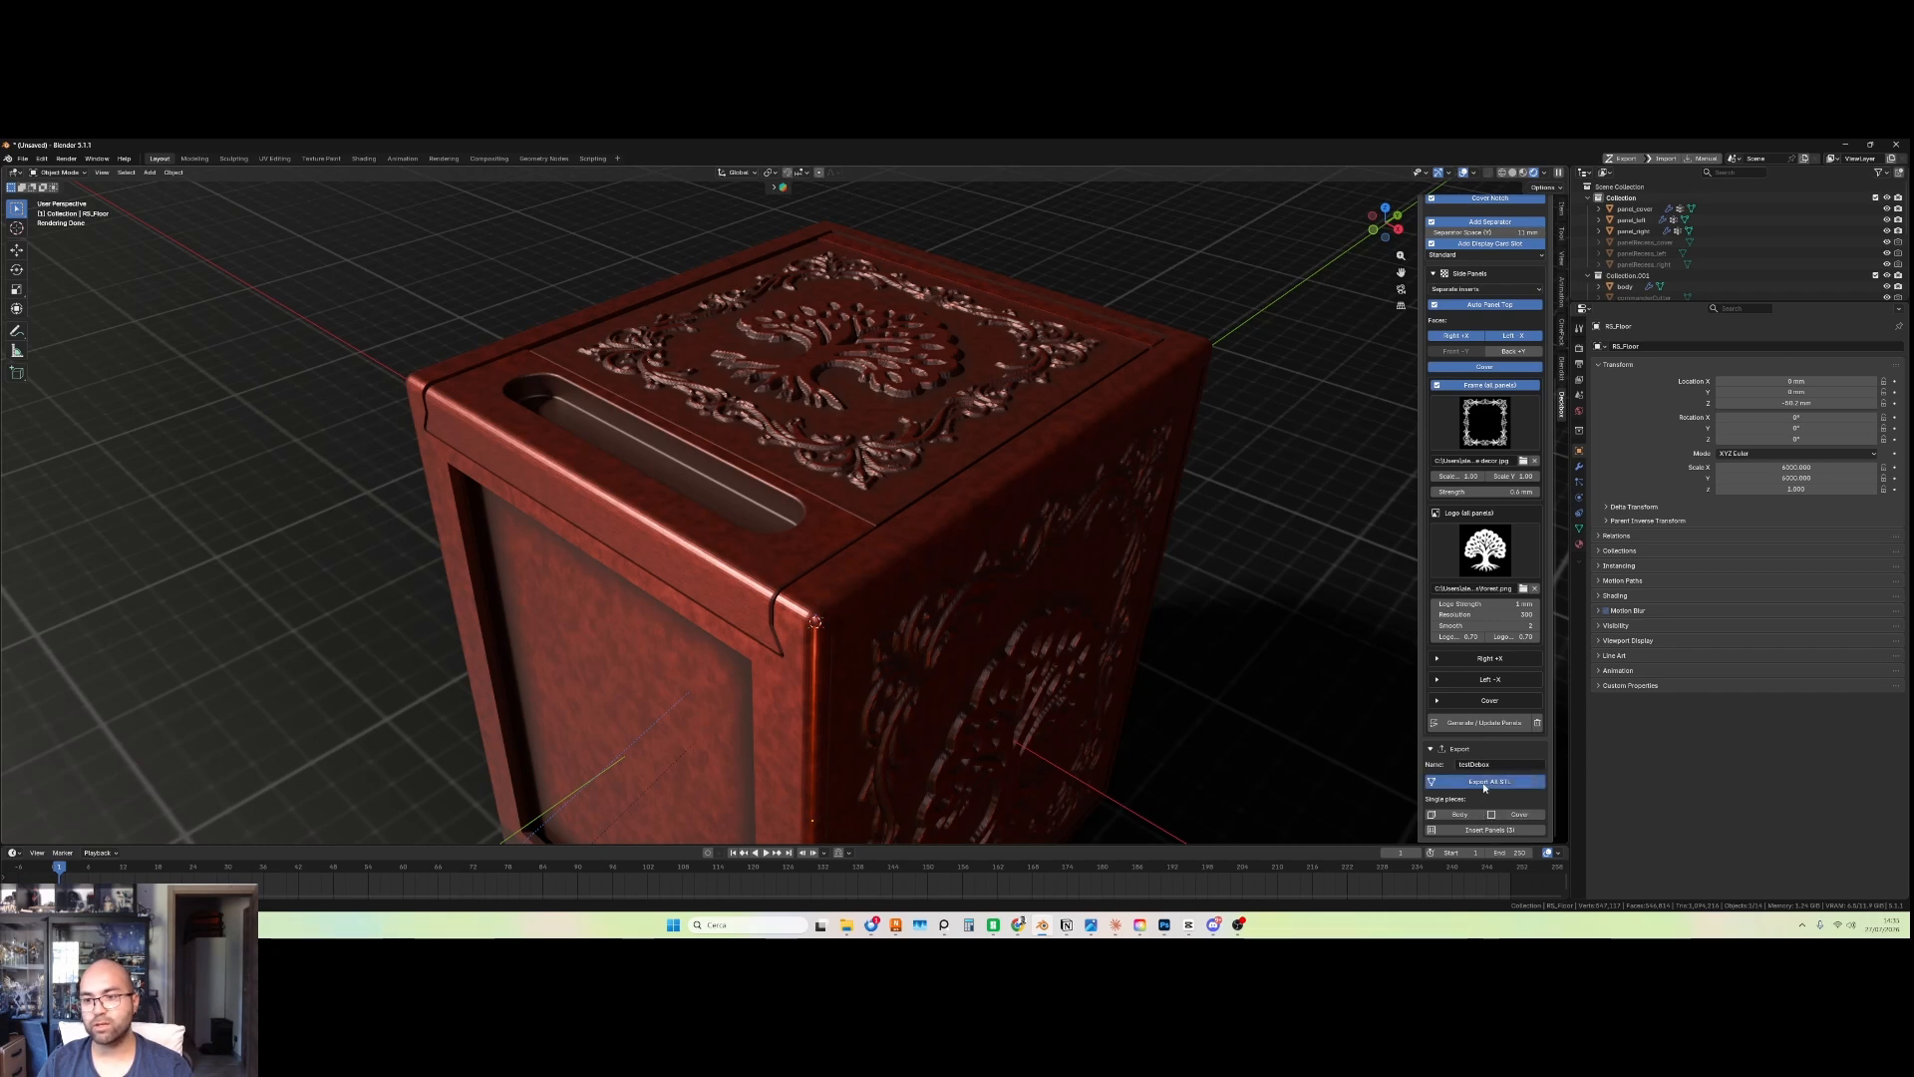
# Step: Start exporting all STL files and find the test deckbox folder in Downloads by searching for "test"
pyautogui.click(1485, 784)
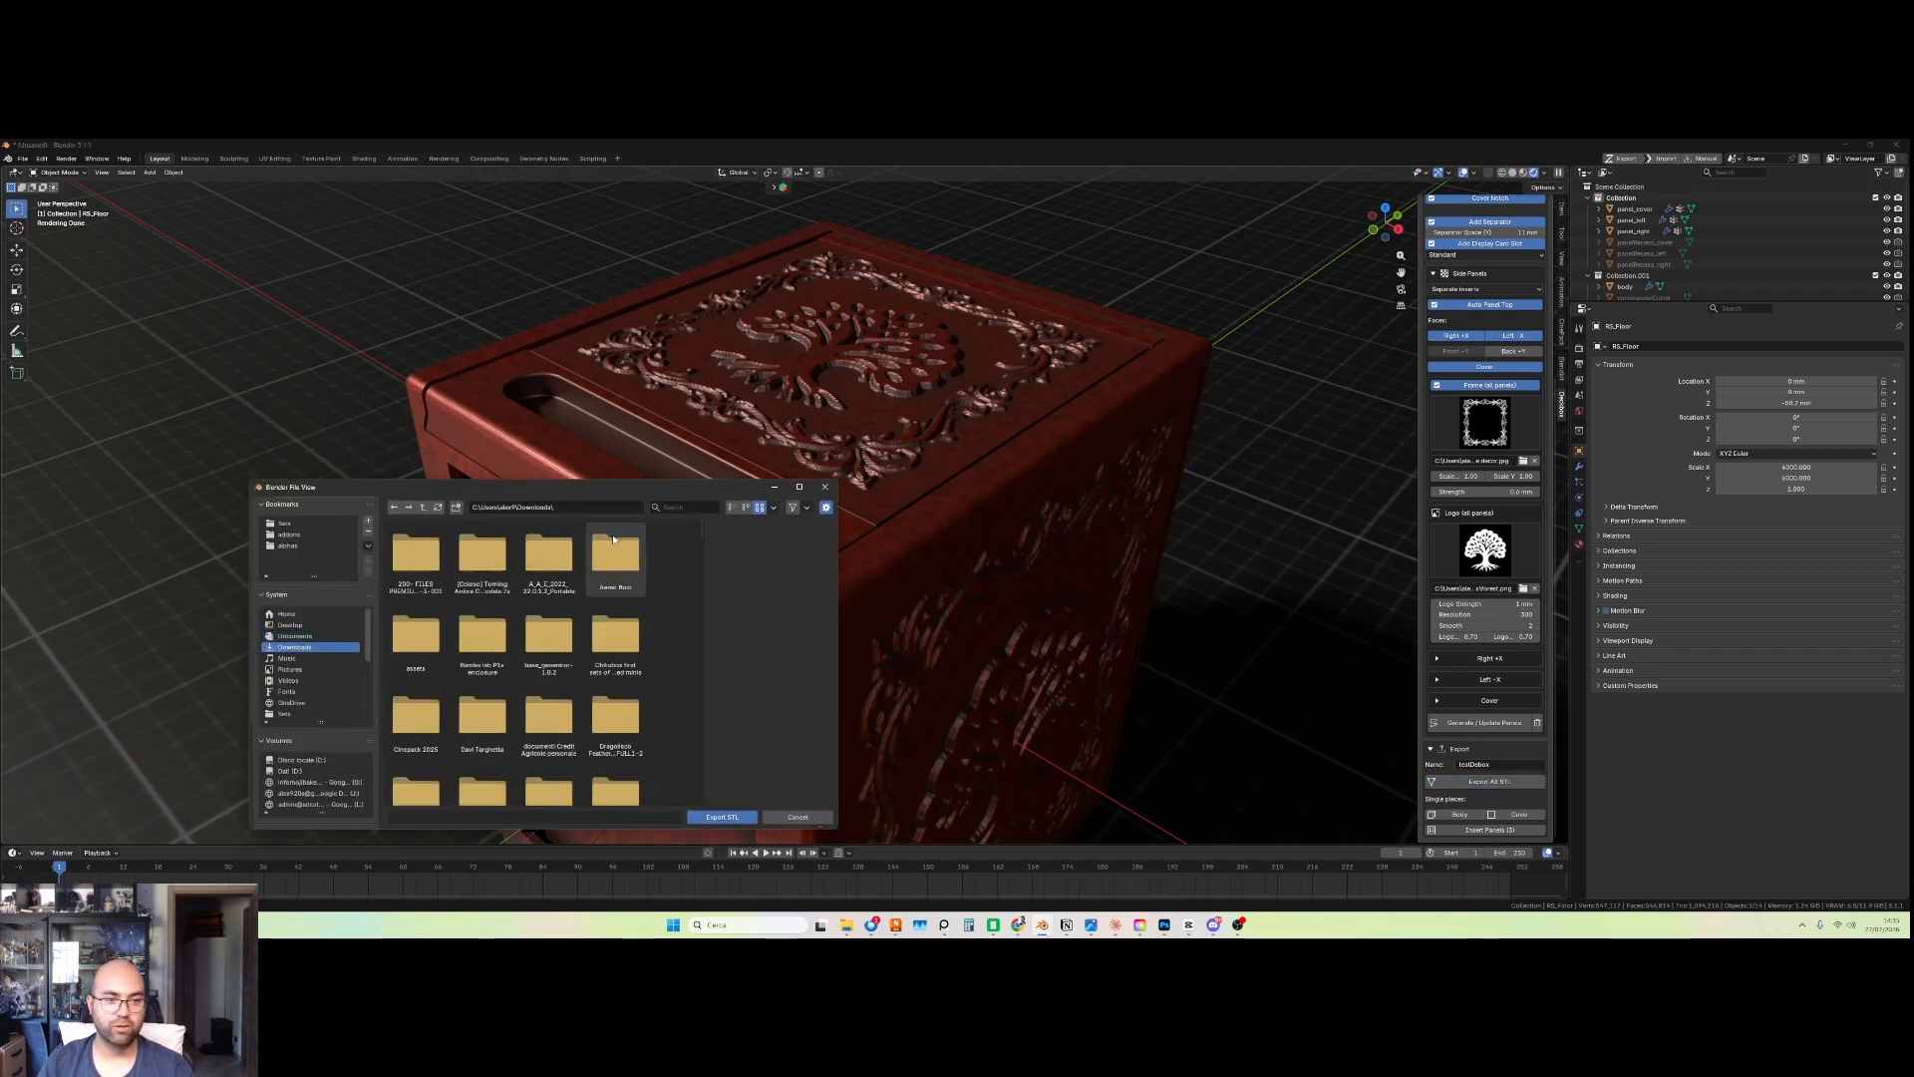
pyautogui.click(673, 508)
pyautogui.write('test')
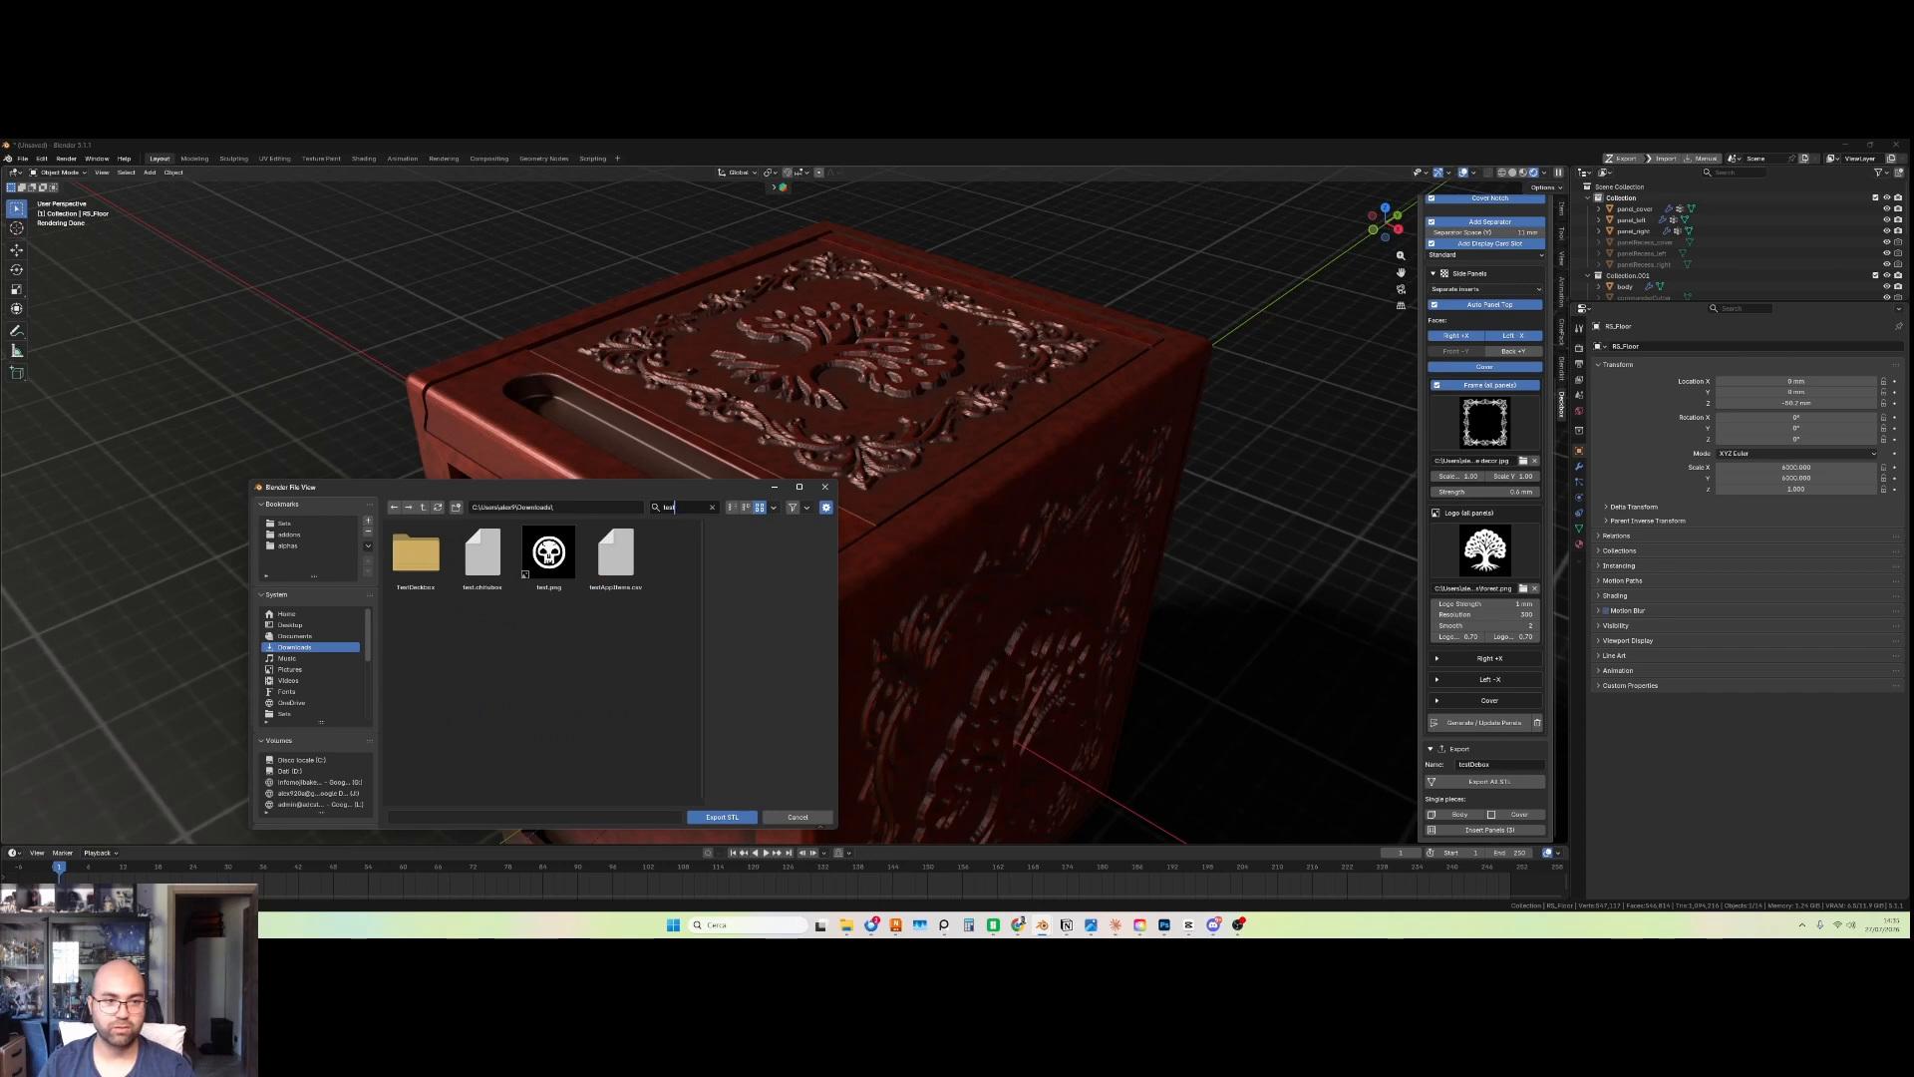
pyautogui.doubleClick(416, 554)
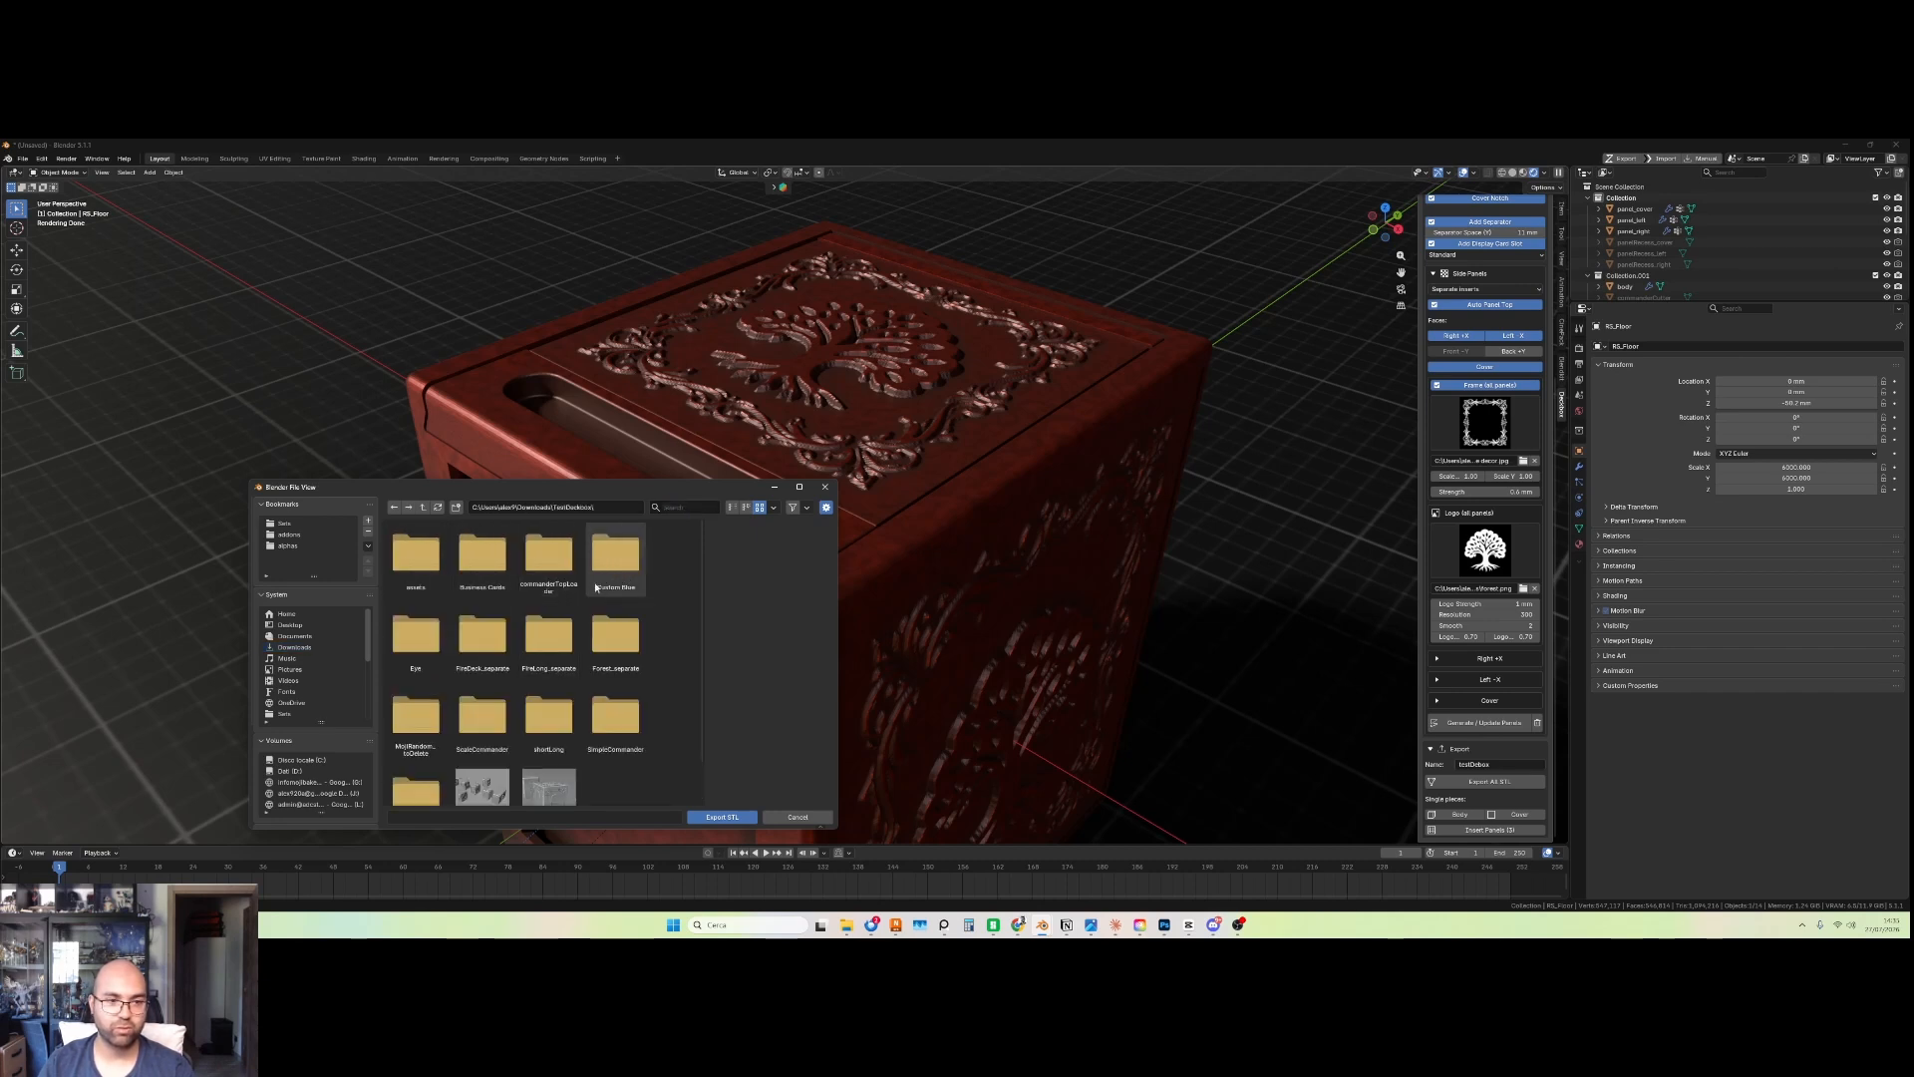
# Step: Create a folder named tutorial and export all the deckbox STL files into it
pyautogui.click(456, 508)
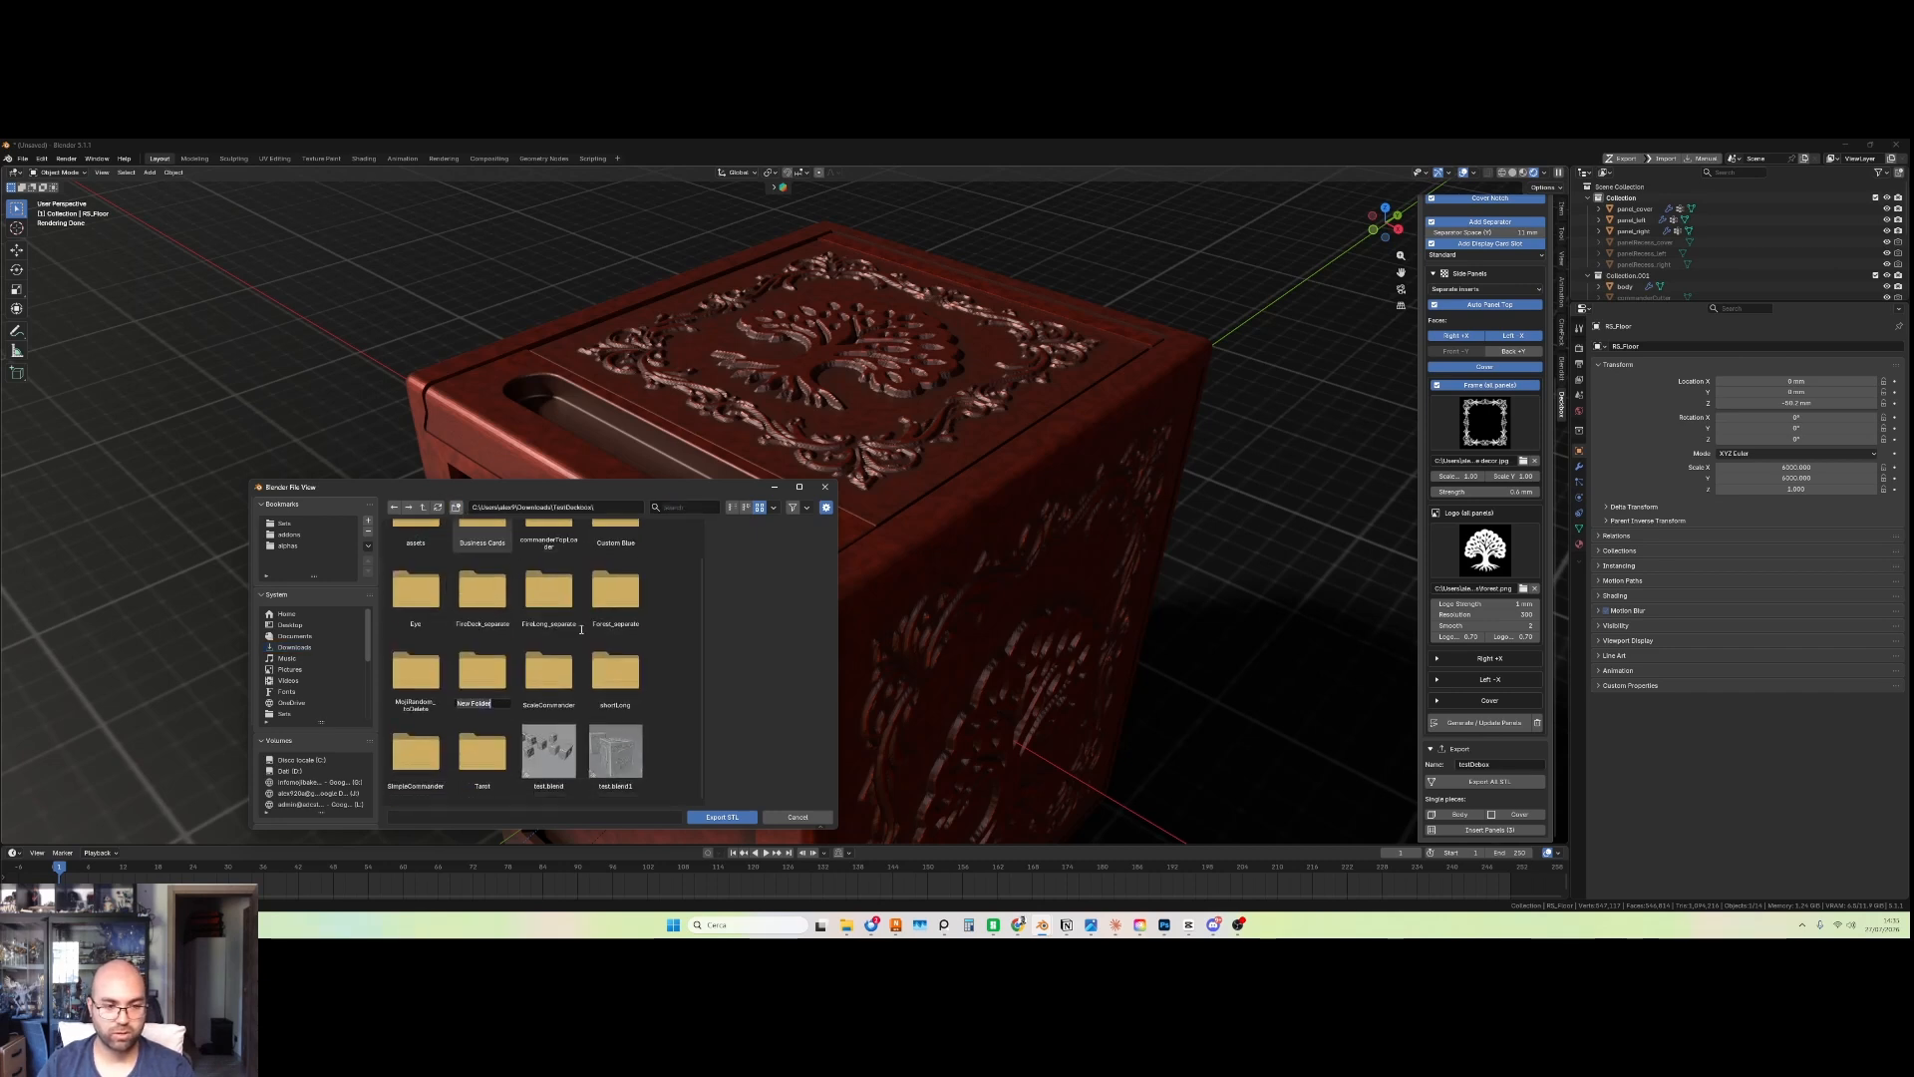
pyautogui.write('tutori')
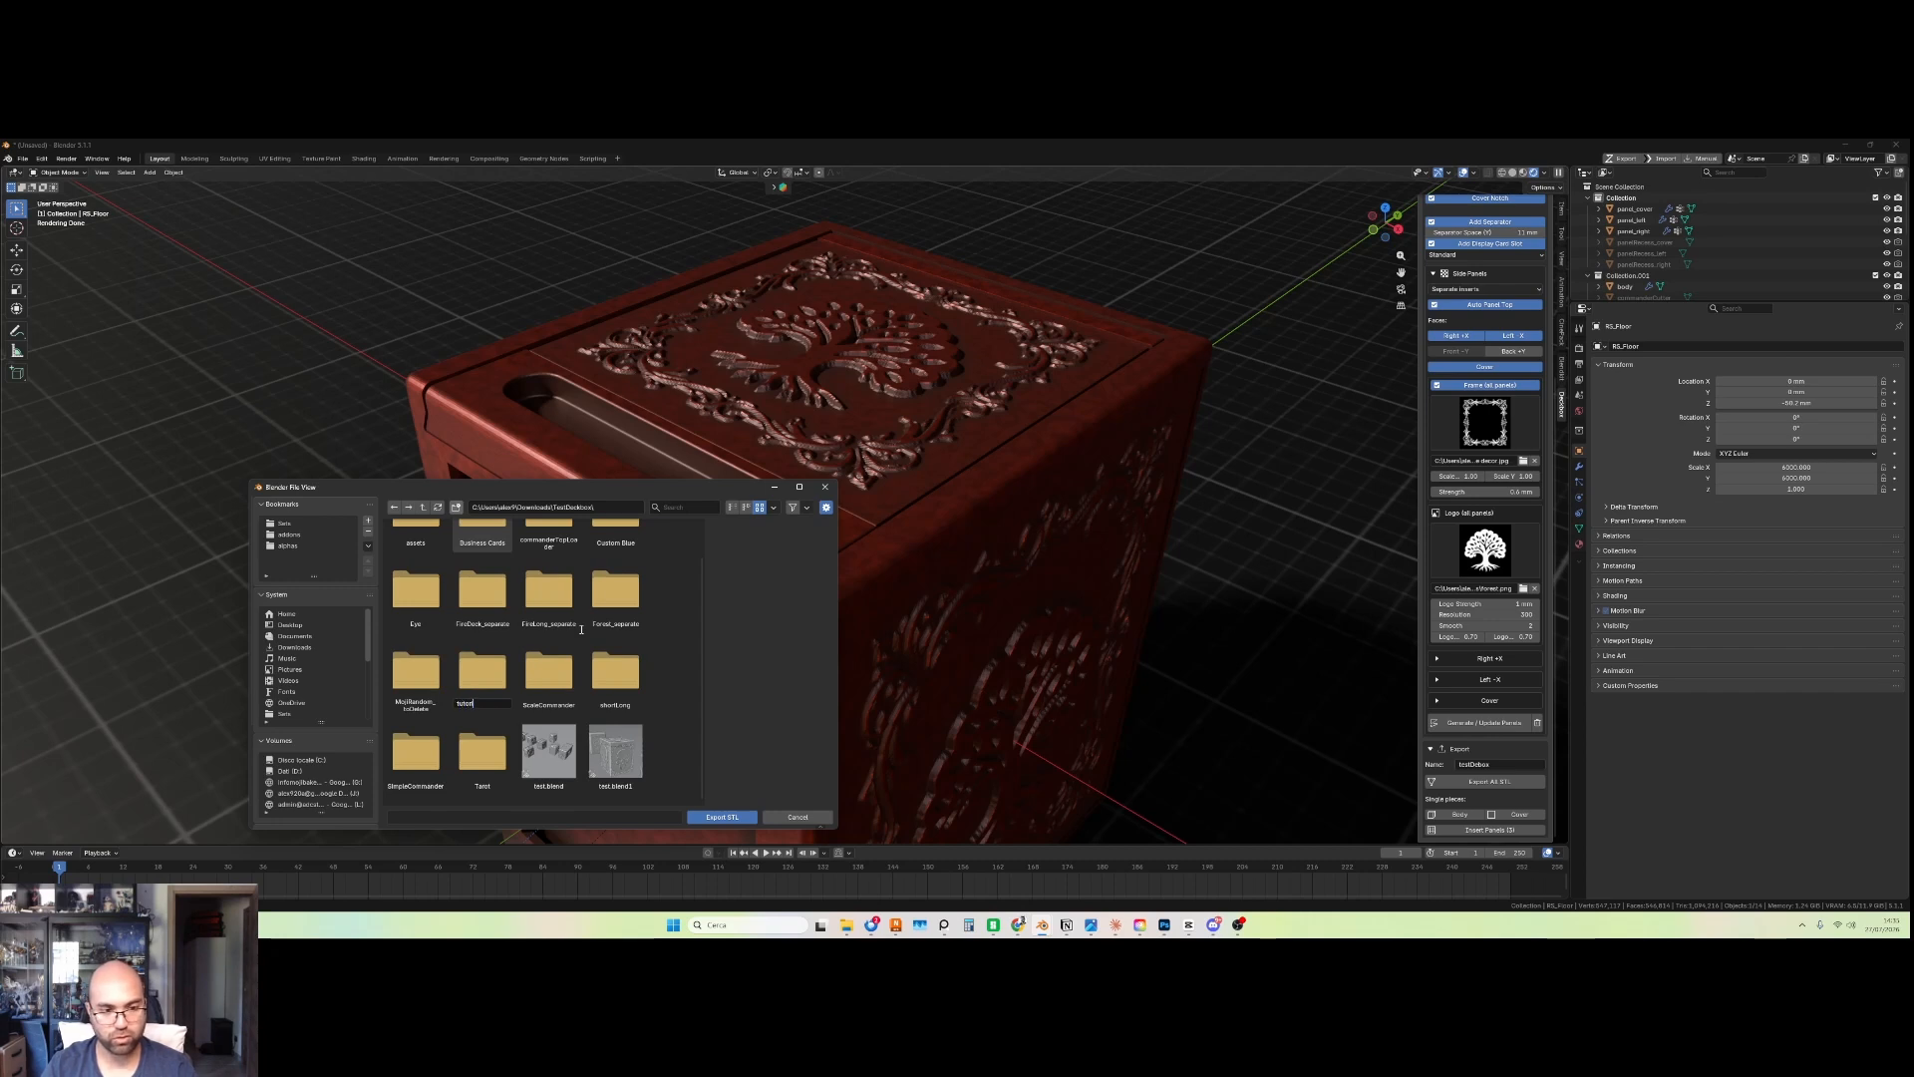
pyautogui.write('al')
pyautogui.press('Return')
pyautogui.press('Return')
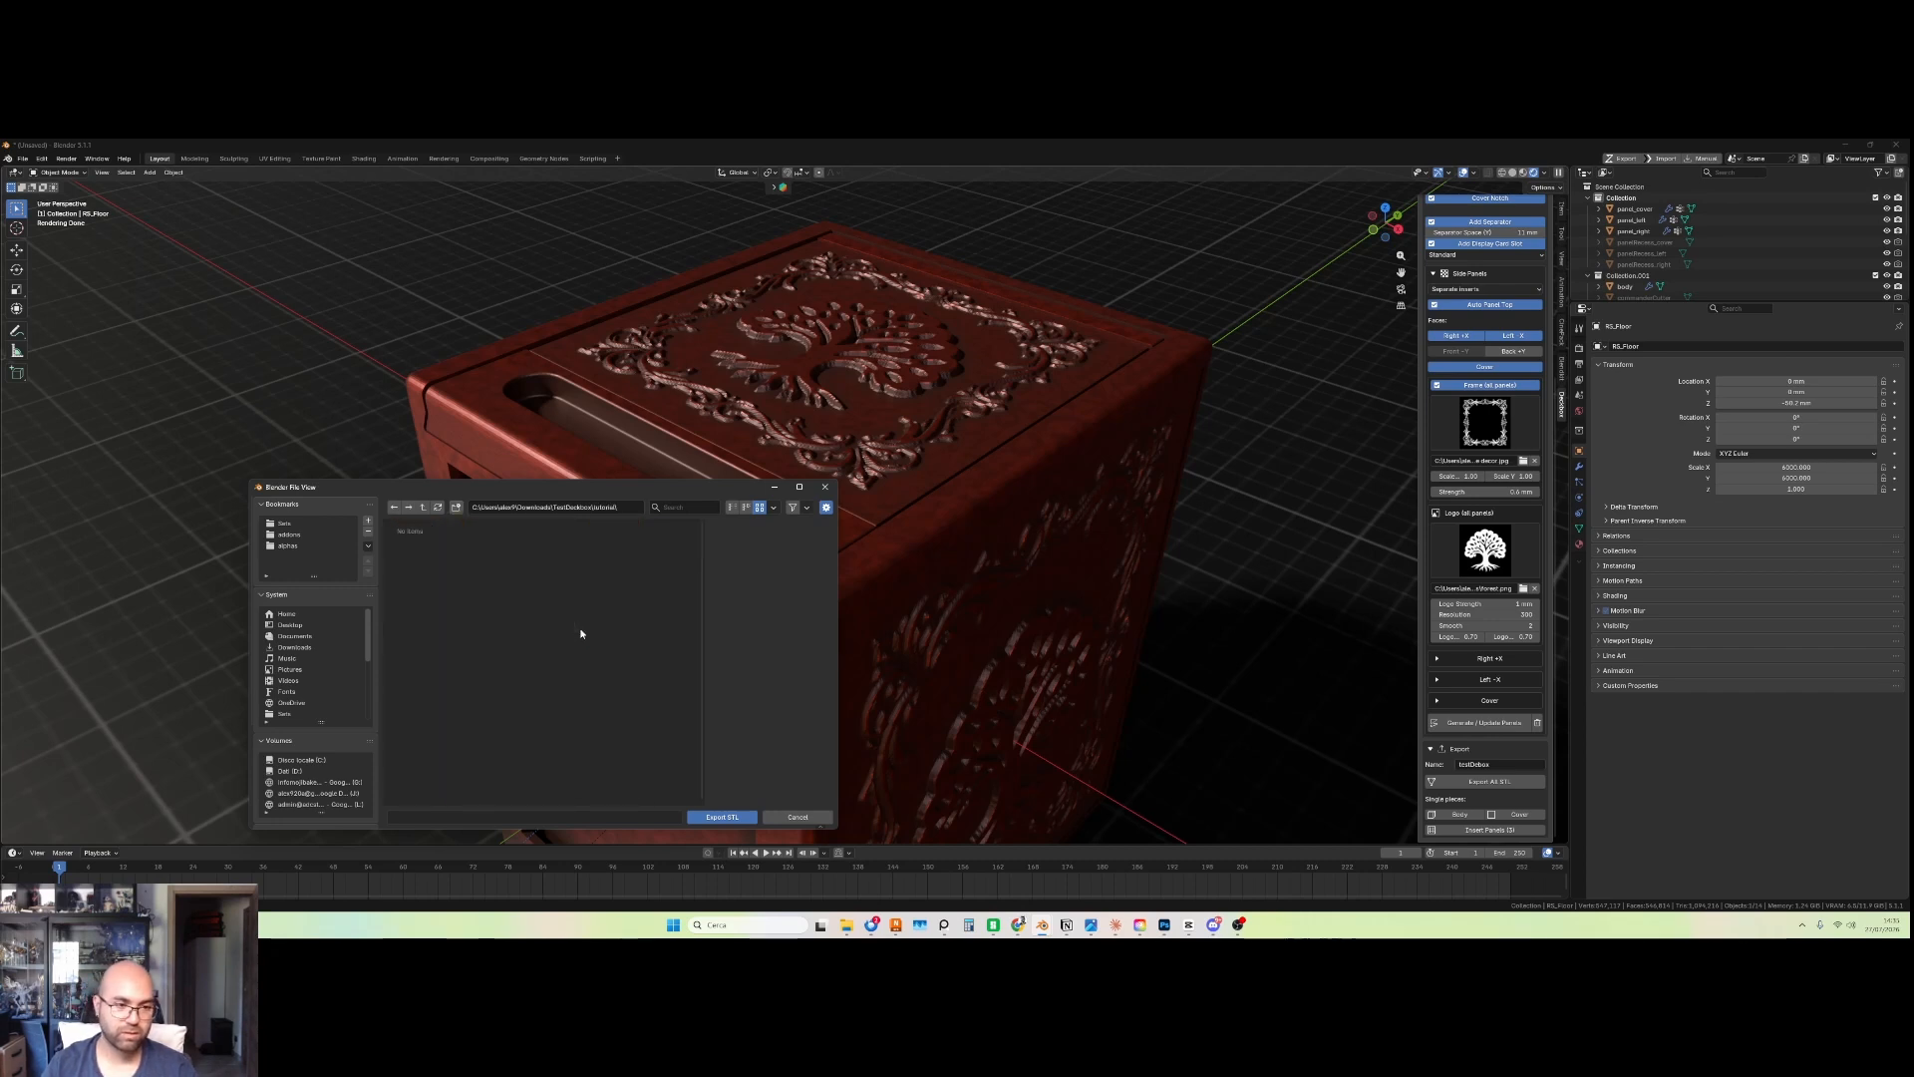
pyautogui.click(710, 816)
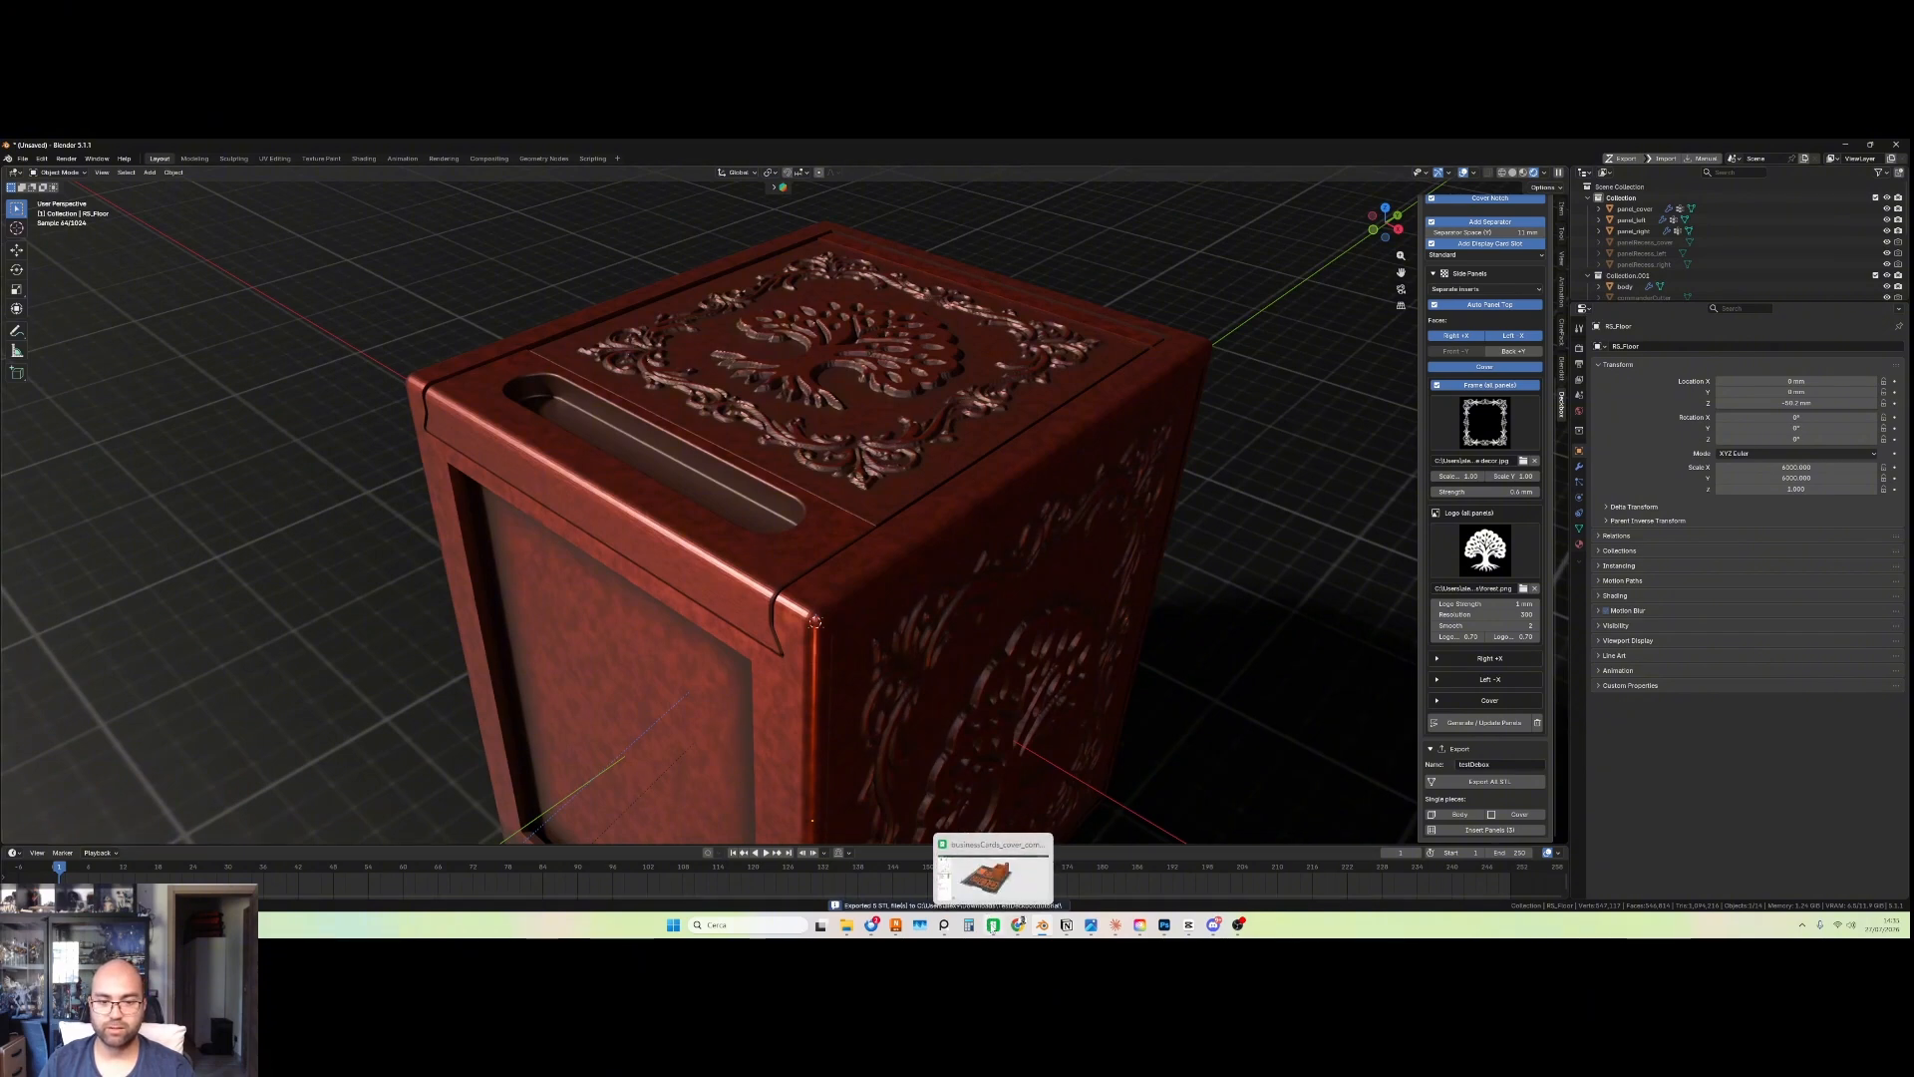
# Step: Switch to Bambu Studio and start colour painting on the left tree panel
pyautogui.click(994, 924)
pyautogui.click(925, 587)
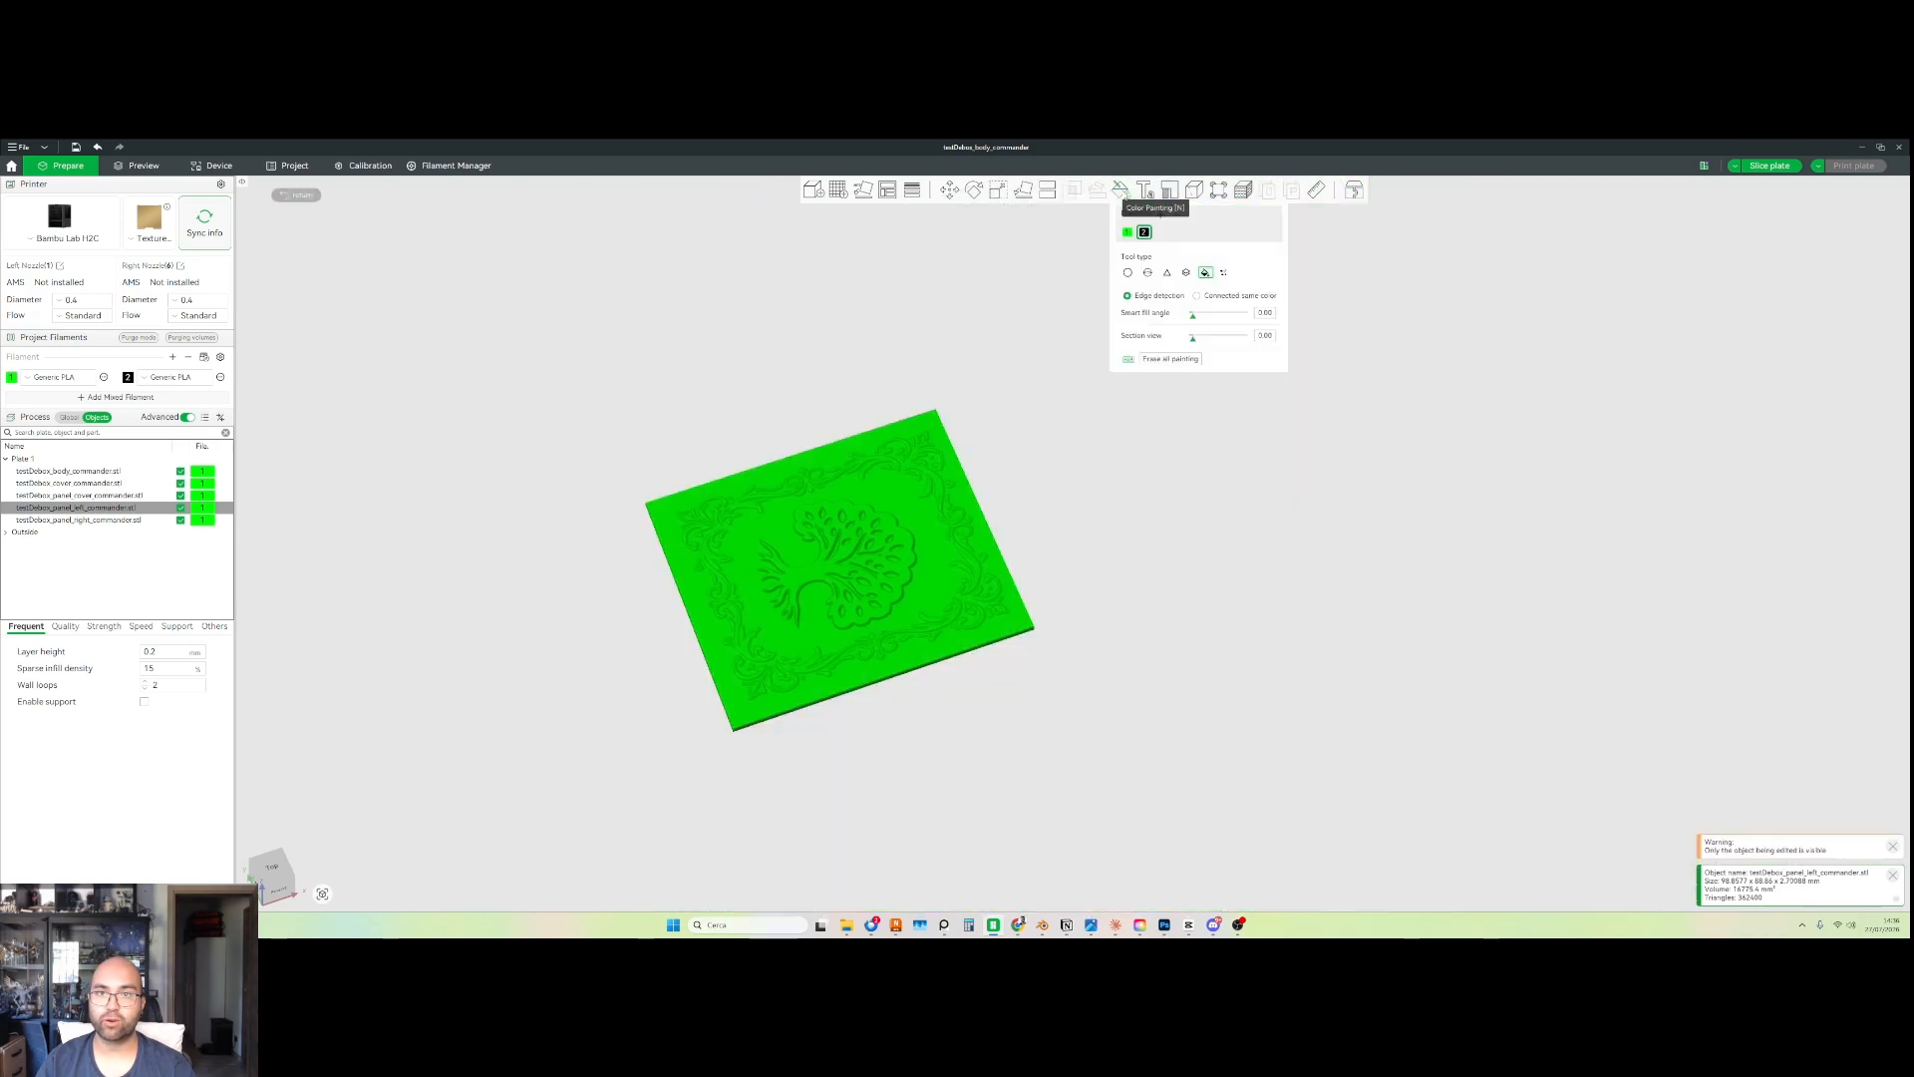
pyautogui.click(1121, 190)
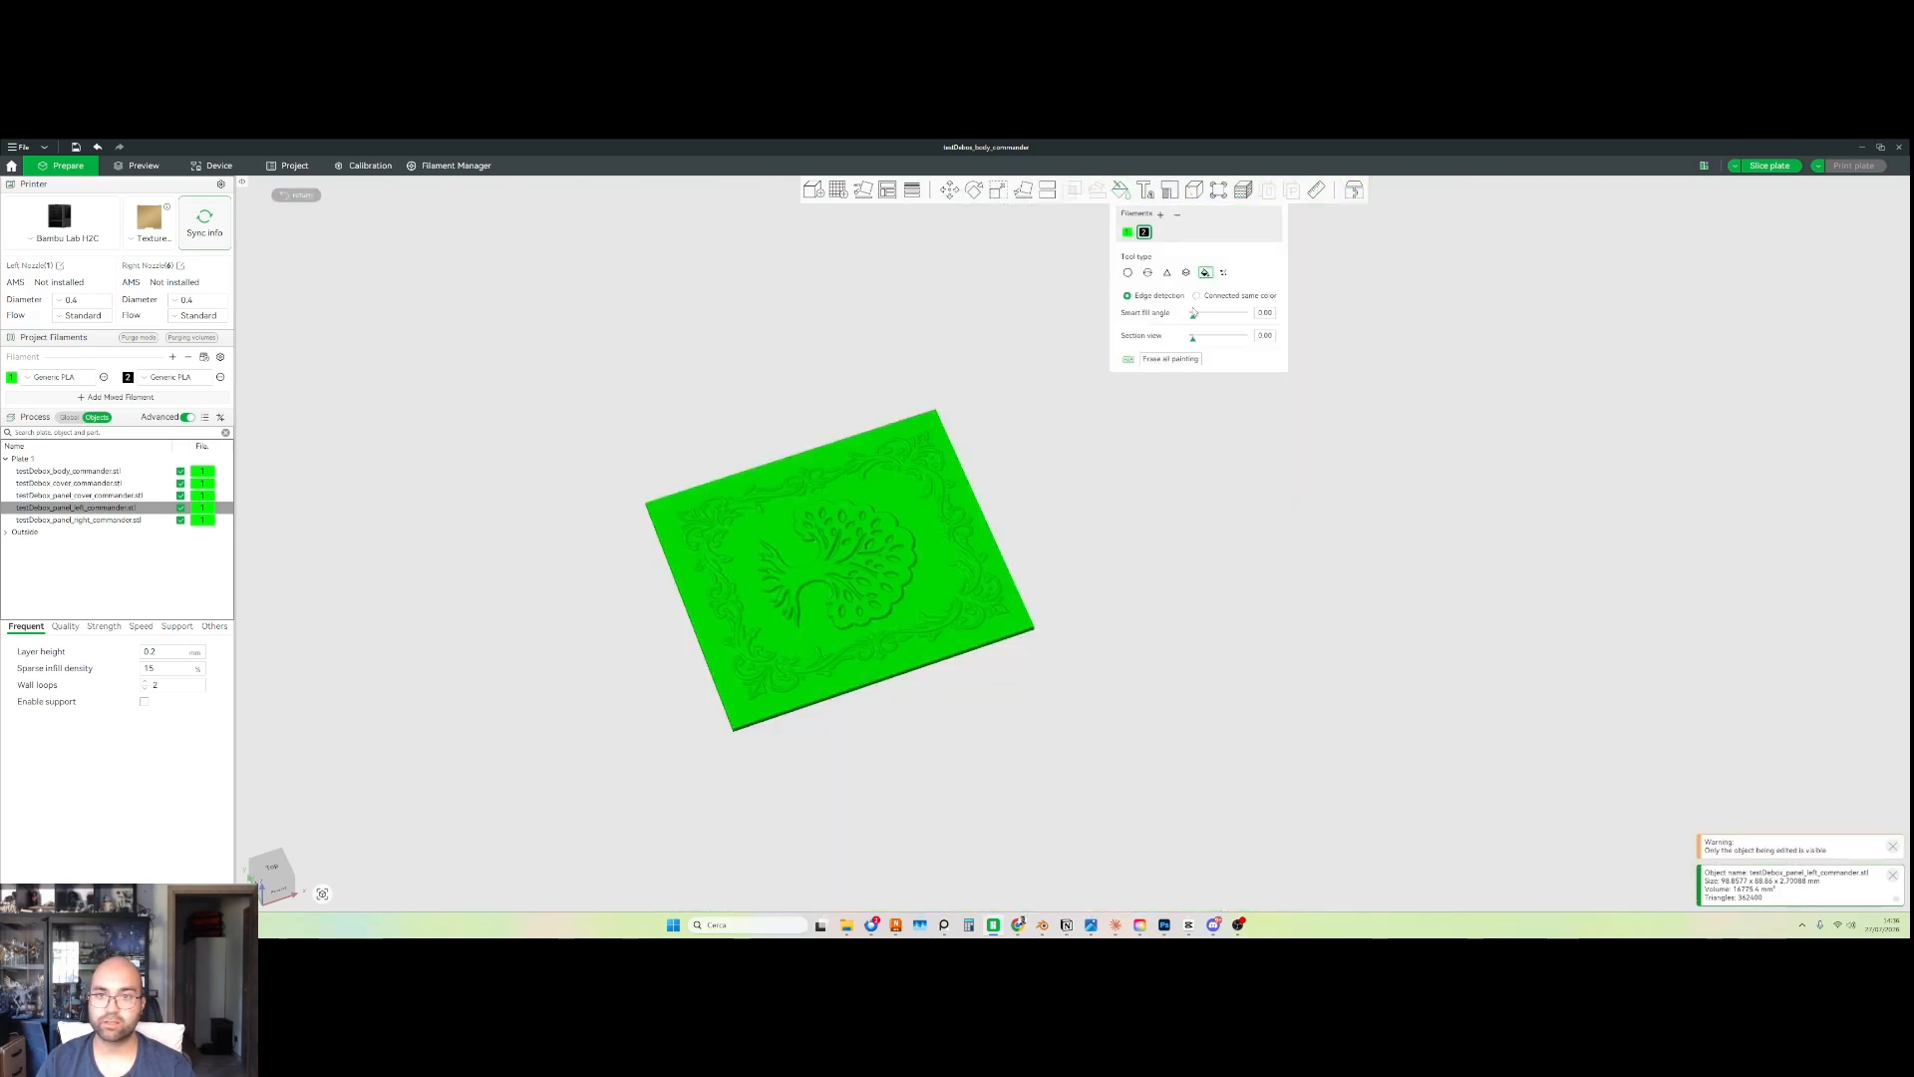
# Step: Fill the left panel's recessed background around the tree with the black filament at smart fill angle 12, and close colour painting
pyautogui.click(960, 576)
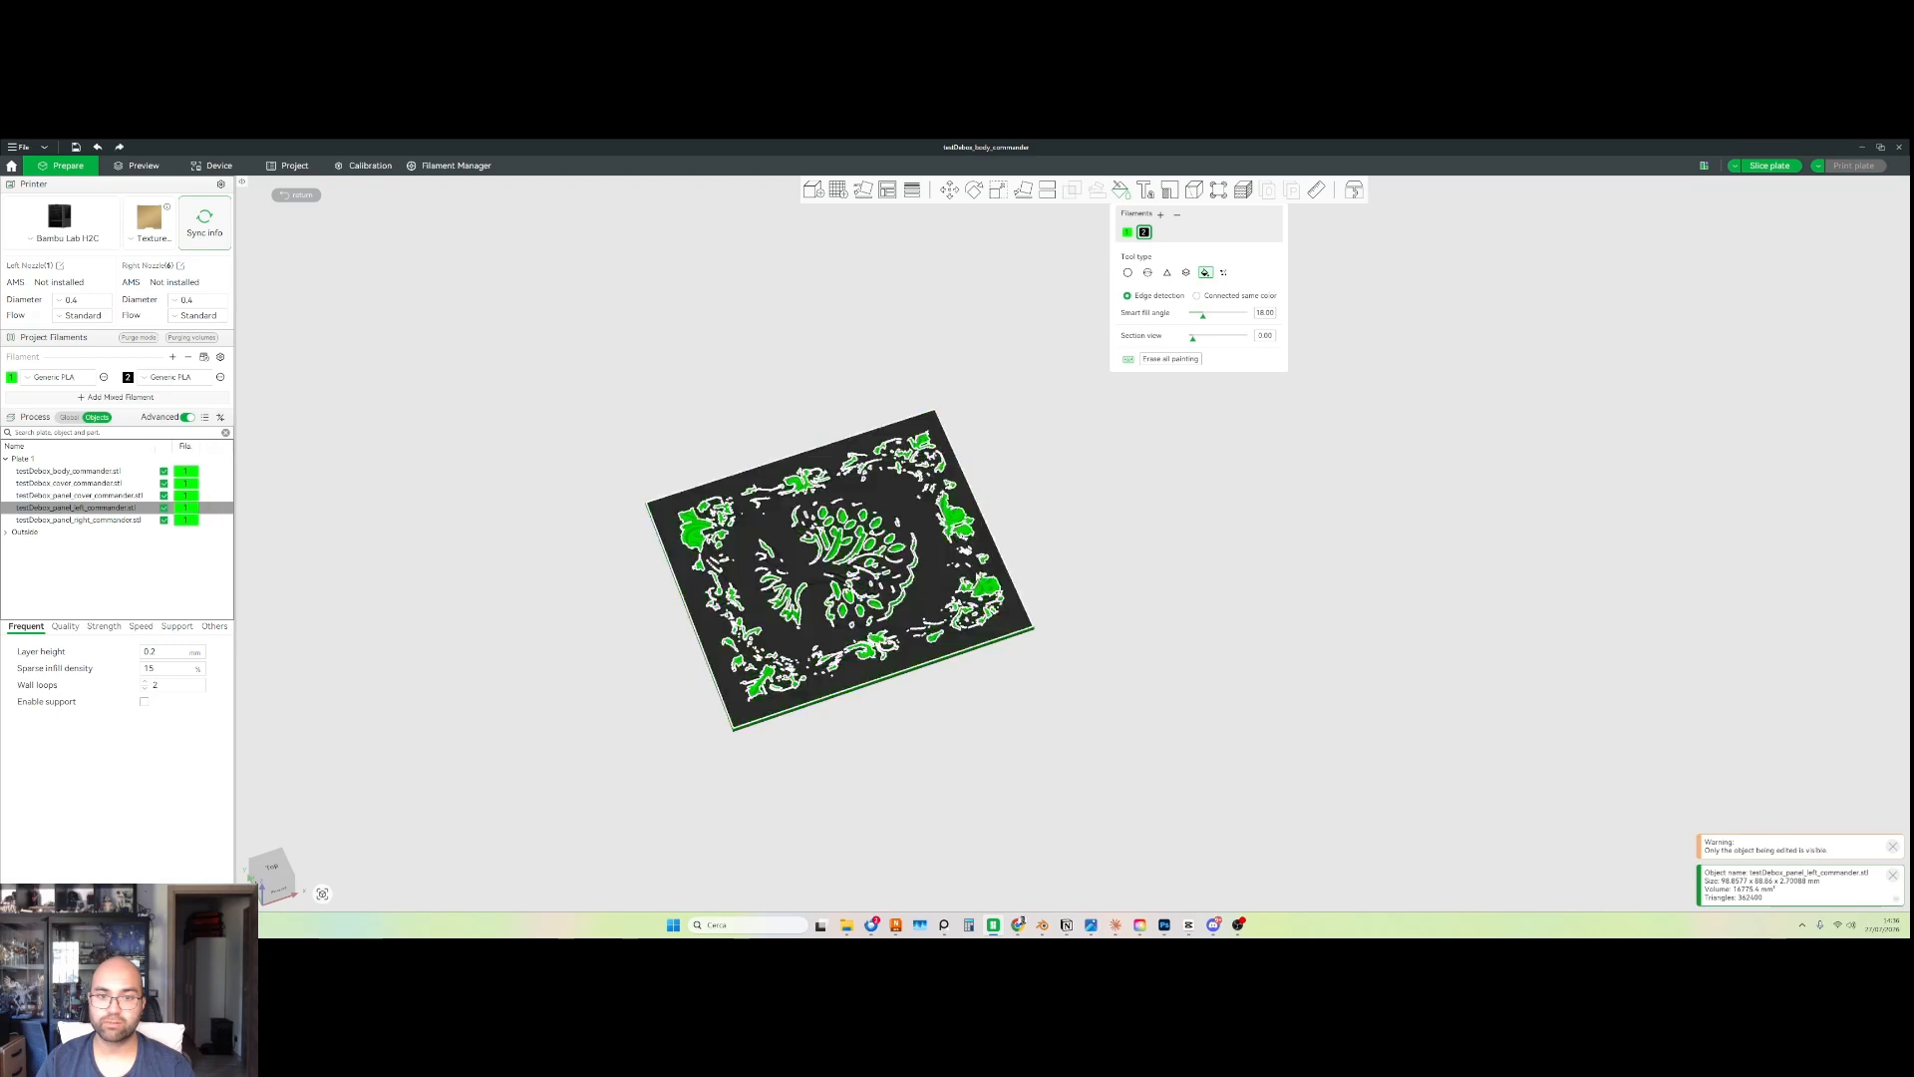
pyautogui.hotkey('ctrl', 'z')
pyautogui.scroll(6, 1065, 544)
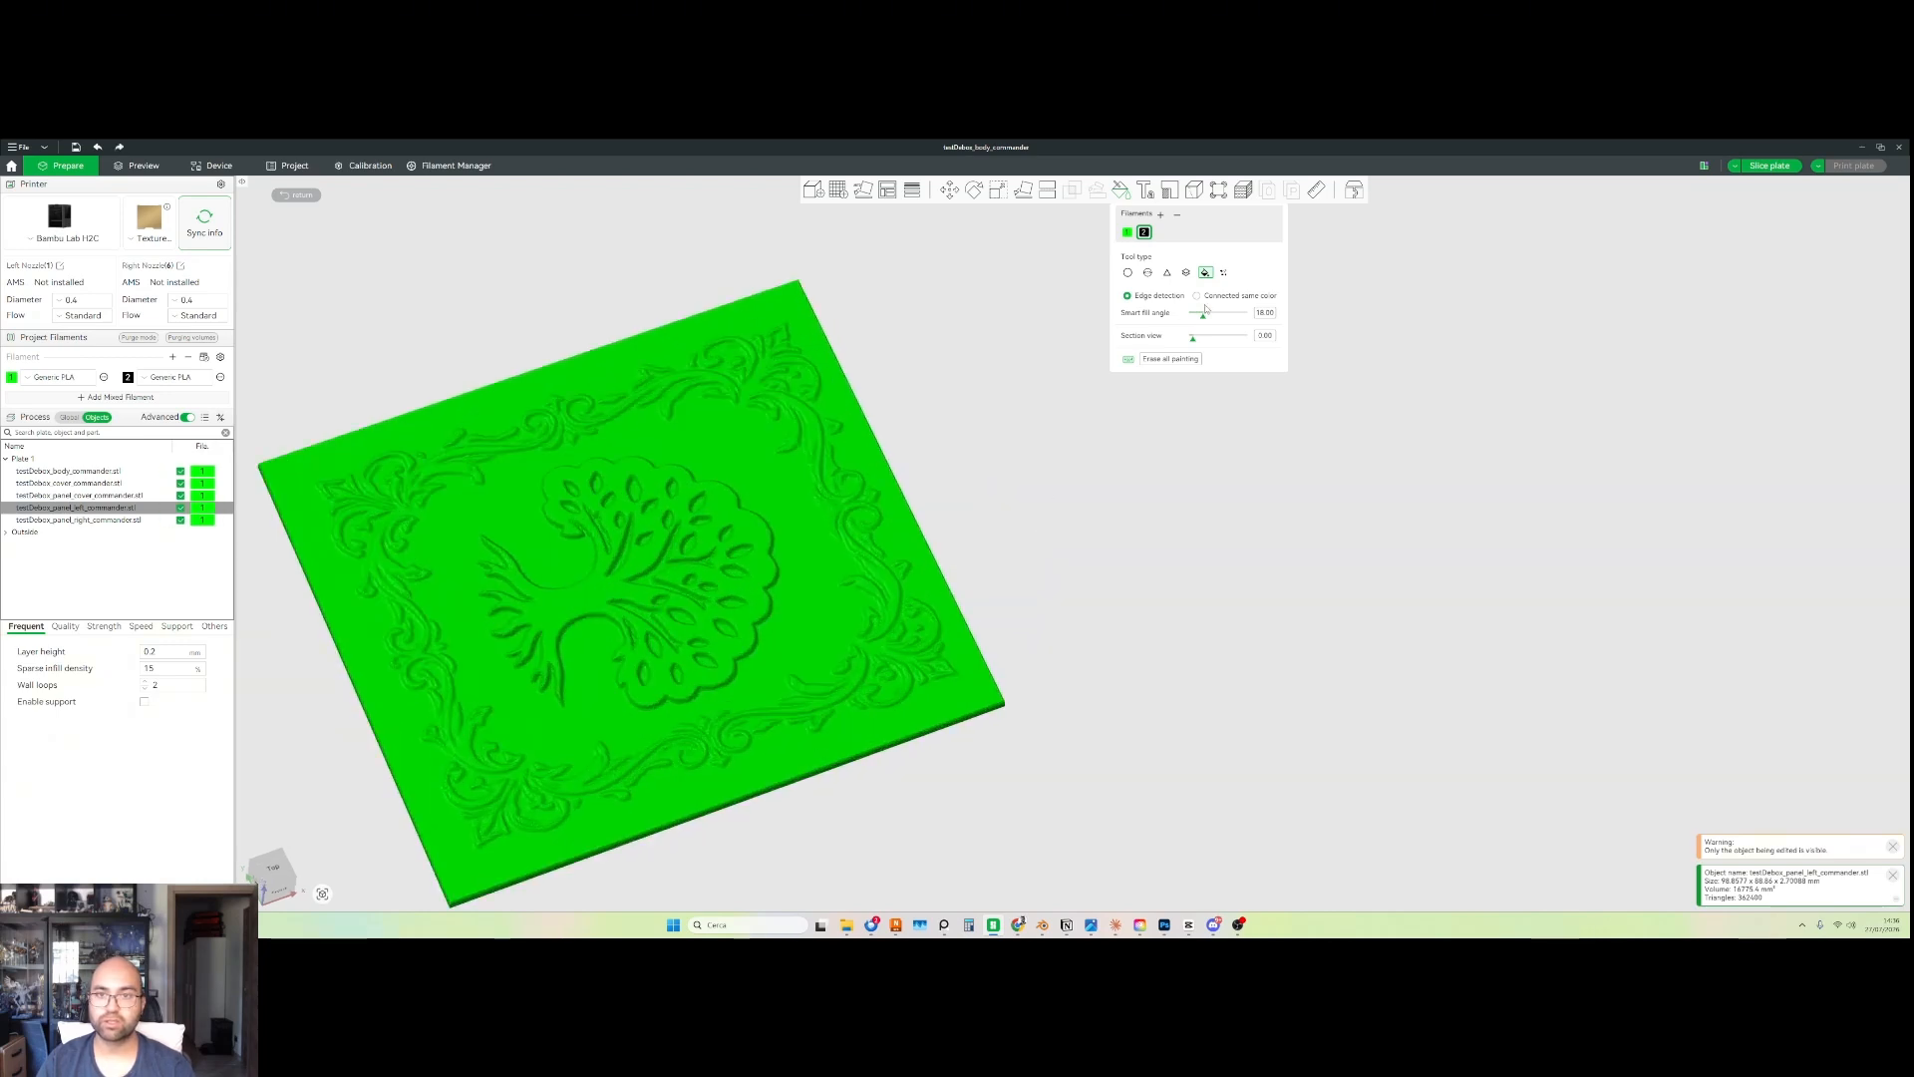
pyautogui.moveTo(1203, 318); pyautogui.dragTo(1199, 316)
pyautogui.click(912, 546)
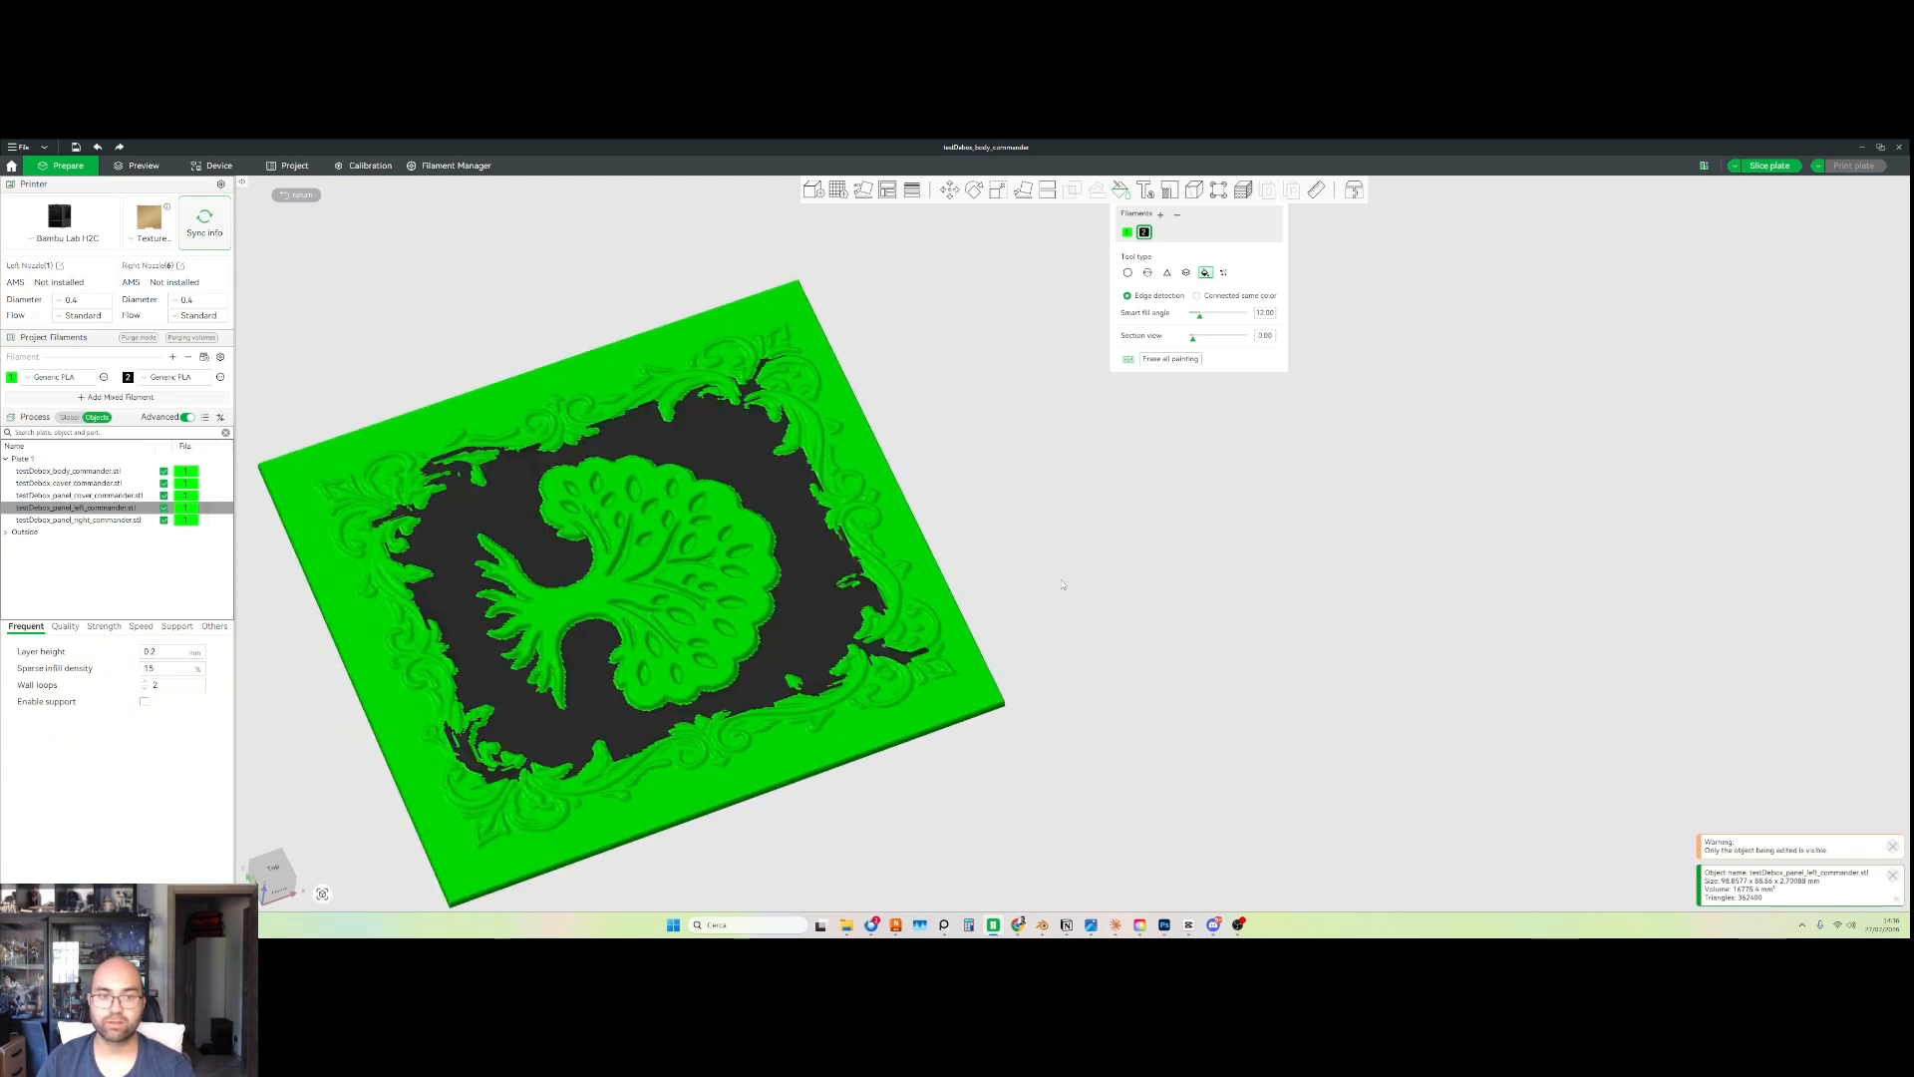
pyautogui.scroll(-5, 1092, 598)
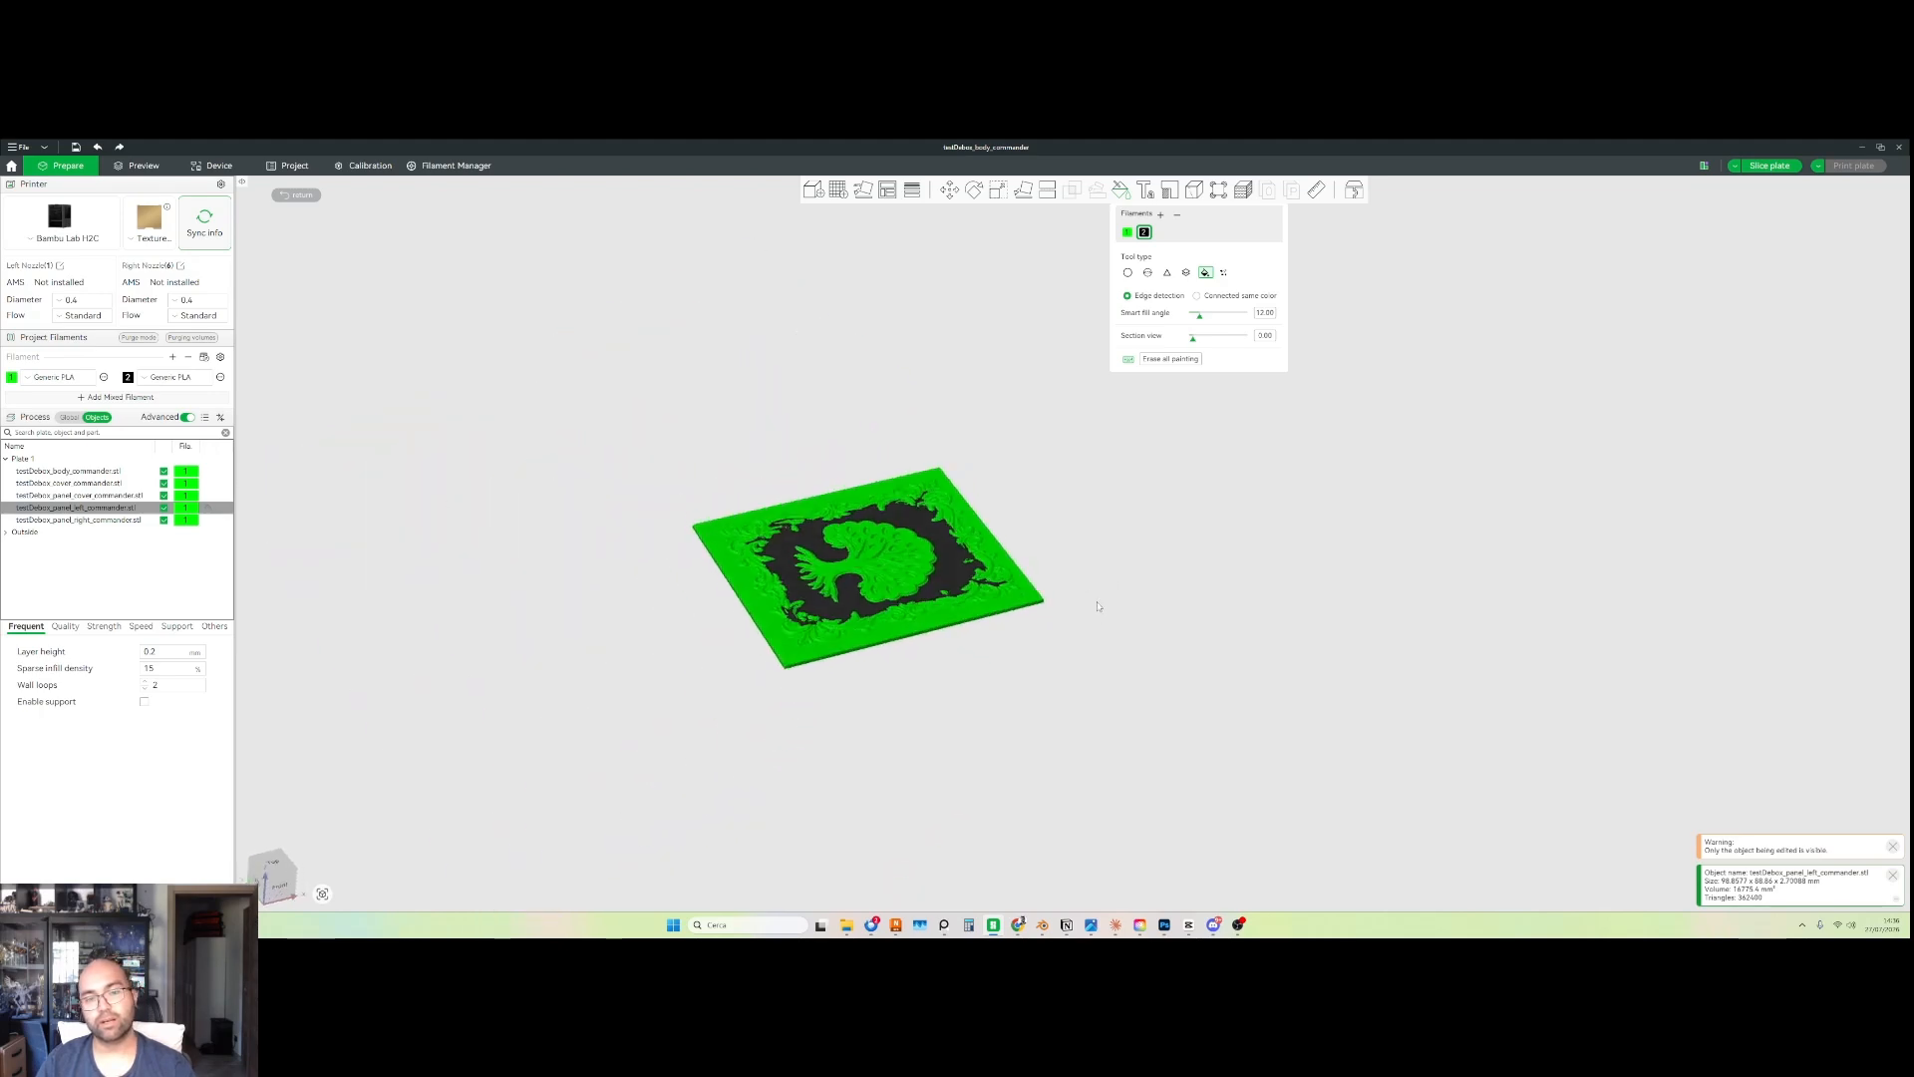
pyautogui.press('Escape')
pyautogui.scroll(-6, 1098, 641)
pyautogui.moveTo(1475, 670)
pyautogui.mouseDown()
pyautogui.moveTo(1404, 660)
pyautogui.moveTo(1427, 658)
pyautogui.mouseUp()
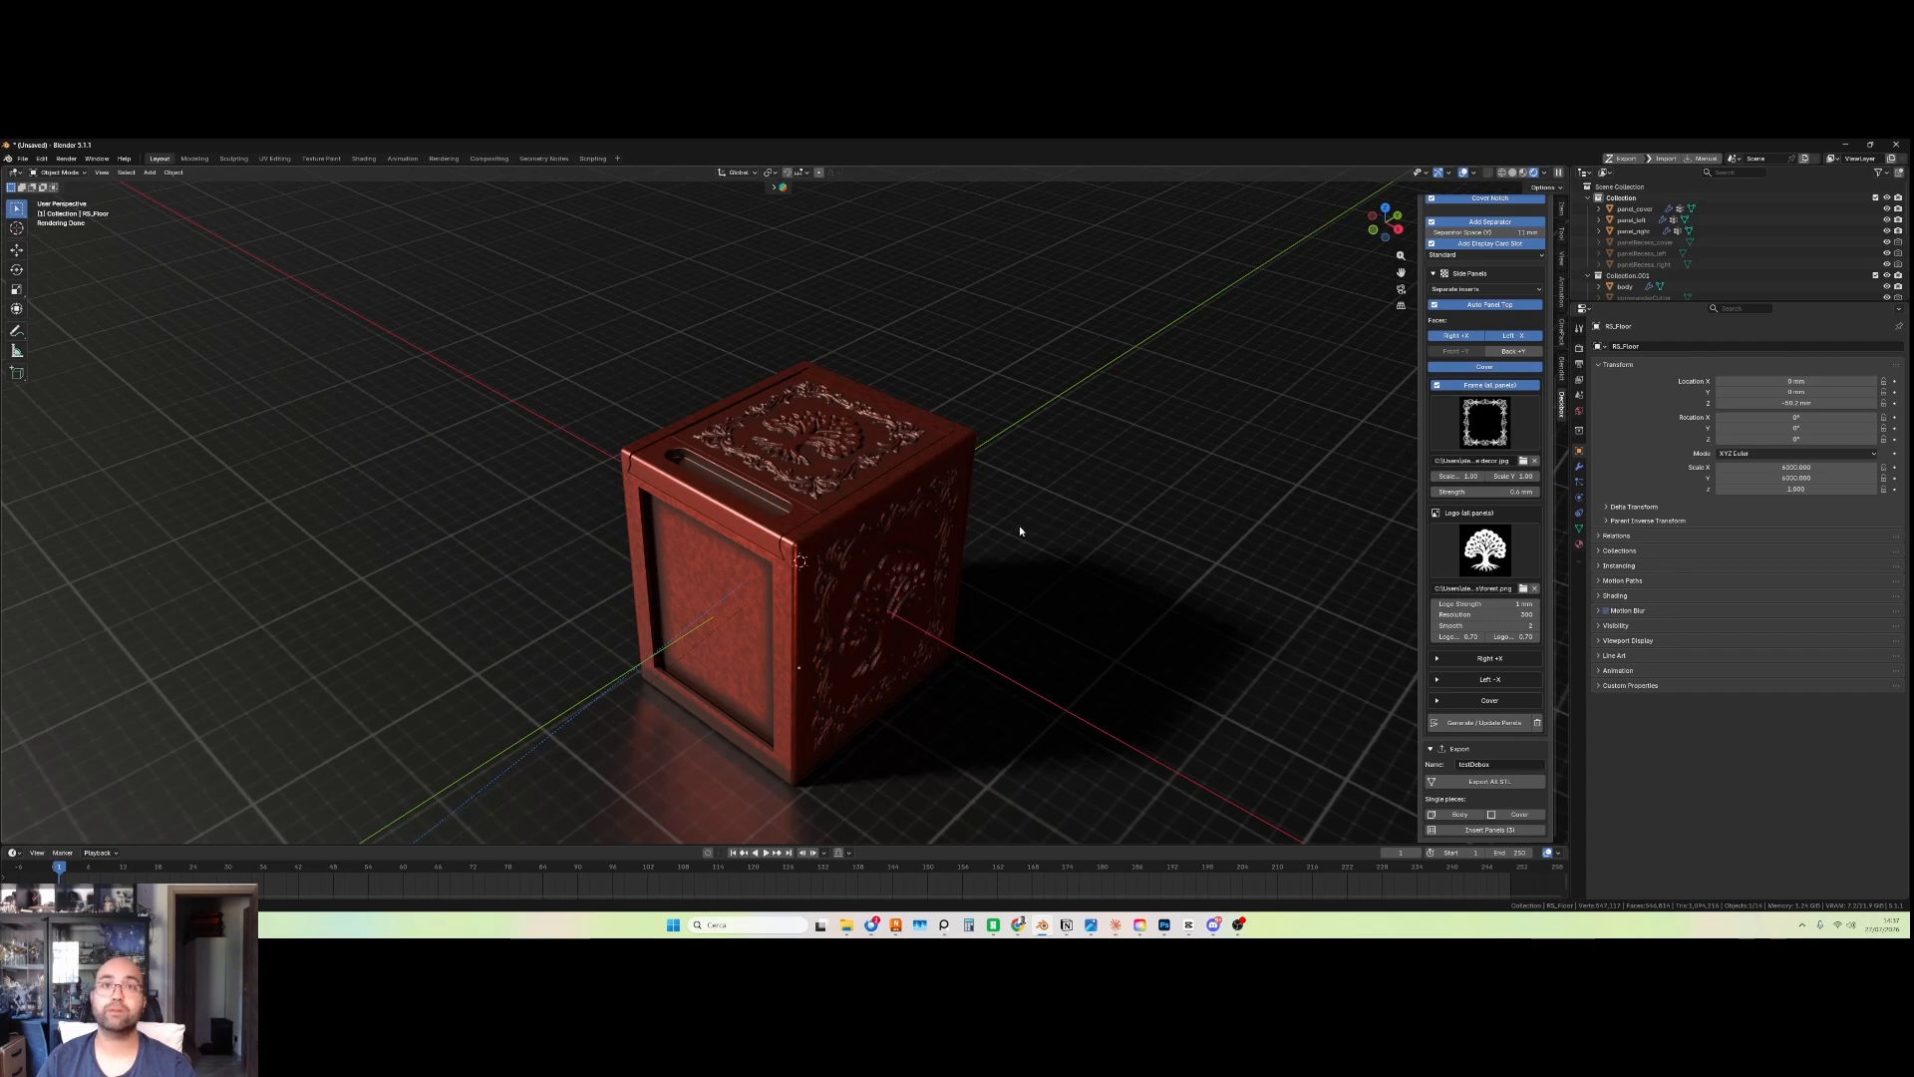
pyautogui.moveTo(1017, 529); pyautogui.dragTo(994, 522, button='middle')
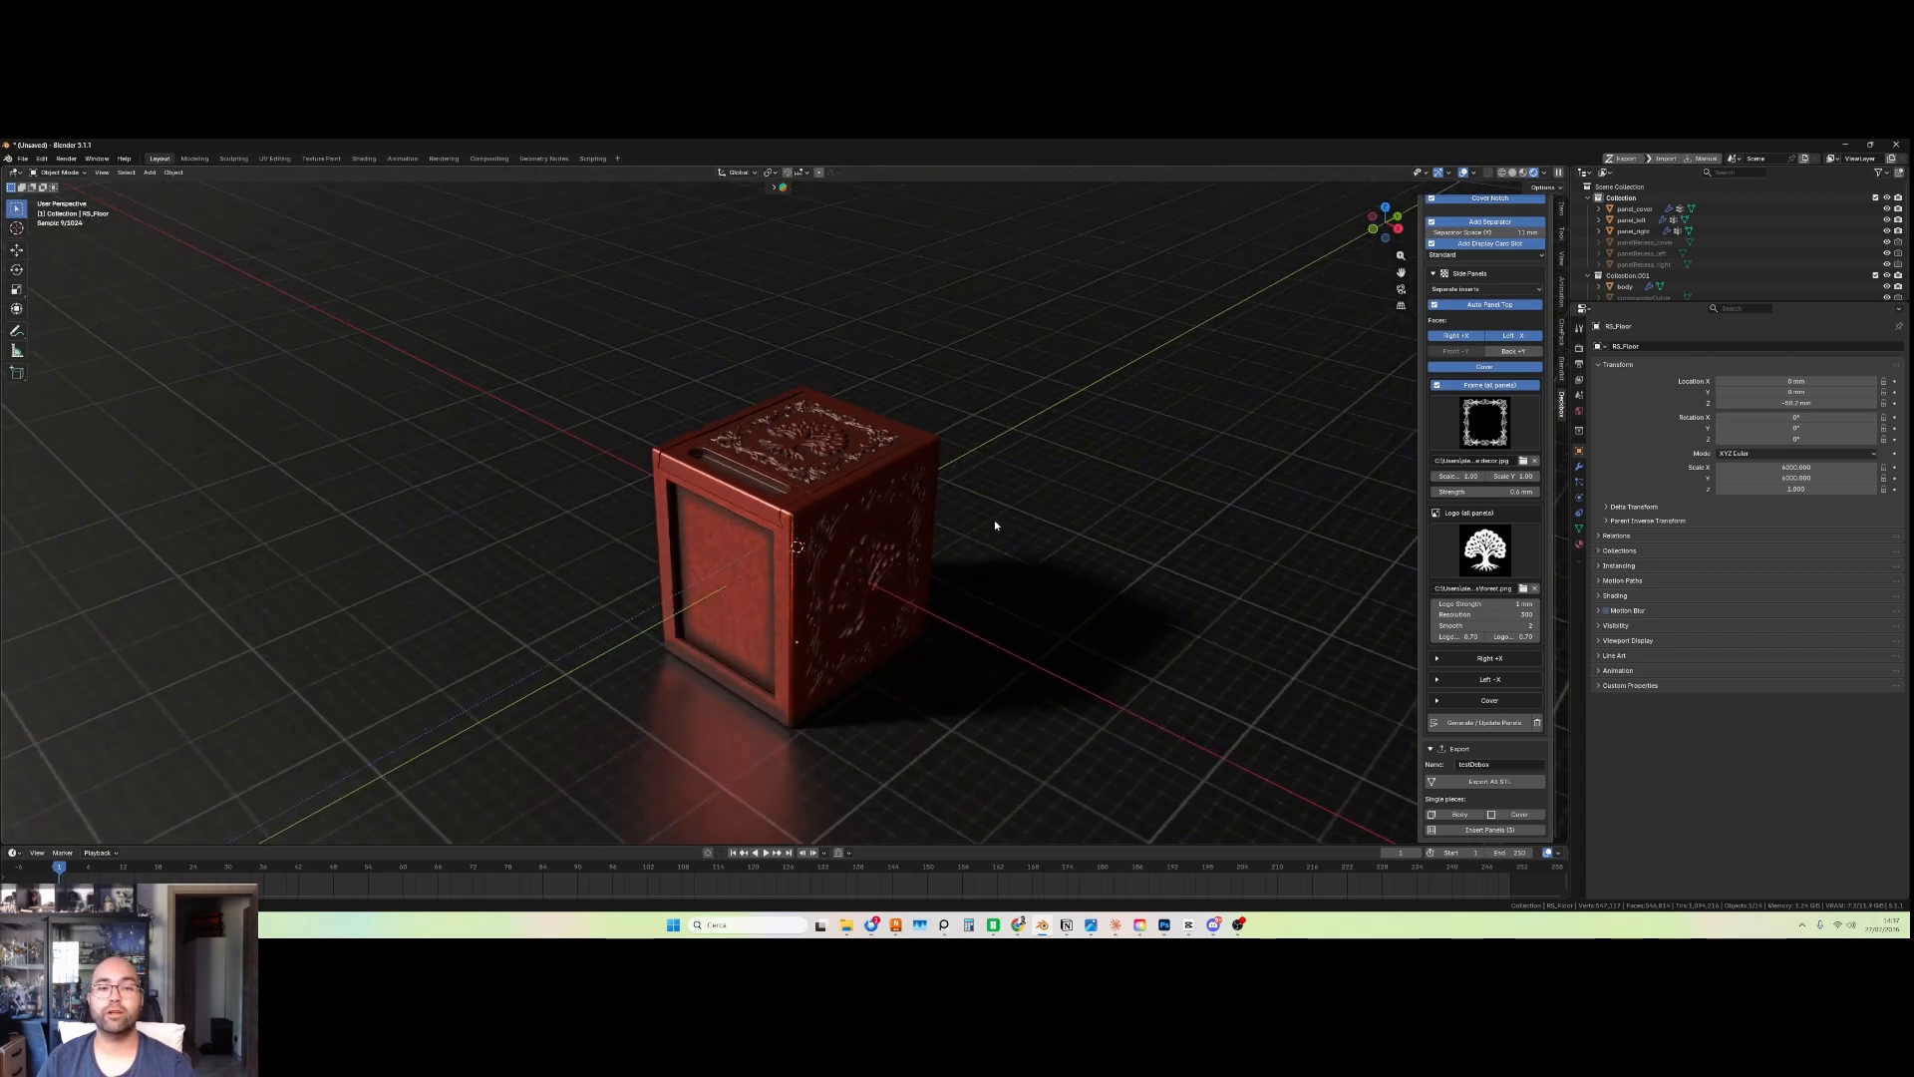